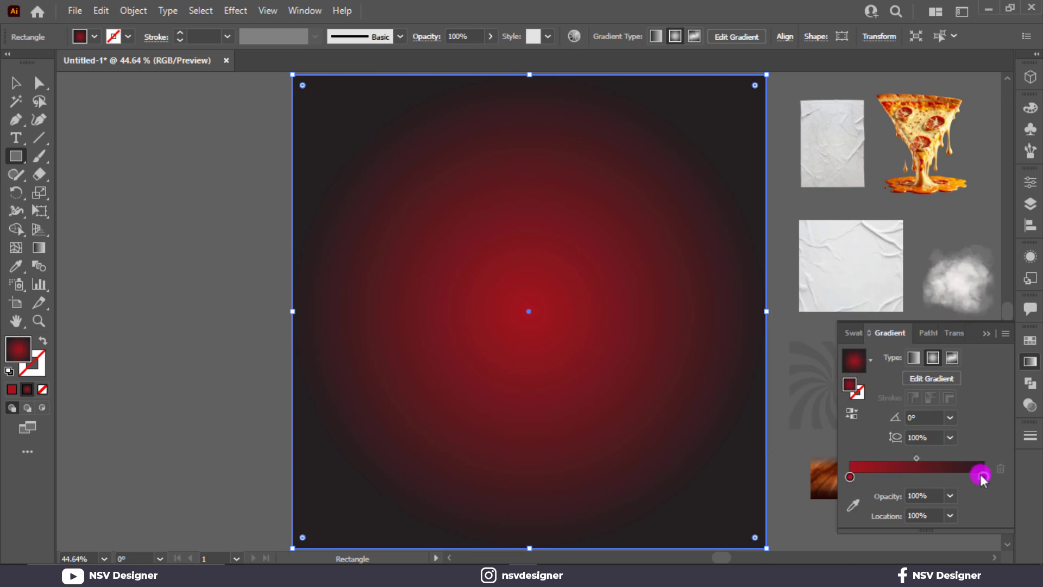
Set the radial gradient's outer stop to a dark red swatch and close the Gradient panel.
{"action": "left_click", "coordinate": [816, 367]}
{"action": "left_click", "coordinate": [777, 478]}
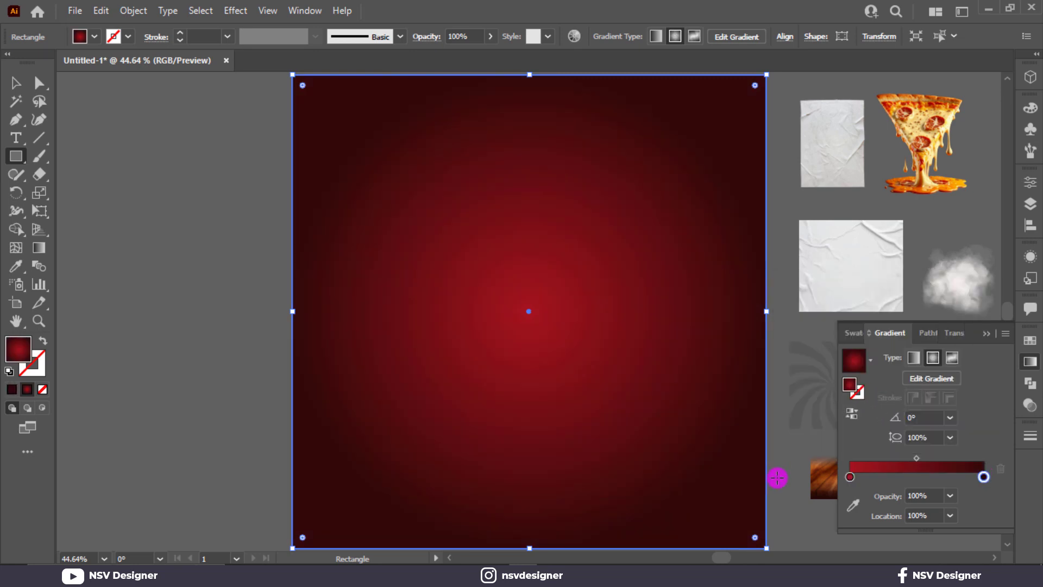
{"action": "left_click", "coordinate": [985, 335]}
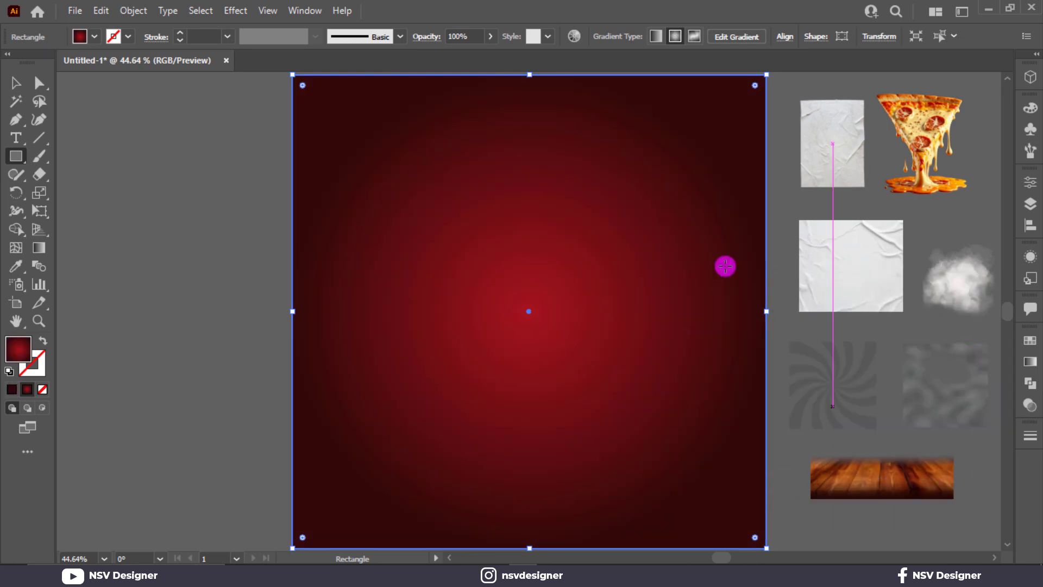
{"action": "left_click", "coordinate": [921, 412]}
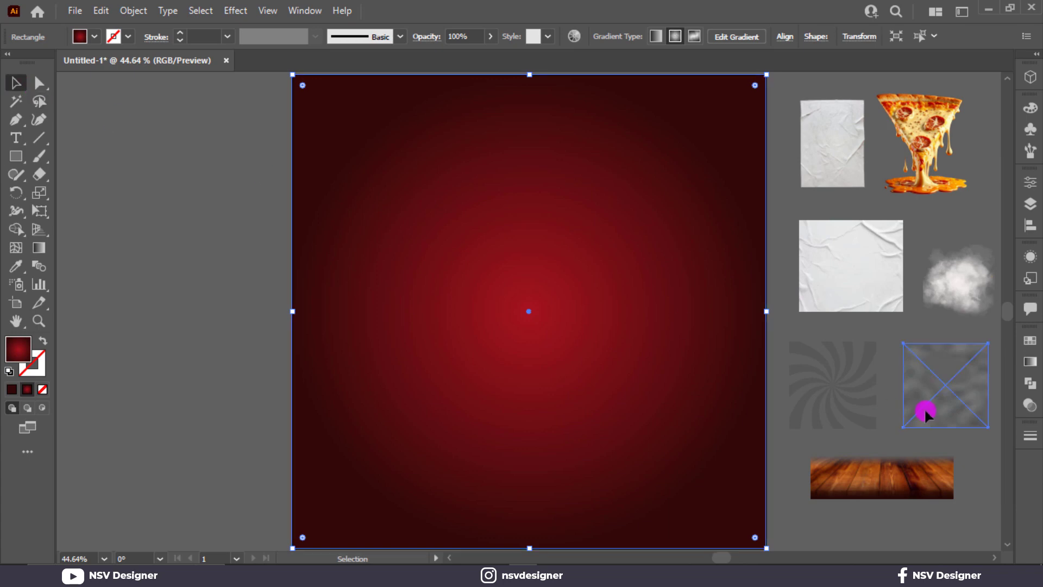
Bring the noise image to front, set it to Overlay, and fit it to the artboard.
{"action": "right_click", "coordinate": [921, 412]}
{"action": "mouse_move", "coordinate": [927, 376]}
{"action": "left_click", "coordinate": [779, 317]}
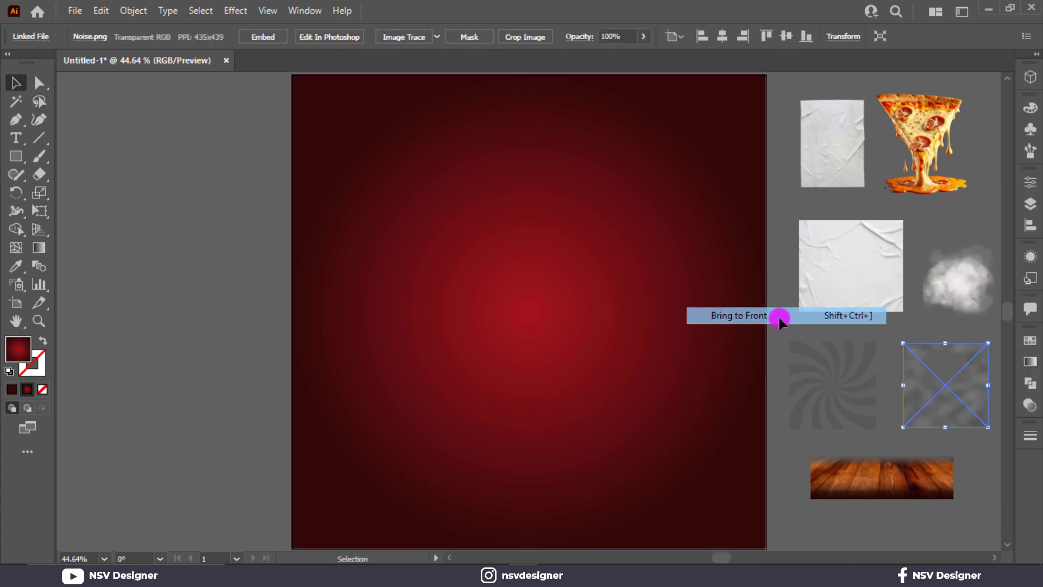
{"action": "left_click", "coordinate": [1030, 405]}
{"action": "left_click", "coordinate": [890, 357]}
{"action": "left_click", "coordinate": [907, 199]}
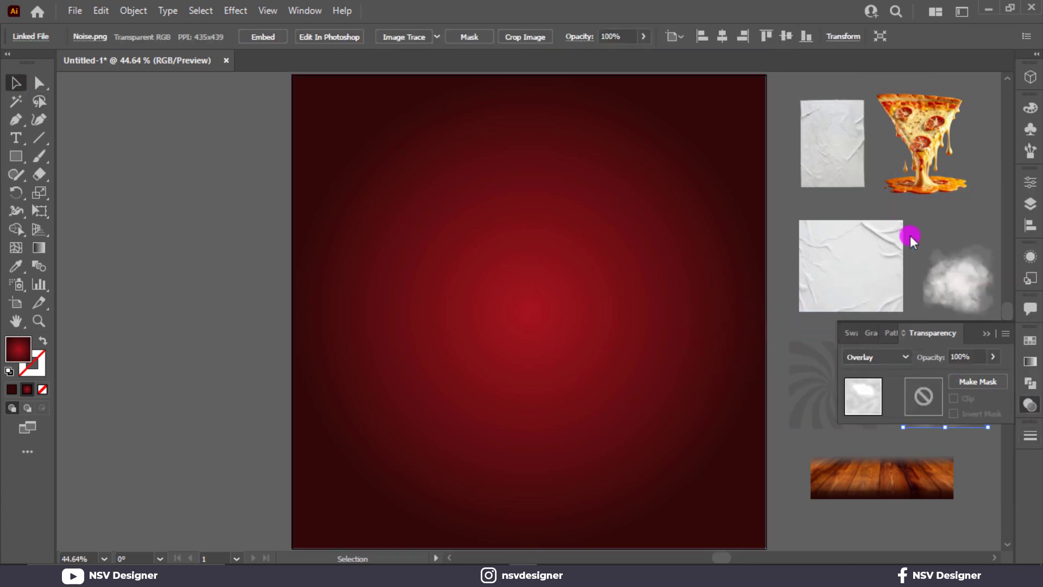
{"action": "left_click", "coordinate": [982, 334]}
{"action": "left_click_drag", "start_coordinate": [965, 386], "coordinate": [770, 551]}
{"action": "left_click", "coordinate": [973, 284]}
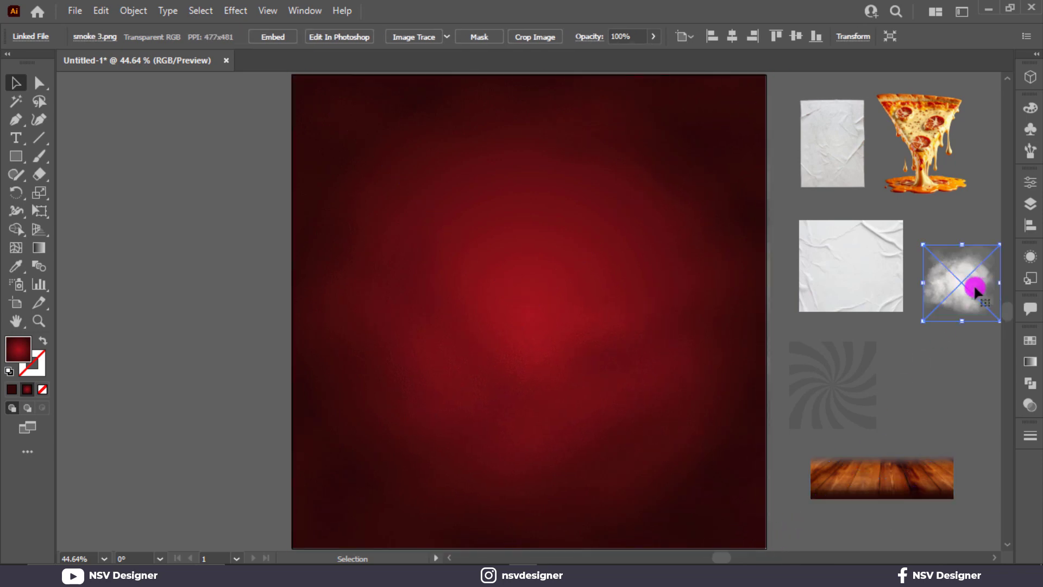
{"action": "left_click", "coordinate": [743, 334]}
{"action": "left_click_drag", "start_coordinate": [770, 310], "coordinate": [767, 312]}
Place the smoke image on the artboard, bring it to front, and enlarge it to fill the artboard.
{"action": "left_click", "coordinate": [1006, 291]}
{"action": "scroll", "coordinate": [976, 292], "scroll_direction": "down", "scroll_amount": 5}
{"action": "scroll", "coordinate": [976, 294], "scroll_direction": "down", "scroll_amount": 2}
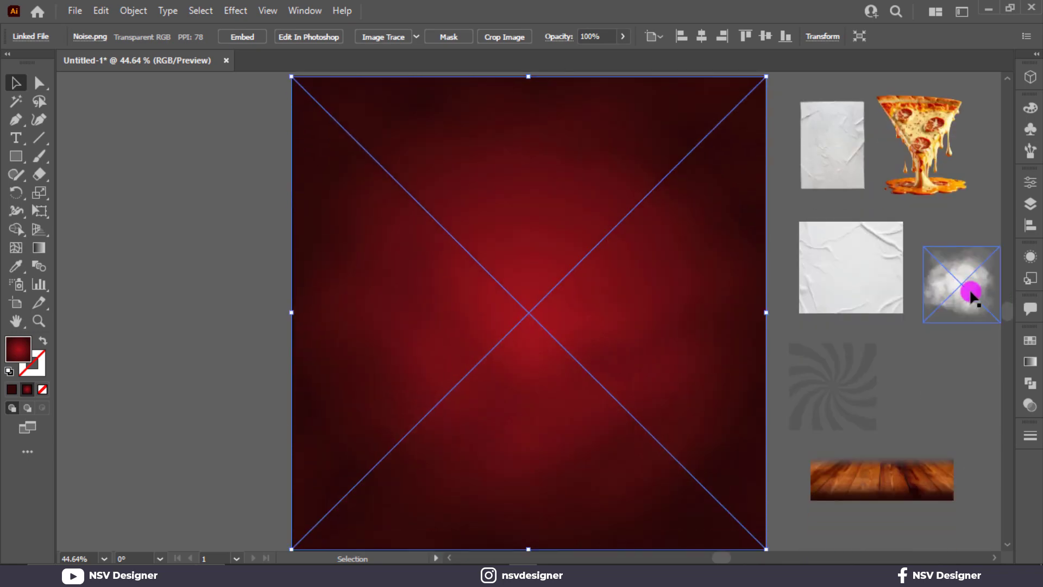
{"action": "left_click_drag", "start_coordinate": [971, 291], "coordinate": [322, 111]}
{"action": "right_click", "coordinate": [393, 192]}
{"action": "mouse_move", "coordinate": [468, 321]}
{"action": "left_click", "coordinate": [600, 318]}
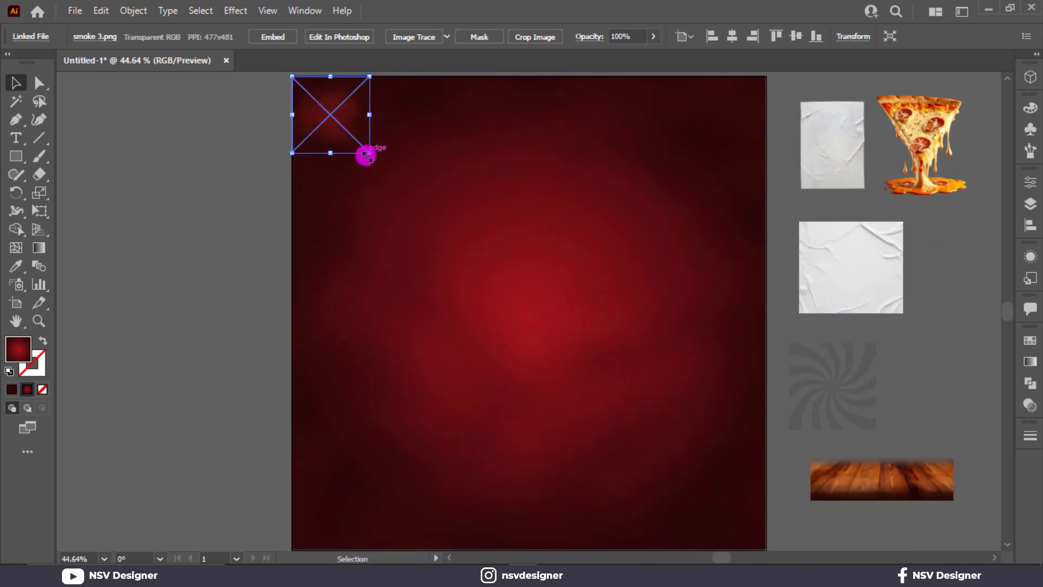
{"action": "left_click_drag", "start_coordinate": [367, 156], "coordinate": [766, 549]}
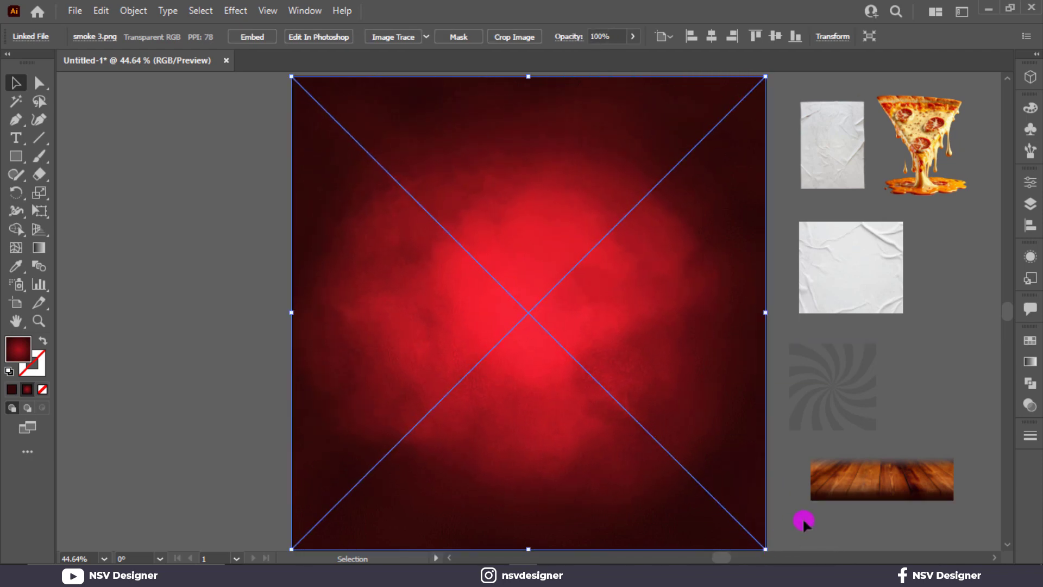
{"action": "left_click", "coordinate": [969, 389]}
{"action": "left_click", "coordinate": [861, 400]}
{"action": "right_click", "coordinate": [863, 399]}
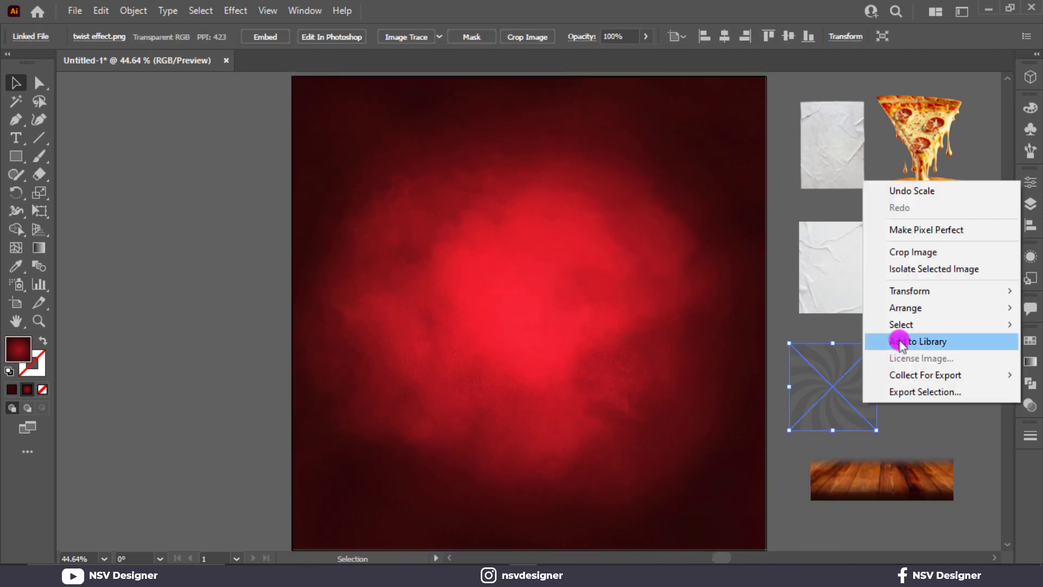
Bring the twist image to front, set it to Overlay, and move it onto the artboard.
{"action": "mouse_move", "coordinate": [915, 322]}
{"action": "left_click", "coordinate": [800, 312]}
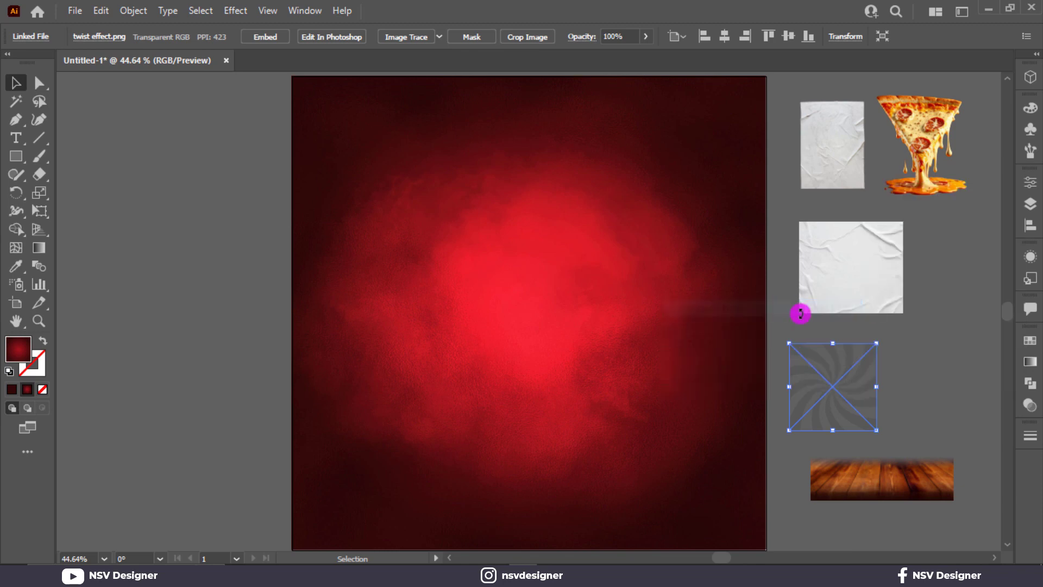
{"action": "left_click", "coordinate": [1030, 404]}
{"action": "left_click", "coordinate": [904, 358]}
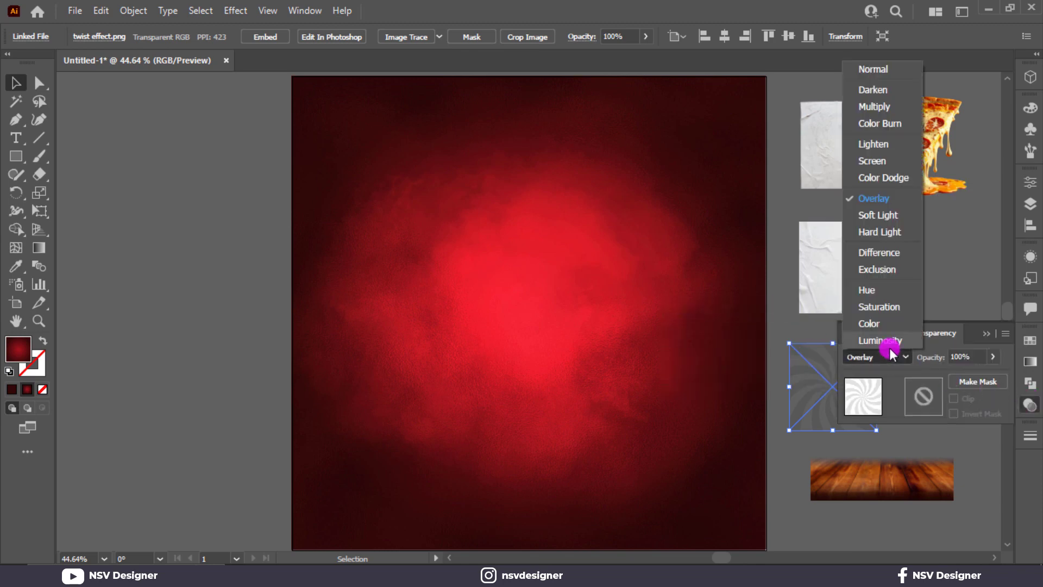
{"action": "left_click", "coordinate": [880, 199]}
{"action": "left_click", "coordinate": [988, 336]}
{"action": "left_click_drag", "start_coordinate": [876, 386], "coordinate": [206, 172]}
Bring the crumpled paper image to front, set it to Multiply, and scale it over the artboard.
{"action": "left_click", "coordinate": [803, 235]}
{"action": "right_click", "coordinate": [835, 247]}
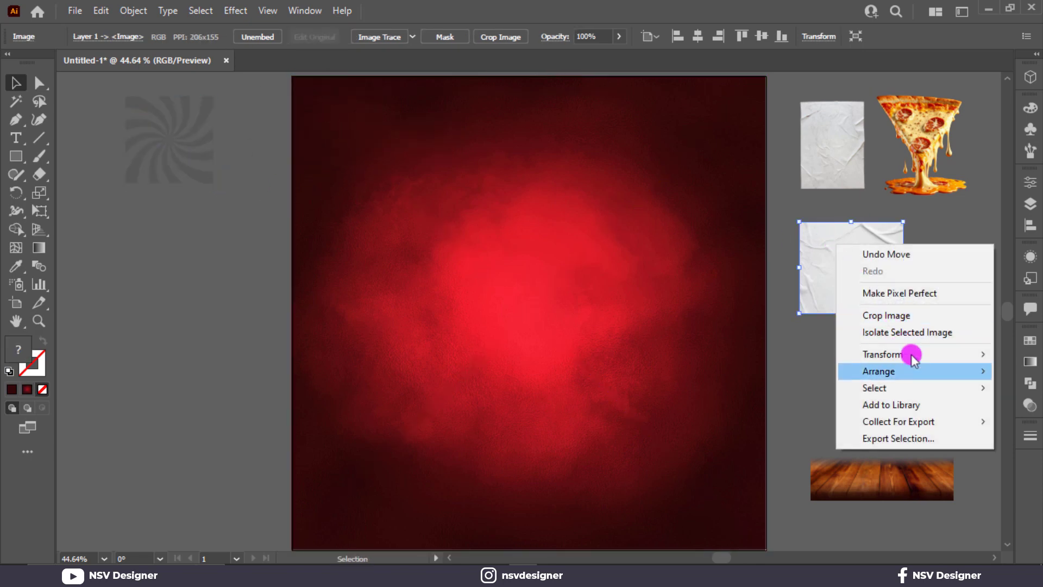
{"action": "mouse_move", "coordinate": [864, 367]}
{"action": "left_click", "coordinate": [809, 368]}
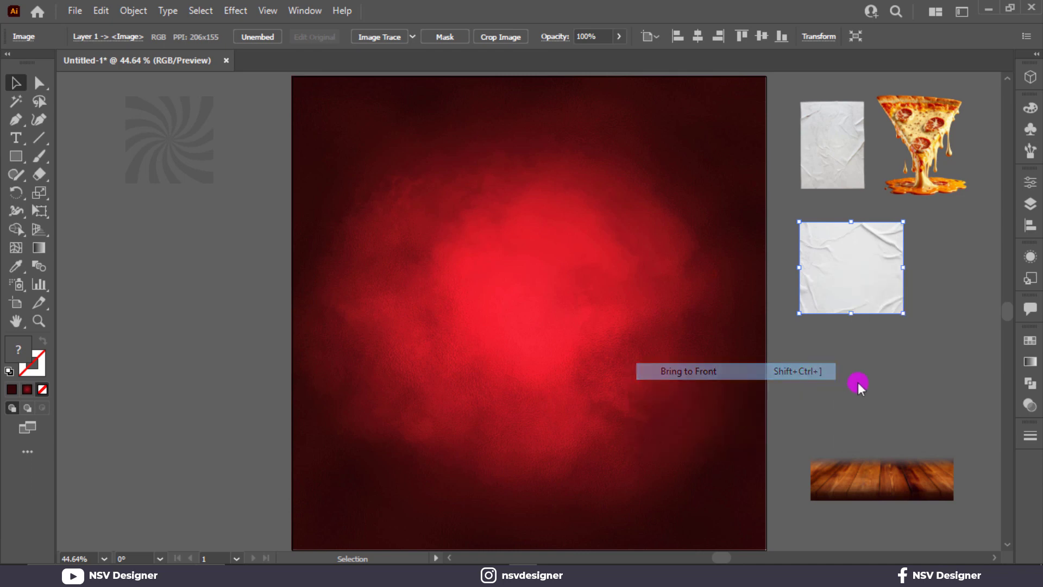
{"action": "left_click", "coordinate": [1027, 406]}
{"action": "left_click", "coordinate": [871, 357]}
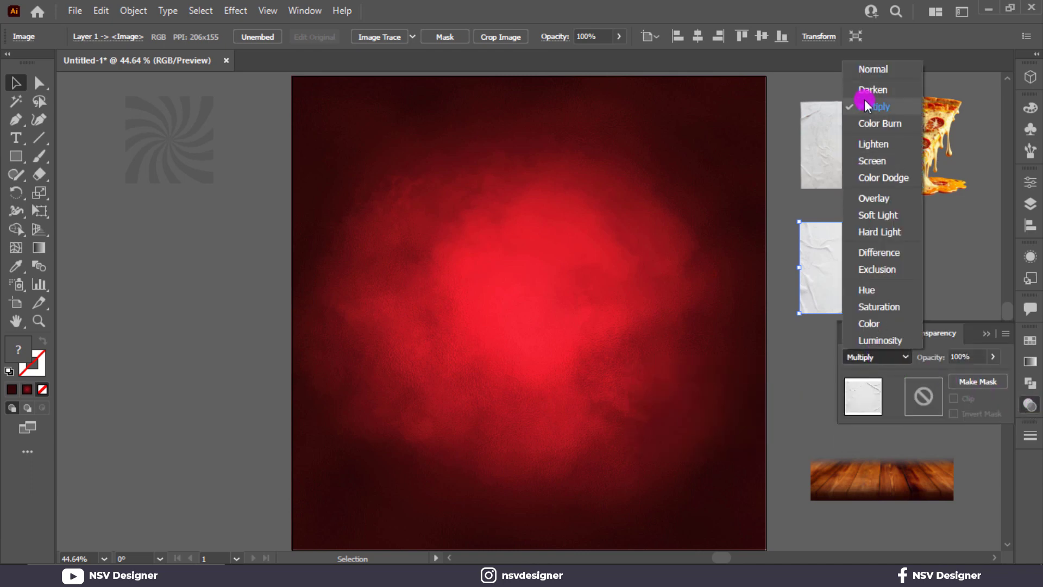
{"action": "left_click", "coordinate": [881, 107]}
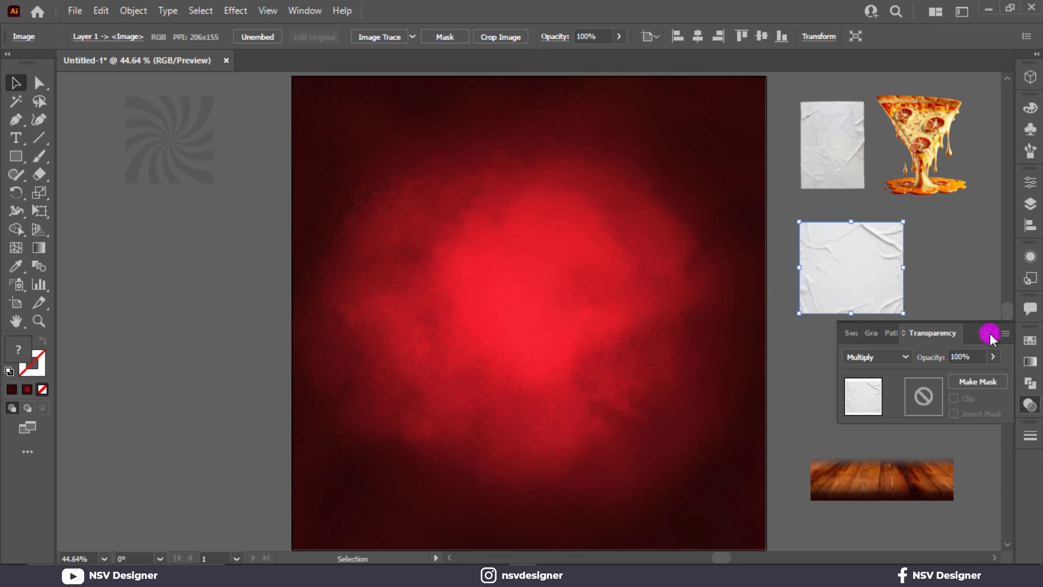
{"action": "left_click_drag", "start_coordinate": [868, 291], "coordinate": [368, 153]}
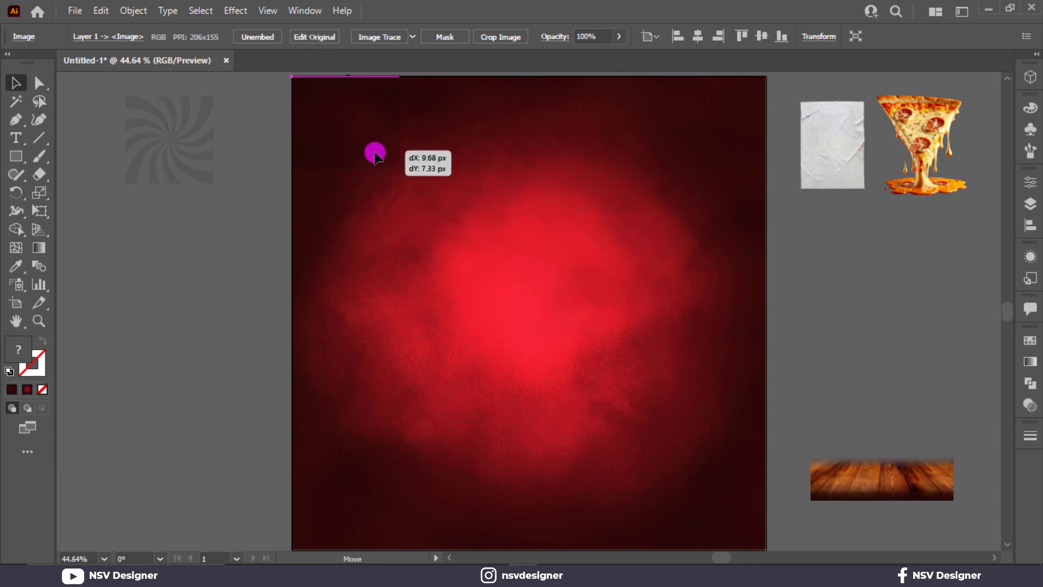
{"action": "left_click_drag", "start_coordinate": [388, 163], "coordinate": [767, 550]}
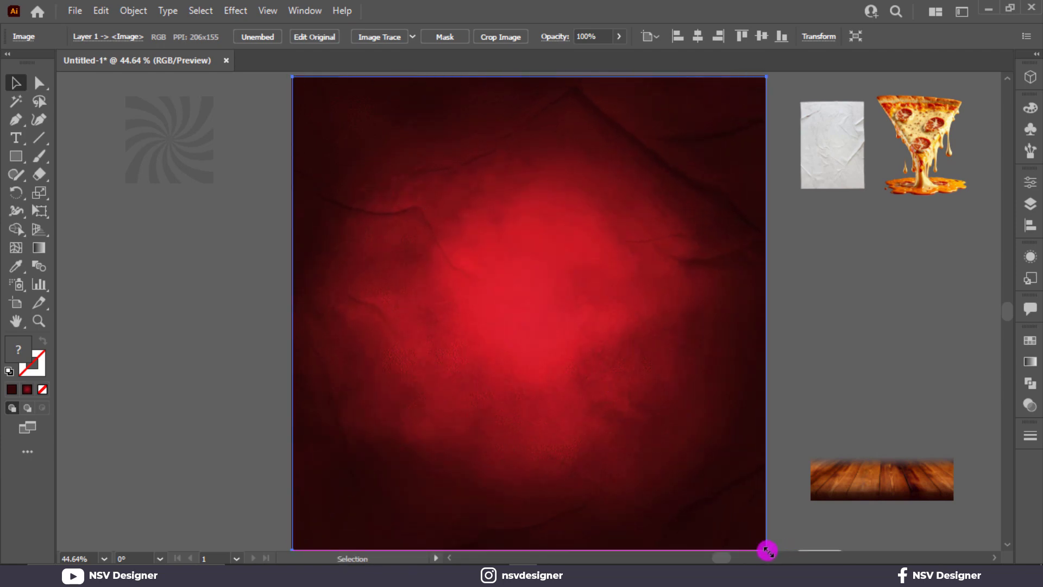
Bring the twist image back to front and stretch it across the artboard.
{"action": "left_click", "coordinate": [175, 171]}
{"action": "right_click", "coordinate": [180, 174]}
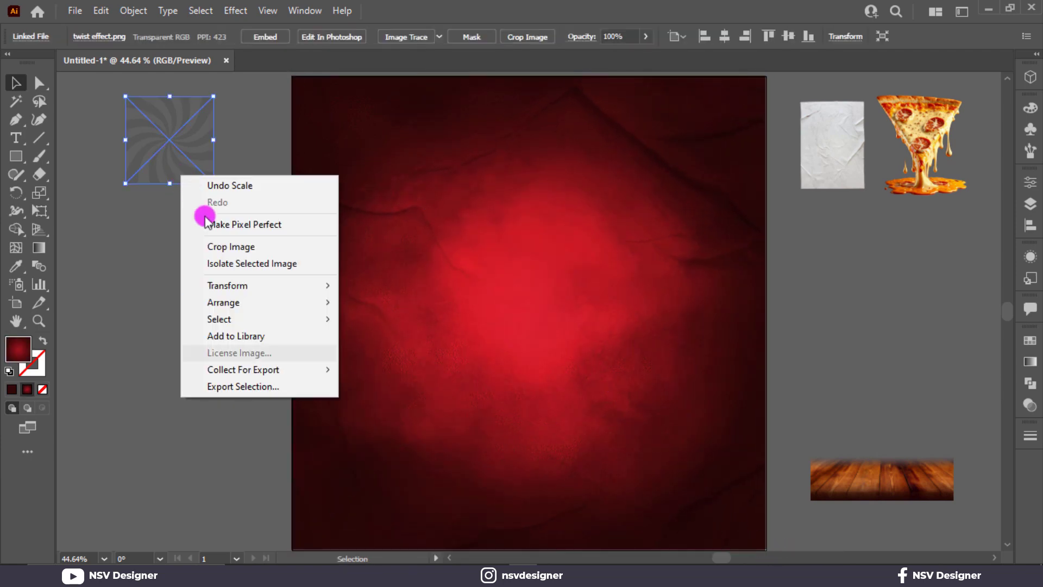
{"action": "mouse_move", "coordinate": [256, 298]}
{"action": "left_click", "coordinate": [375, 299]}
{"action": "left_click_drag", "start_coordinate": [165, 169], "coordinate": [764, 477]}
{"action": "scroll", "coordinate": [838, 386], "scroll_direction": "up", "scroll_amount": 2}
{"action": "left_click", "coordinate": [842, 380]}
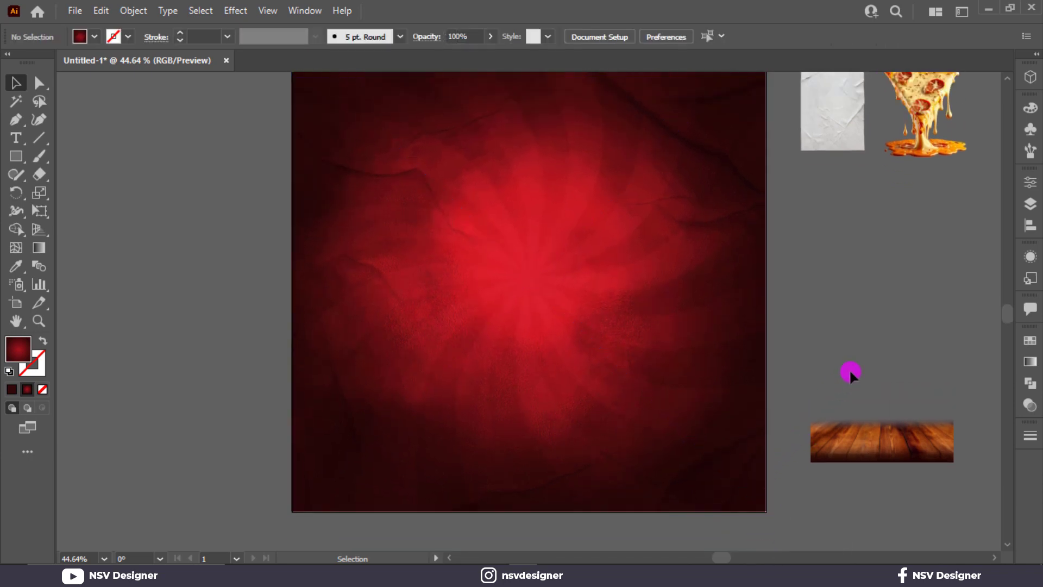
{"action": "scroll", "coordinate": [840, 359], "scroll_direction": "up", "scroll_amount": 2}
Bring the wood plank image to front and stretch it across the artboard's bottom as a floor.
{"action": "right_click", "coordinate": [912, 494]}
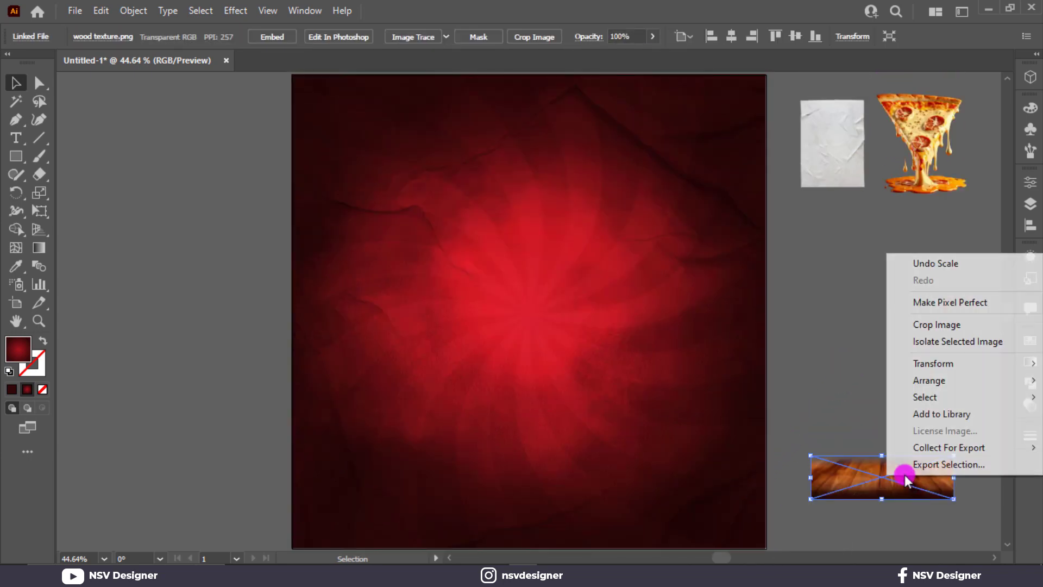
{"action": "mouse_move", "coordinate": [896, 380]}
{"action": "left_click", "coordinate": [861, 380]}
{"action": "left_click_drag", "start_coordinate": [887, 471], "coordinate": [369, 432]}
{"action": "left_click_drag", "start_coordinate": [436, 460], "coordinate": [779, 451]}
{"action": "left_click_drag", "start_coordinate": [656, 424], "coordinate": [649, 409]}
{"action": "scroll", "coordinate": [905, 396], "scroll_direction": "up", "scroll_amount": 4}
{"action": "left_click", "coordinate": [905, 395]}
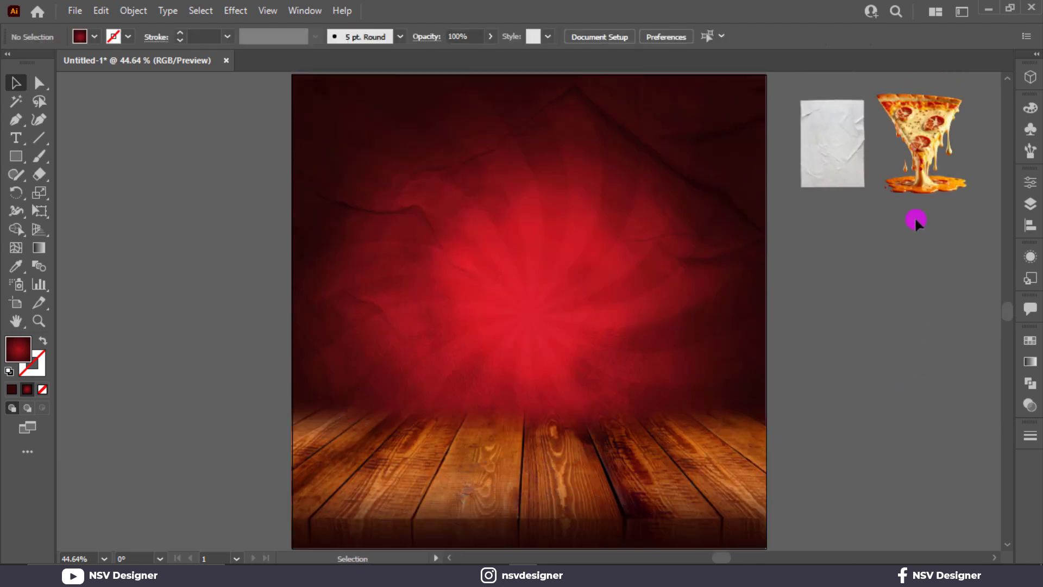
Bring the pizza slice to front, enlarge it, and centre it on the wooden floor.
{"action": "right_click", "coordinate": [912, 190]}
{"action": "mouse_move", "coordinate": [923, 316]}
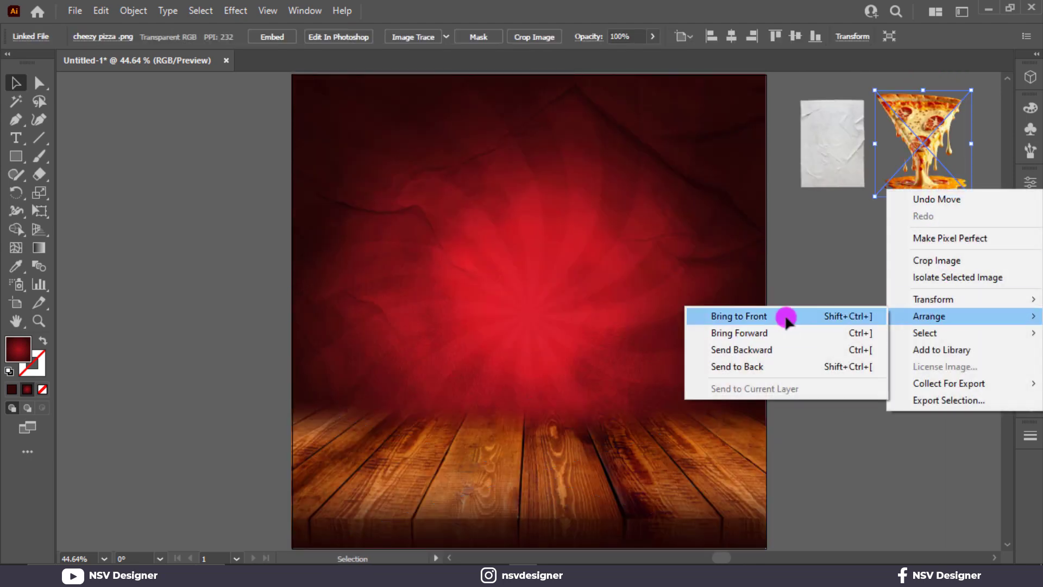
{"action": "left_click", "coordinate": [722, 316]}
{"action": "left_click_drag", "start_coordinate": [952, 186], "coordinate": [689, 478]}
{"action": "left_click_drag", "start_coordinate": [620, 474], "coordinate": [594, 473]}
{"action": "left_click_drag", "start_coordinate": [659, 232], "coordinate": [698, 196]}
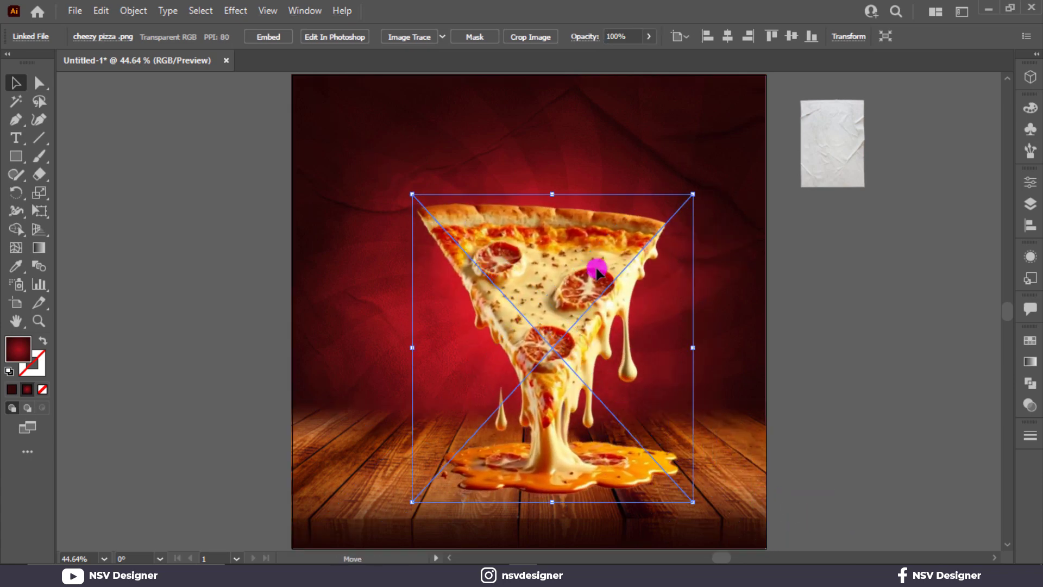
{"action": "left_click_drag", "start_coordinate": [596, 272], "coordinate": [566, 275]}
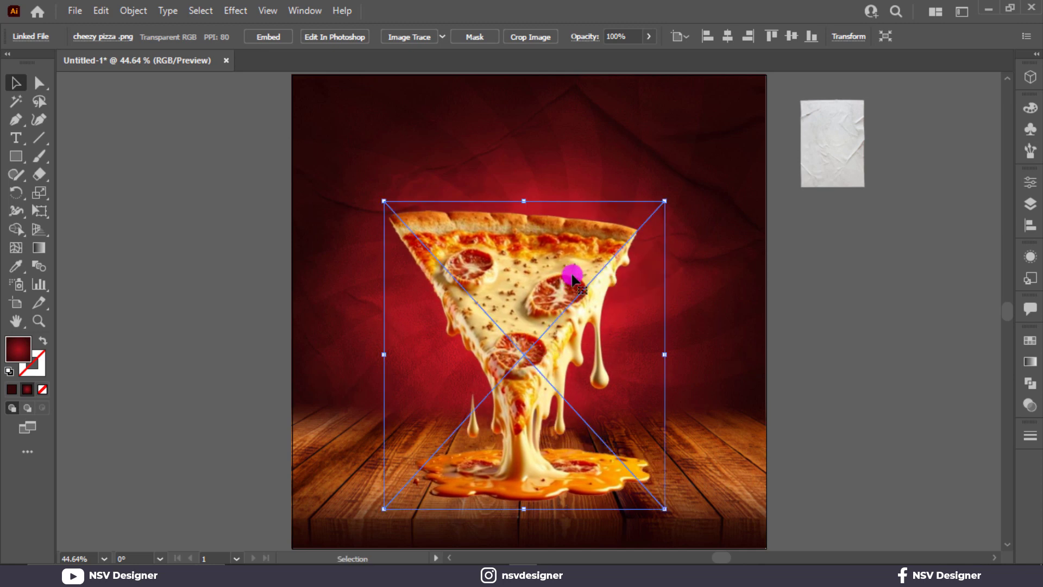
{"action": "left_click_drag", "start_coordinate": [663, 202], "coordinate": [710, 179]}
{"action": "left_click_drag", "start_coordinate": [574, 271], "coordinate": [587, 260]}
{"action": "left_click_drag", "start_coordinate": [663, 186], "coordinate": [638, 204]}
{"action": "left_click_drag", "start_coordinate": [593, 266], "coordinate": [604, 268]}
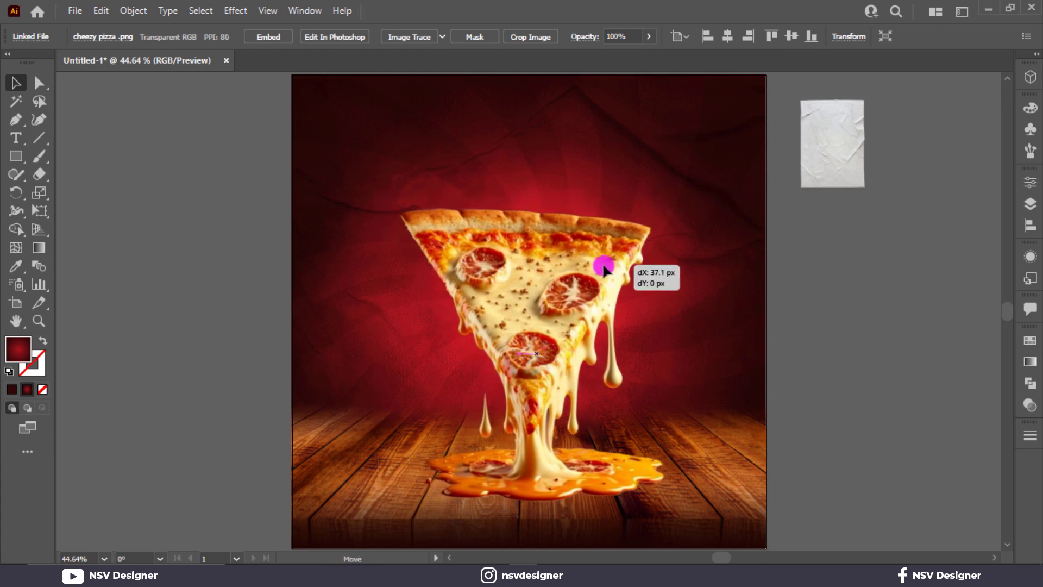
{"action": "left_click_drag", "start_coordinate": [662, 274], "coordinate": [662, 273]}
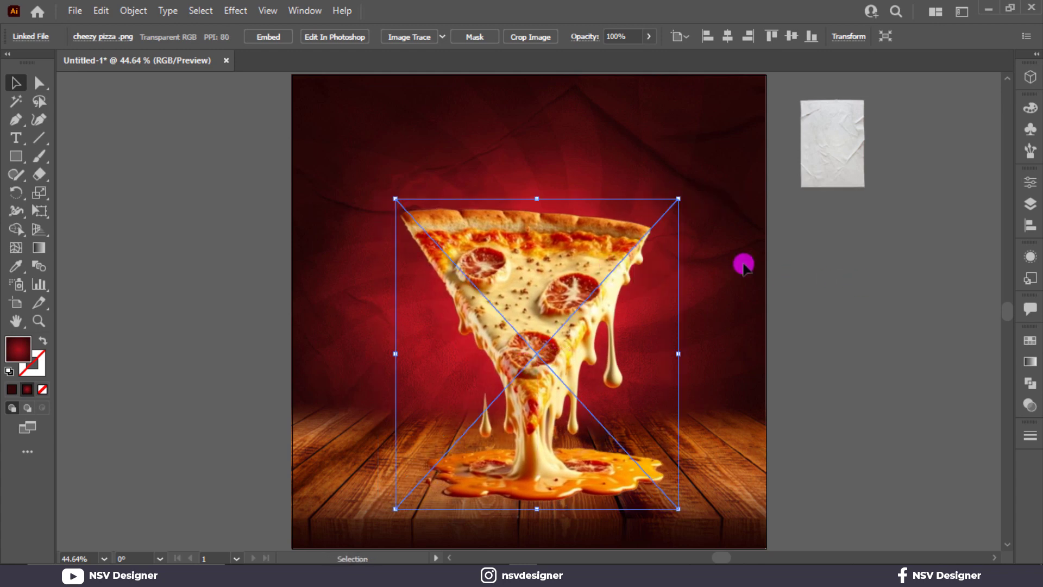
Draw a circle with the Ellipse tool beside the artboard.
{"action": "key", "text": "ctrl+shift+a"}
{"action": "left_click_drag", "start_coordinate": [16, 156], "coordinate": [65, 190]}
{"action": "left_click_drag", "start_coordinate": [184, 273], "coordinate": [284, 347]}
Give the circle a reversed white-to-black radial gradient with a black centre stop.
{"action": "left_click", "coordinate": [1030, 362]}
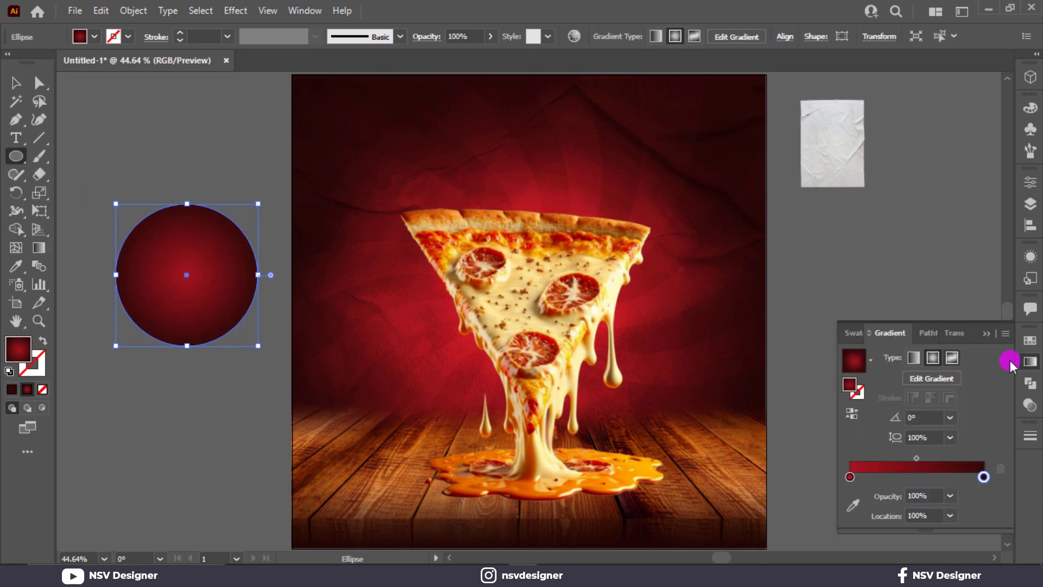
{"action": "left_click", "coordinate": [870, 361]}
{"action": "left_click", "coordinate": [797, 390]}
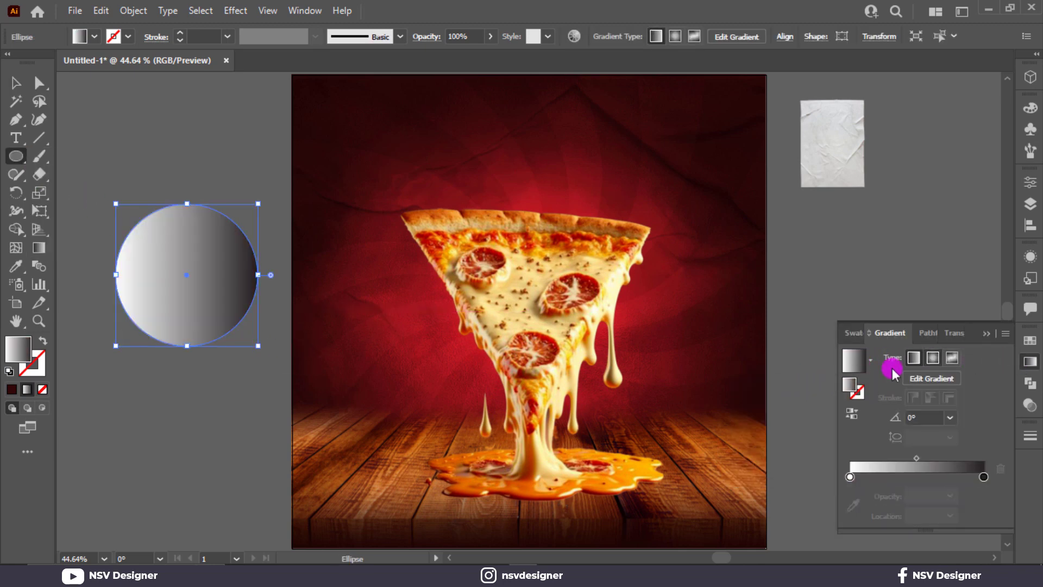
{"action": "left_click", "coordinate": [932, 358]}
{"action": "left_click", "coordinate": [851, 414]}
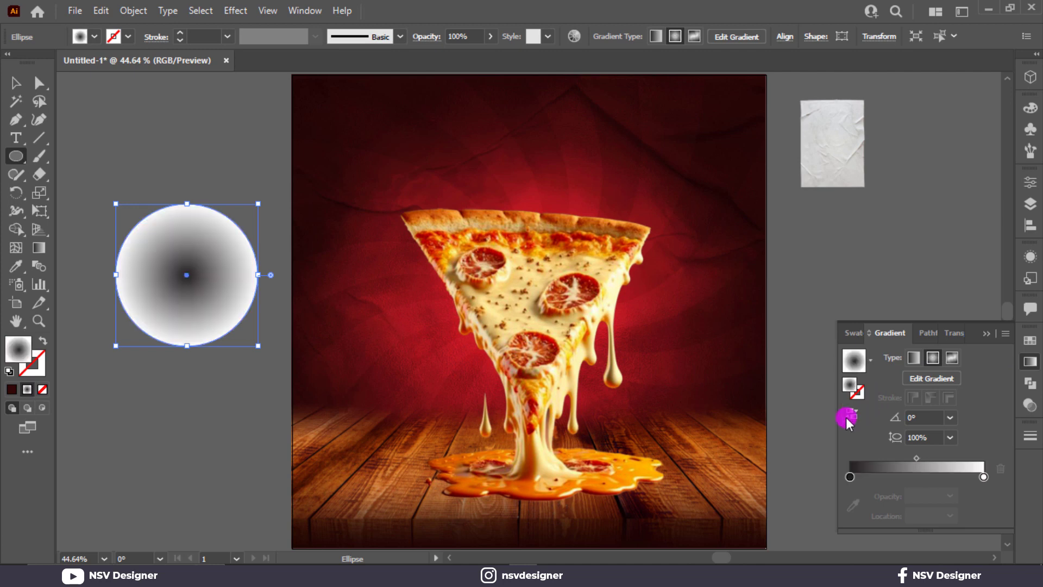
{"action": "double_click", "coordinate": [850, 477]}
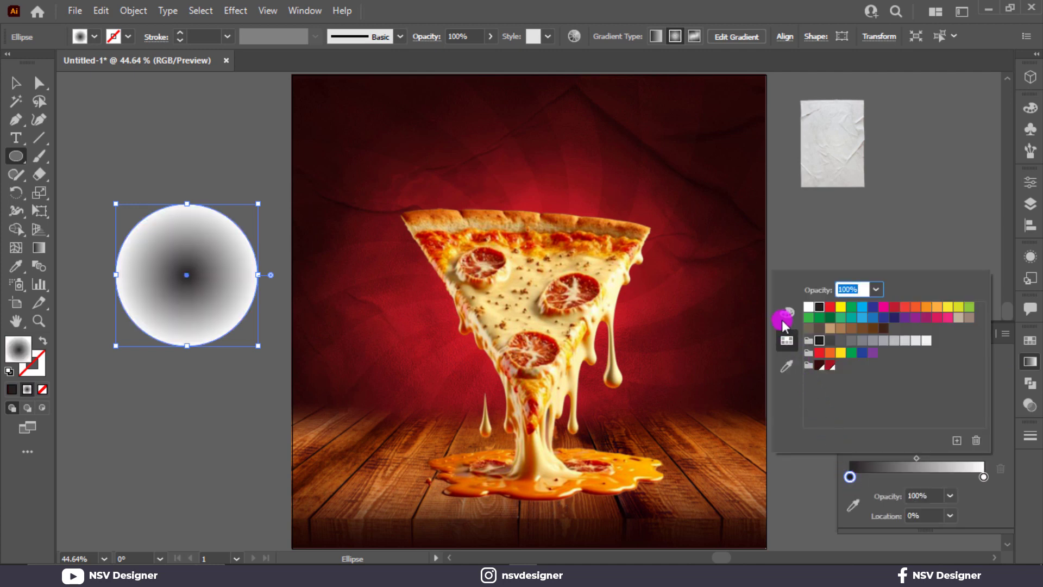
{"action": "left_click", "coordinate": [783, 320]}
{"action": "left_click", "coordinate": [813, 394]}
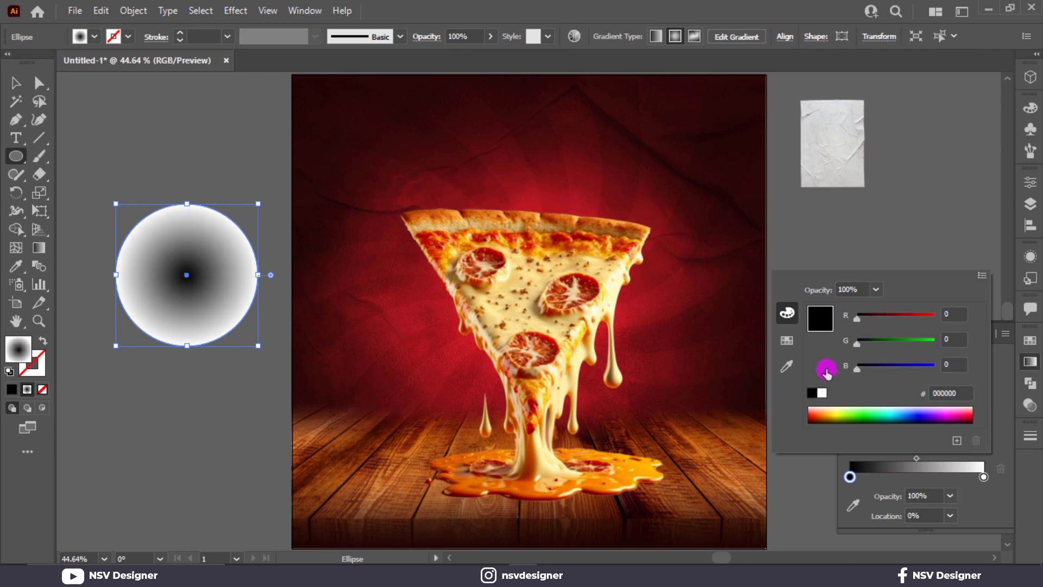
{"action": "left_click", "coordinate": [911, 232]}
Set the circle to Multiply blending and squash it into a flat ellipse.
{"action": "left_click", "coordinate": [954, 338]}
{"action": "left_click", "coordinate": [904, 354]}
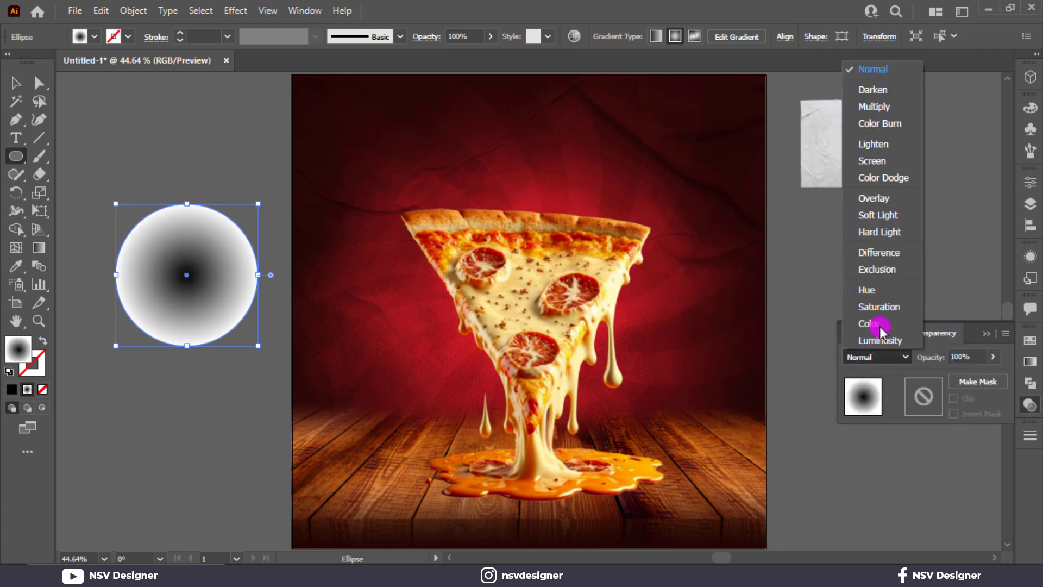
{"action": "left_click", "coordinate": [875, 107]}
{"action": "left_click", "coordinate": [981, 333]}
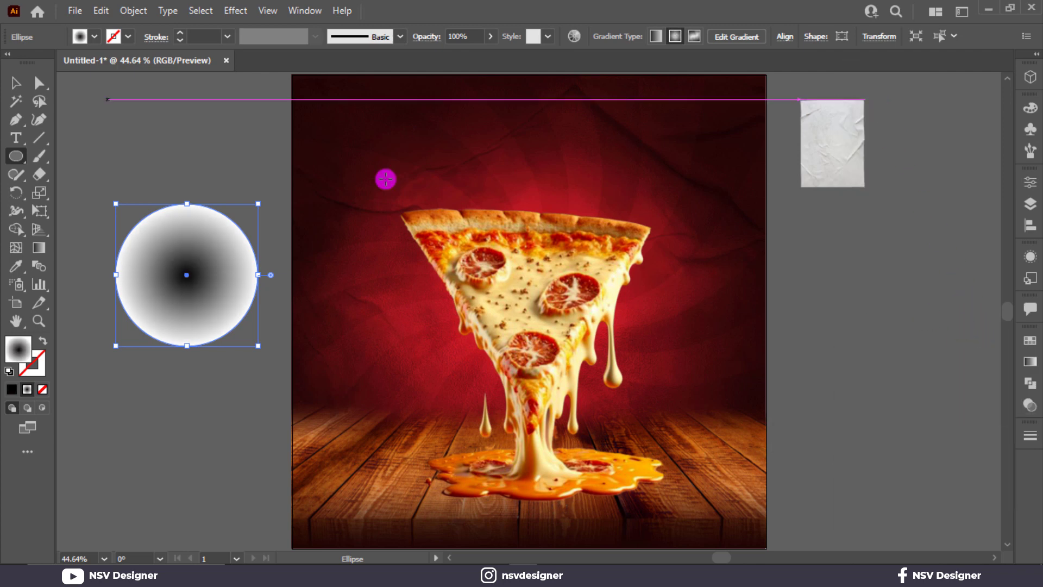
{"action": "left_click", "coordinate": [16, 83]}
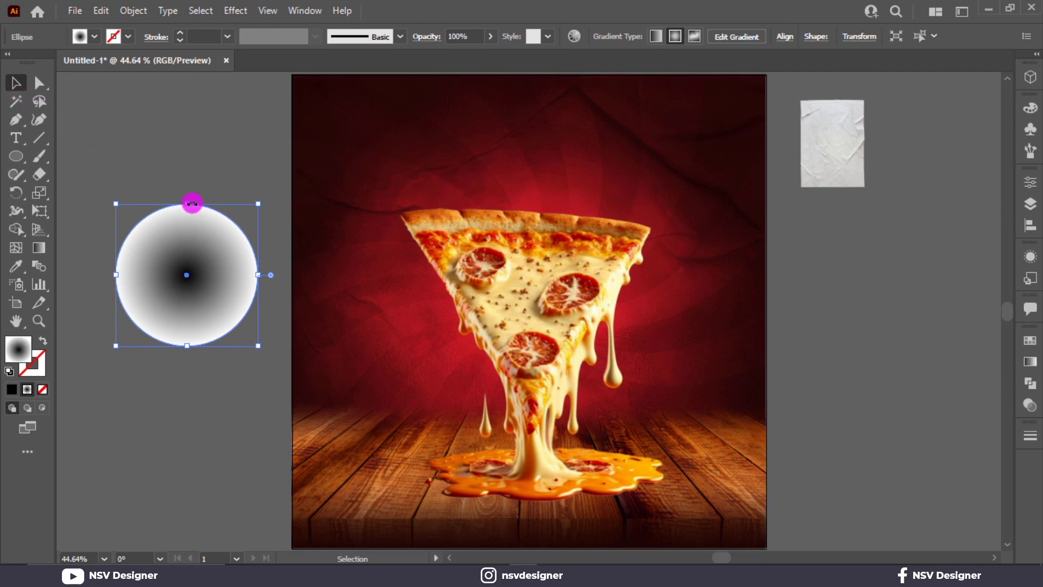
{"action": "left_click_drag", "start_coordinate": [189, 203], "coordinate": [202, 304]}
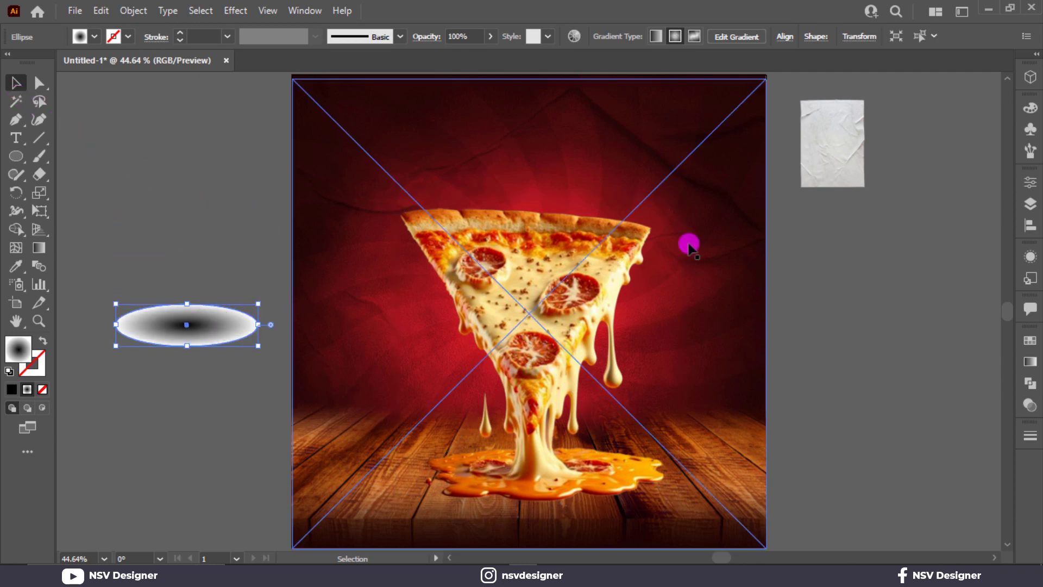
Place the ellipse under the cheese puddle, behind the pizza, and adjust its shape.
{"action": "left_click", "coordinate": [544, 501]}
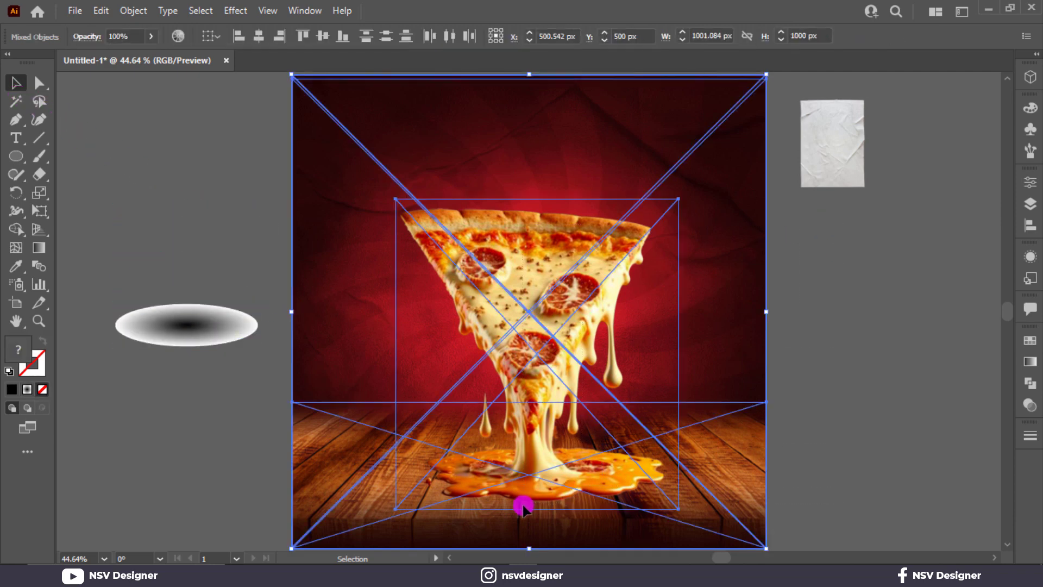
{"action": "key", "text": "ctrl+shift+a"}
{"action": "left_click_drag", "start_coordinate": [182, 321], "coordinate": [497, 429]}
{"action": "key", "text": "ctrl+["}
{"action": "left_click_drag", "start_coordinate": [488, 468], "coordinate": [490, 485]}
{"action": "mouse_move", "coordinate": [555, 482]}
{"action": "left_mouse_down"}
{"action": "mouse_move", "coordinate": [668, 476]}
{"action": "mouse_move", "coordinate": [561, 482]}
{"action": "left_mouse_up"}
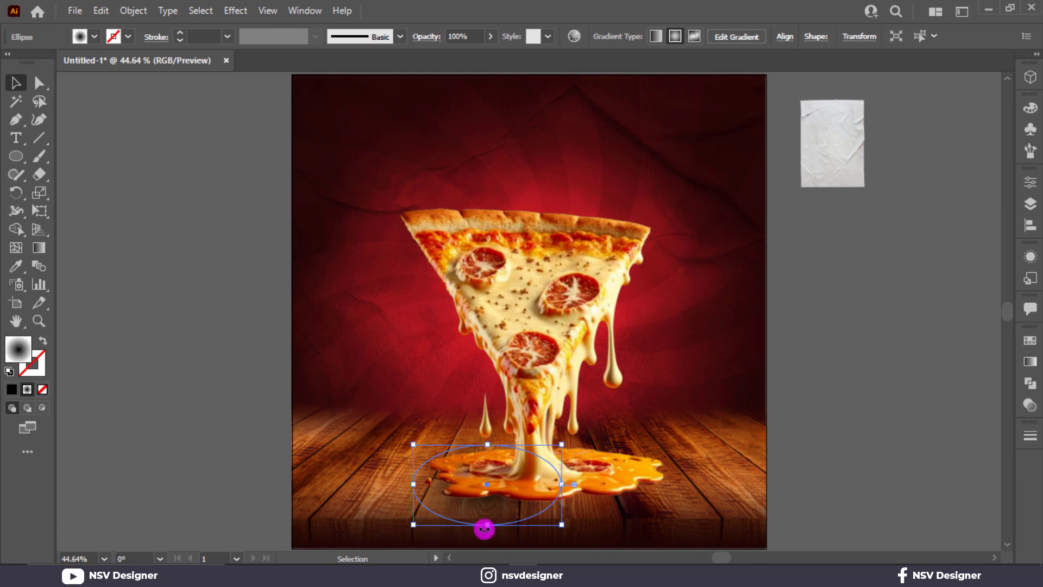
{"action": "left_click_drag", "start_coordinate": [486, 525], "coordinate": [526, 487]}
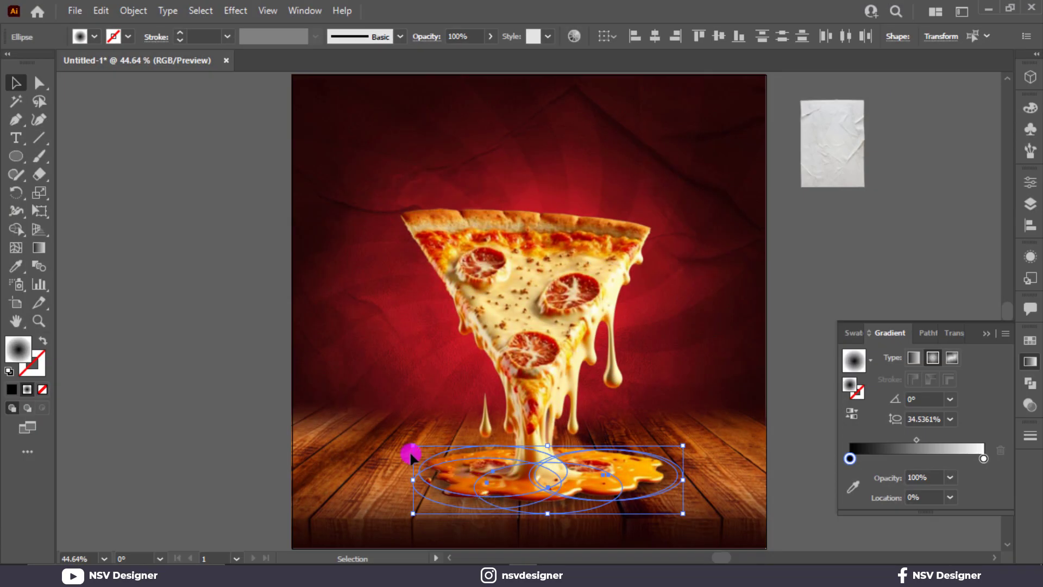
Apply a Gaussian Blur to the shadow ellipses.
{"action": "left_click", "coordinate": [200, 10]}
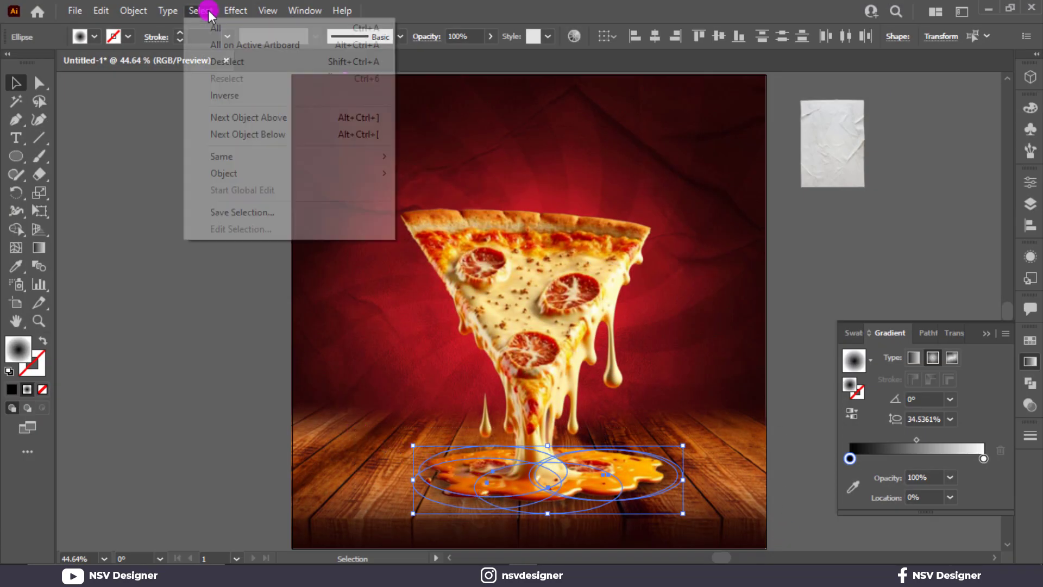
{"action": "mouse_move", "coordinate": [389, 266]}
{"action": "left_click", "coordinate": [431, 268]}
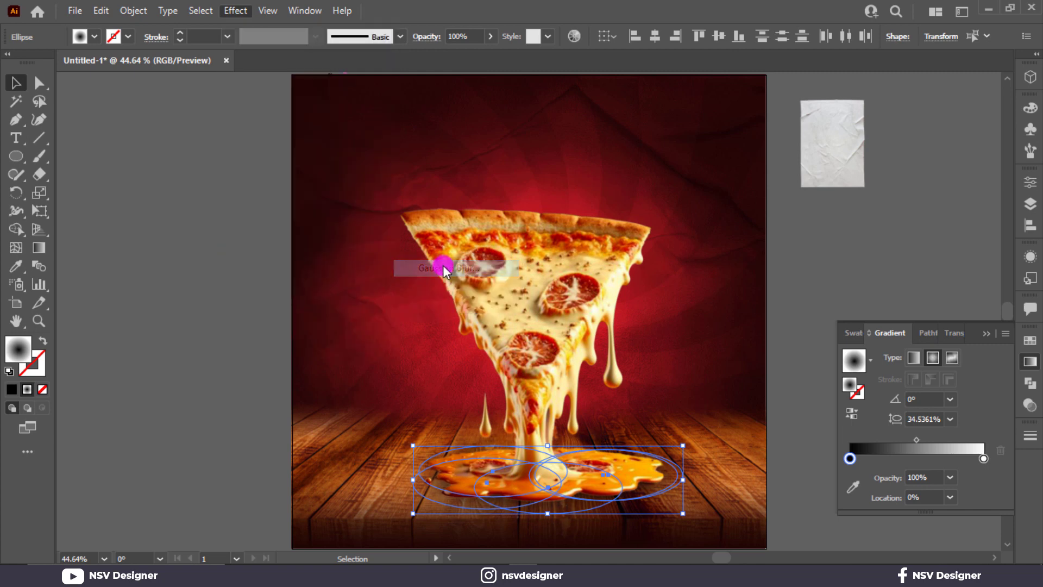
{"action": "left_click", "coordinate": [794, 303]}
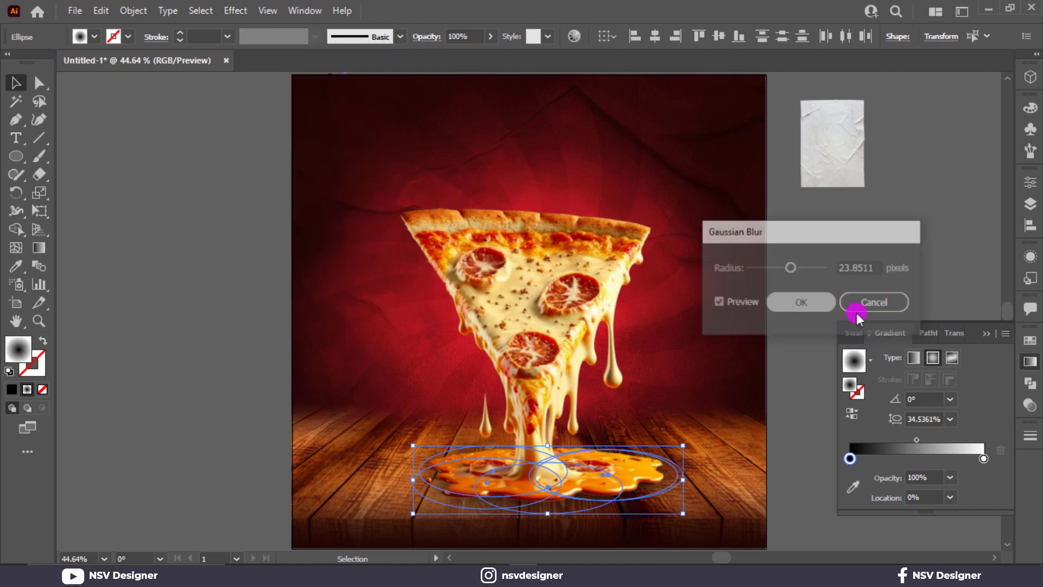
Flatten the blurred shadow ellipses further beneath the puddle.
{"action": "left_click", "coordinate": [964, 341]}
{"action": "left_click", "coordinate": [901, 350]}
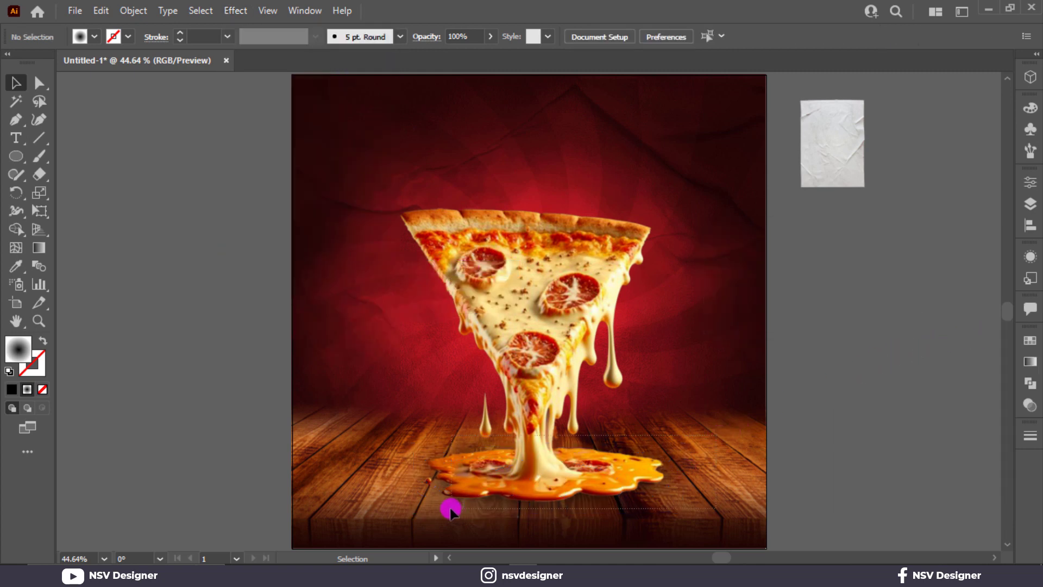
{"action": "left_click_drag", "start_coordinate": [450, 507], "coordinate": [420, 507]}
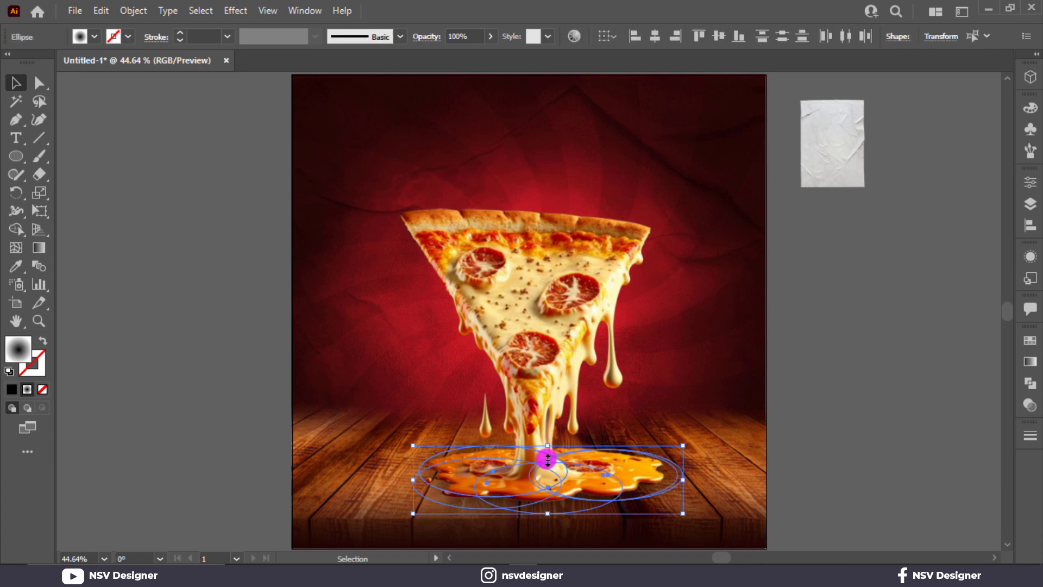
{"action": "left_click_drag", "start_coordinate": [547, 459], "coordinate": [547, 468]}
{"action": "left_click", "coordinate": [646, 416]}
{"action": "left_click_drag", "start_coordinate": [467, 523], "coordinate": [392, 522]}
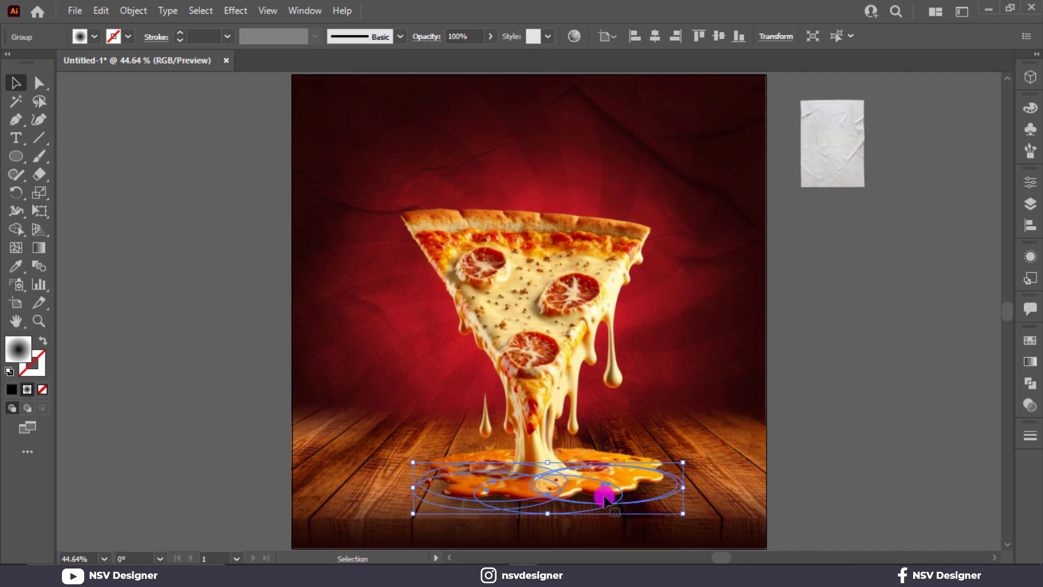
{"action": "left_click_drag", "start_coordinate": [605, 495], "coordinate": [716, 482]}
{"action": "left_click", "coordinate": [698, 419]}
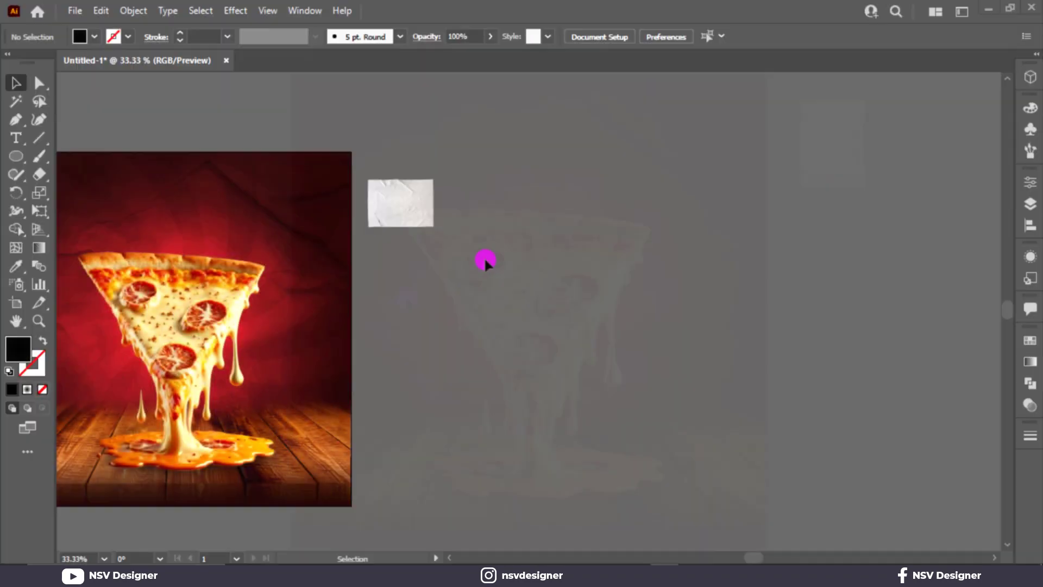
Enlarge the HOT & CHEEZY text and set it in Cooper Std Black.
{"action": "left_click", "coordinate": [16, 138]}
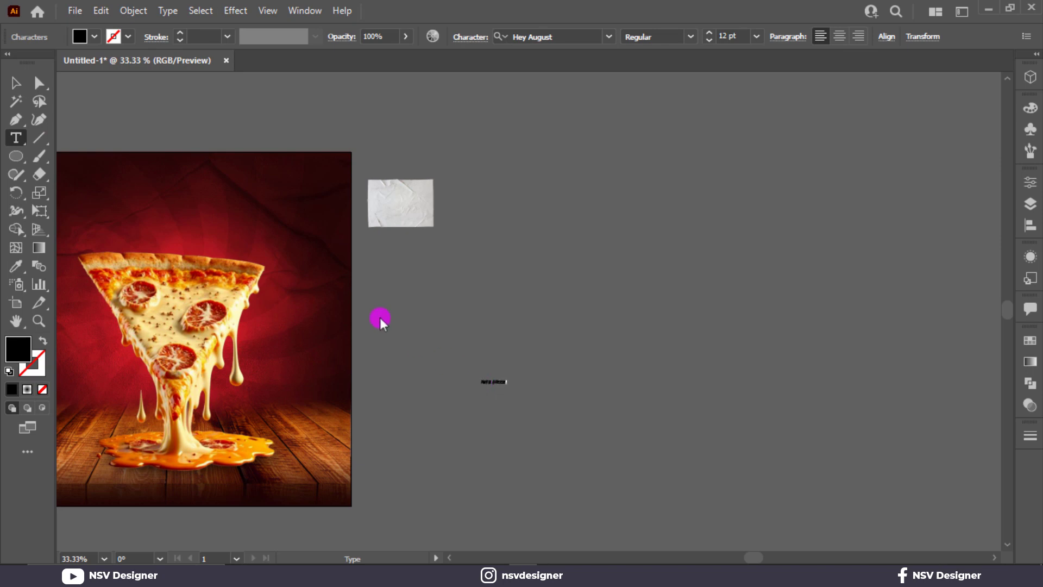
{"action": "left_click", "coordinate": [24, 86]}
{"action": "left_click_drag", "start_coordinate": [507, 389], "coordinate": [654, 435]}
{"action": "left_click_drag", "start_coordinate": [604, 389], "coordinate": [624, 353]}
{"action": "left_click", "coordinate": [553, 33]}
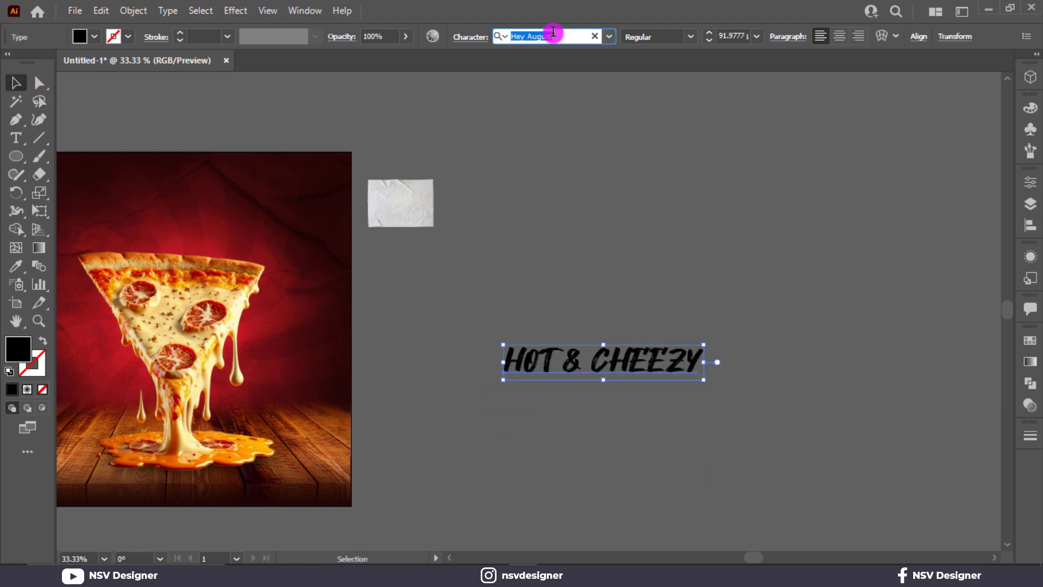
{"action": "type", "text": "copp"}
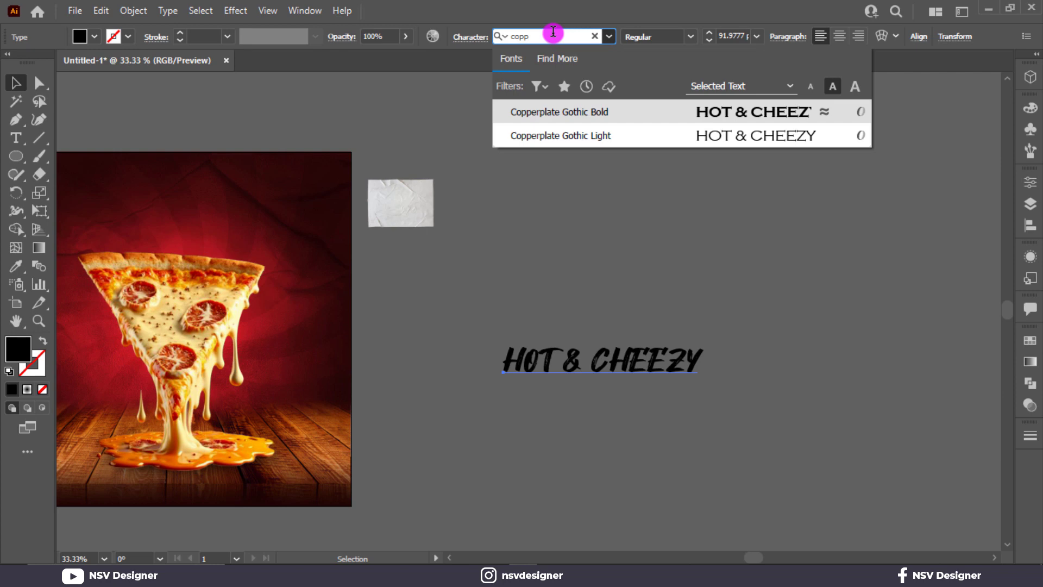
{"action": "key", "text": "BackSpace"}
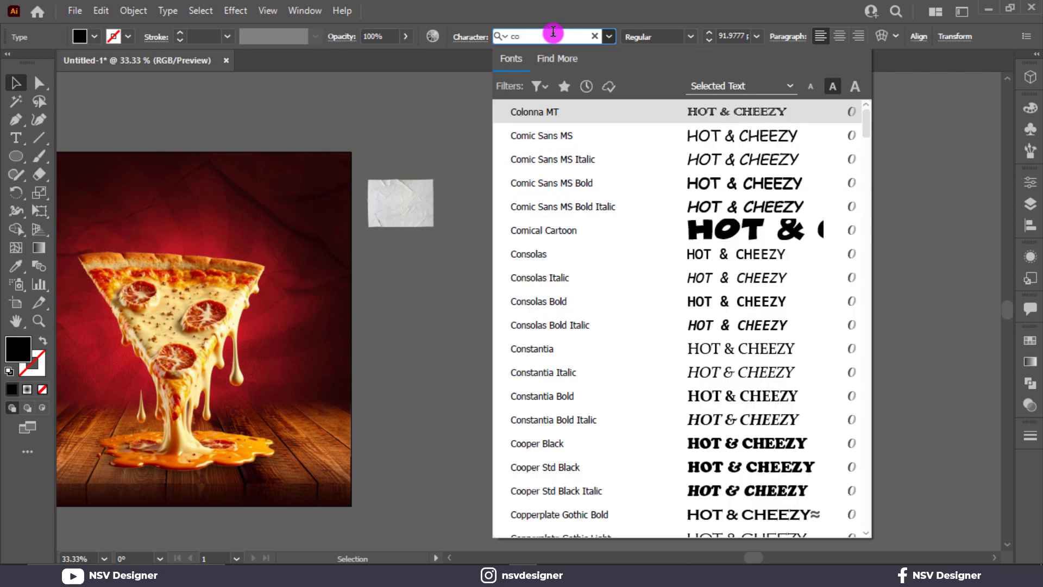
{"action": "key", "text": "Down"}
{"action": "key", "text": "Down"}
{"action": "key", "text": "Down"}
{"action": "key", "text": "Down"}
{"action": "key", "text": "Down"}
{"action": "key", "text": "Down"}
{"action": "key", "text": "Down"}
{"action": "key", "text": "Down"}
{"action": "key", "text": "Down"}
{"action": "key", "text": "Down"}
{"action": "key", "text": "Down"}
{"action": "key", "text": "Down"}
{"action": "key", "text": "Down"}
{"action": "key", "text": "Down"}
{"action": "key", "text": "Down"}
{"action": "key", "text": "Down"}
{"action": "key", "text": "Down"}
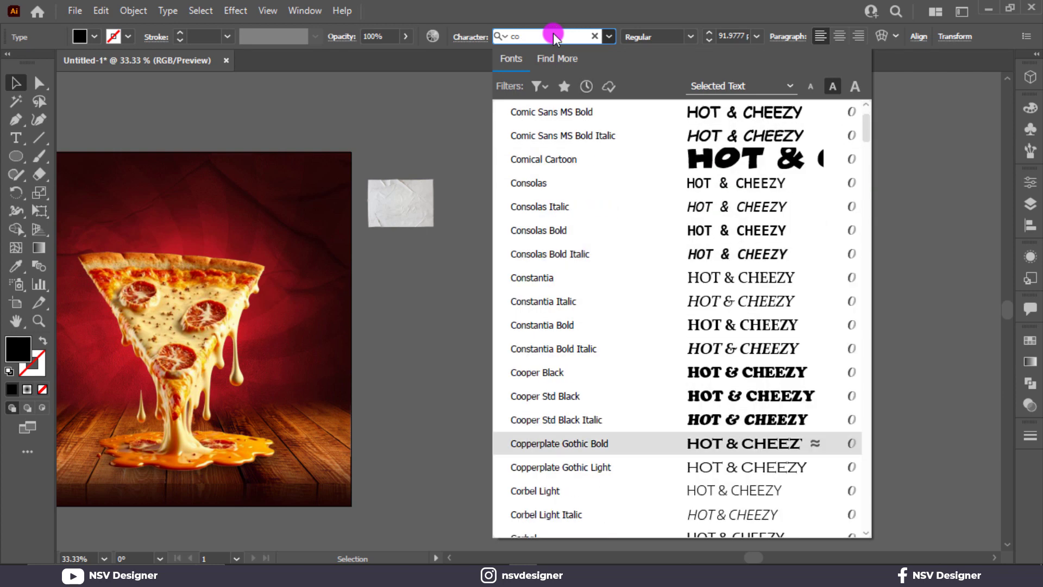
{"action": "left_click", "coordinate": [644, 404]}
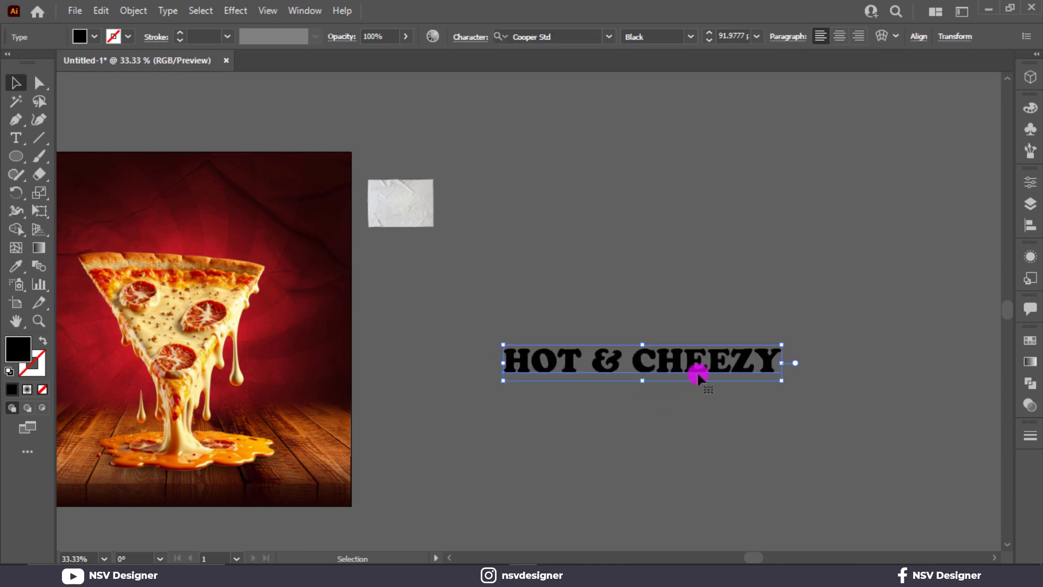
Duplicate the title below, change it to PIZZA, and enlarge it.
{"action": "left_click_drag", "start_coordinate": [698, 375], "coordinate": [663, 354]}
{"action": "triple_click", "coordinate": [662, 354]}
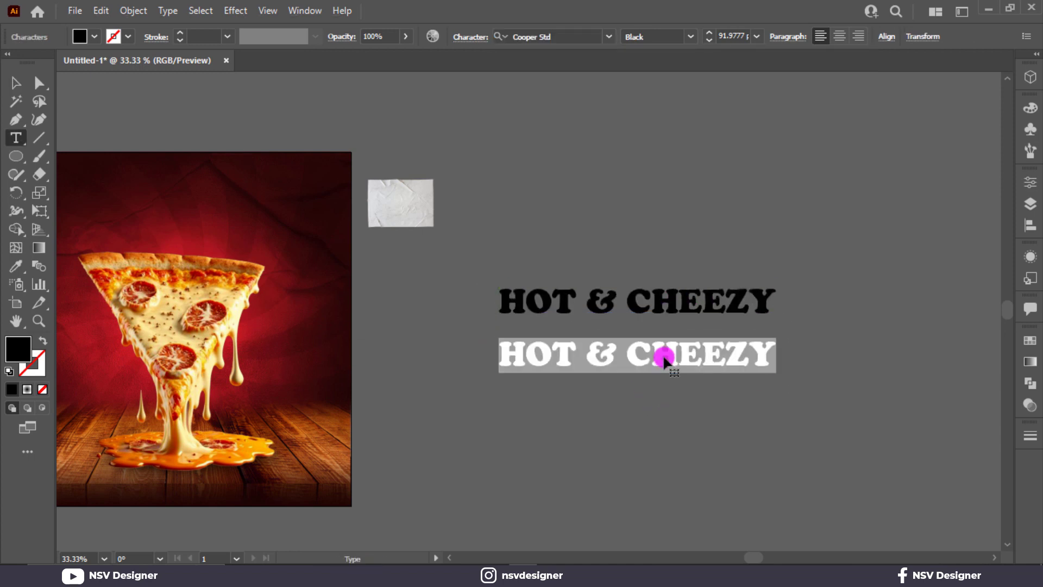
{"action": "type", "text": "PIZZA"}
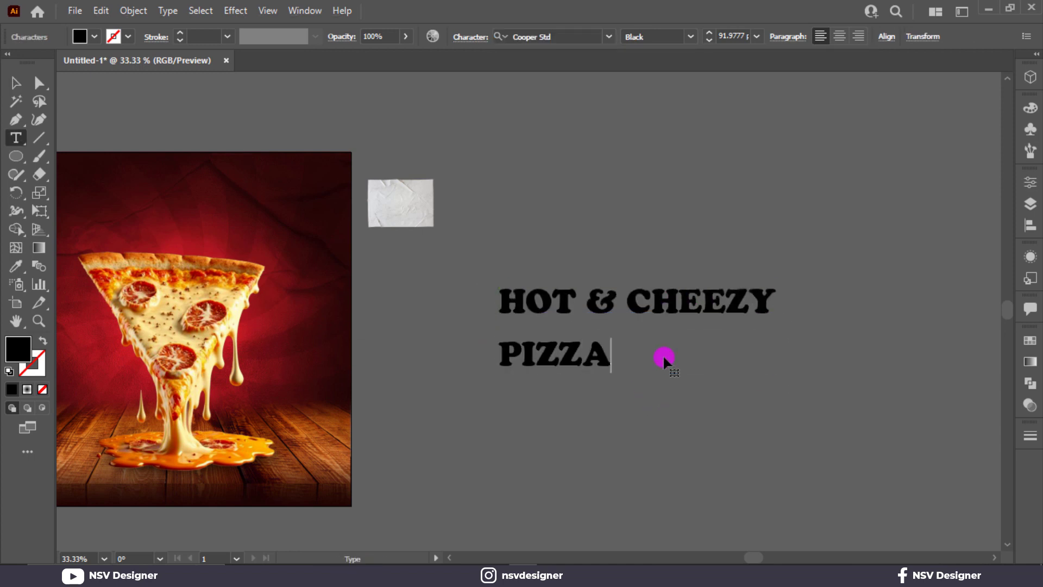
{"action": "left_click", "coordinate": [16, 82]}
{"action": "left_click_drag", "start_coordinate": [612, 372], "coordinate": [774, 421]}
Resize HOT & CHEEZY to match PIZZA's width, stack them tightly, and select both.
{"action": "left_click", "coordinate": [766, 299]}
{"action": "left_click_drag", "start_coordinate": [771, 292], "coordinate": [761, 289]}
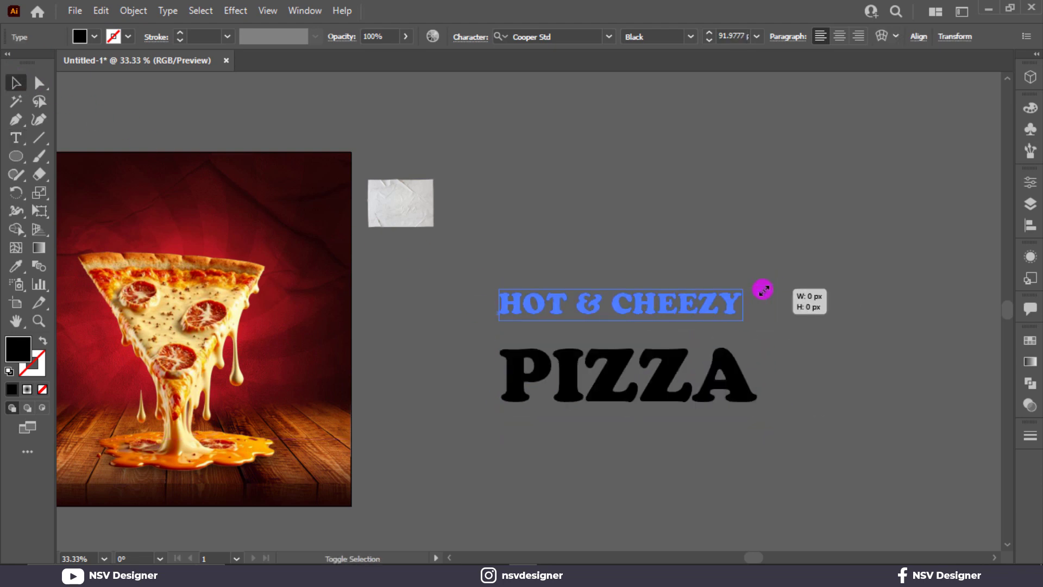
{"action": "left_click", "coordinate": [763, 343]}
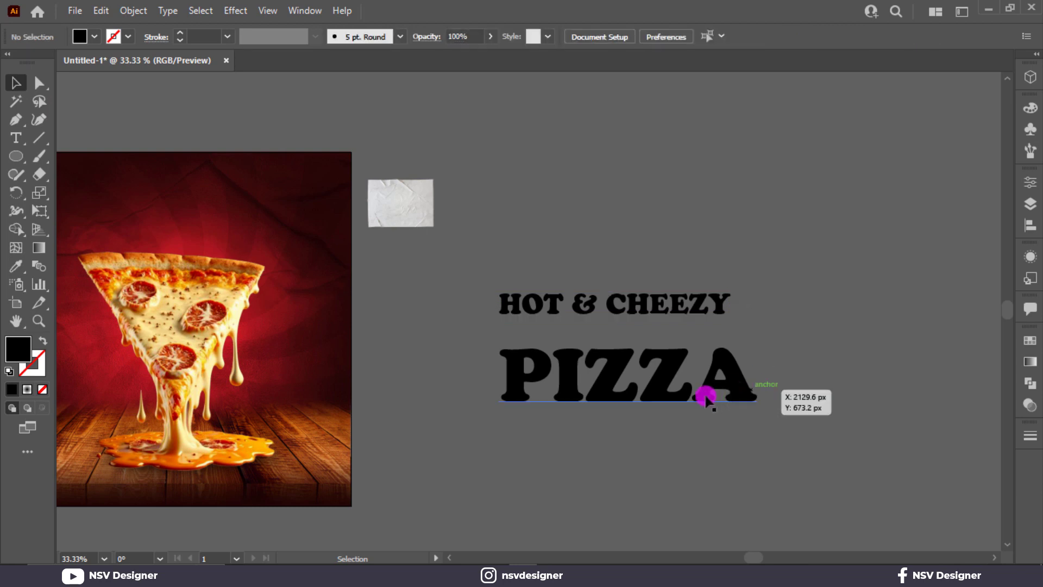
{"action": "mouse_move", "coordinate": [739, 400]}
{"action": "left_mouse_down"}
{"action": "mouse_move", "coordinate": [729, 391]}
{"action": "mouse_move", "coordinate": [742, 379]}
{"action": "mouse_move", "coordinate": [728, 391]}
{"action": "left_mouse_up"}
{"action": "left_click", "coordinate": [749, 361]}
{"action": "left_click", "coordinate": [723, 297]}
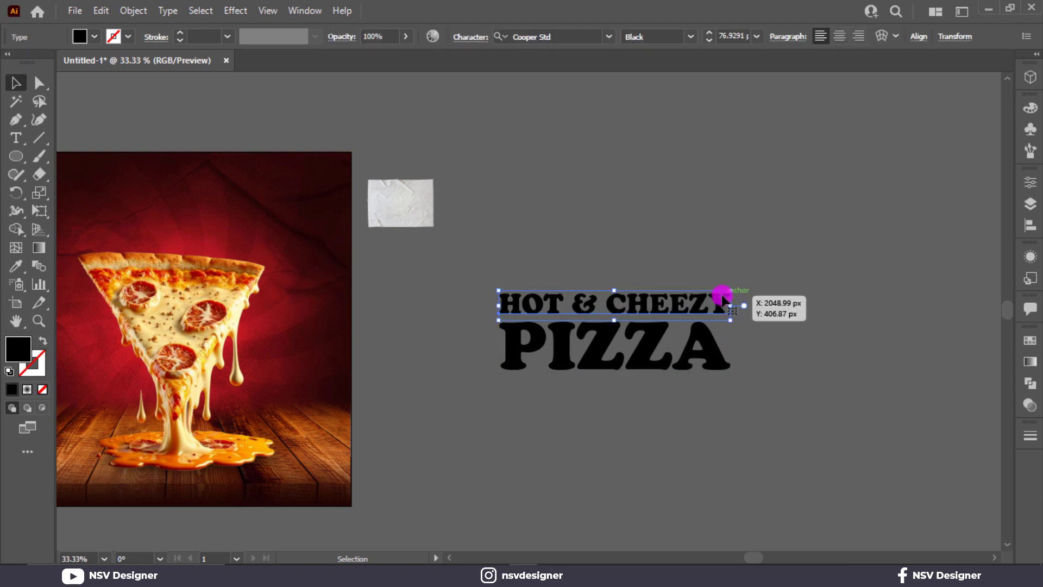
{"action": "scroll", "coordinate": [722, 299], "scroll_direction": "up", "scroll_amount": 2}
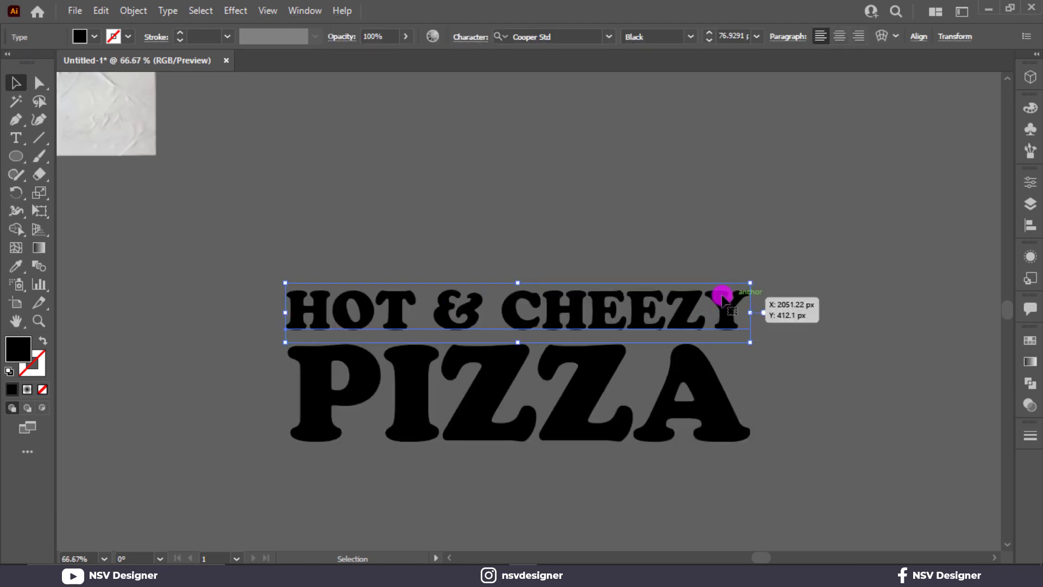
{"action": "mouse_move", "coordinate": [749, 281]}
{"action": "left_mouse_down"}
{"action": "mouse_move", "coordinate": [742, 285]}
{"action": "mouse_move", "coordinate": [752, 285]}
{"action": "left_mouse_up"}
{"action": "left_click_drag", "start_coordinate": [823, 268], "coordinate": [630, 445]}
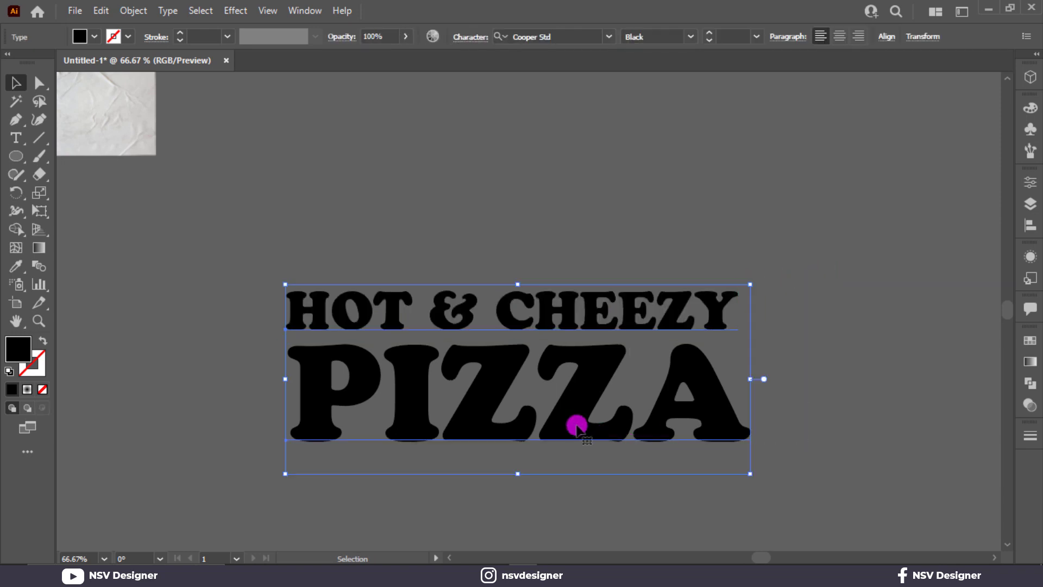
Shift the title right, make its text white, and duplicate it straight above.
{"action": "left_click_drag", "start_coordinate": [536, 412], "coordinate": [580, 412]}
{"action": "left_click", "coordinate": [80, 35]}
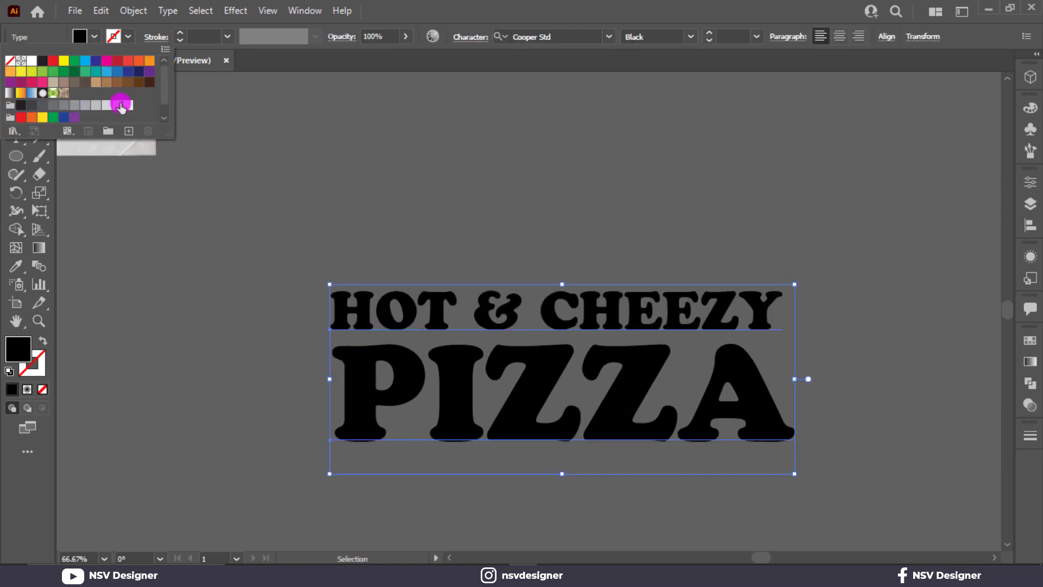
{"action": "left_click", "coordinate": [127, 105]}
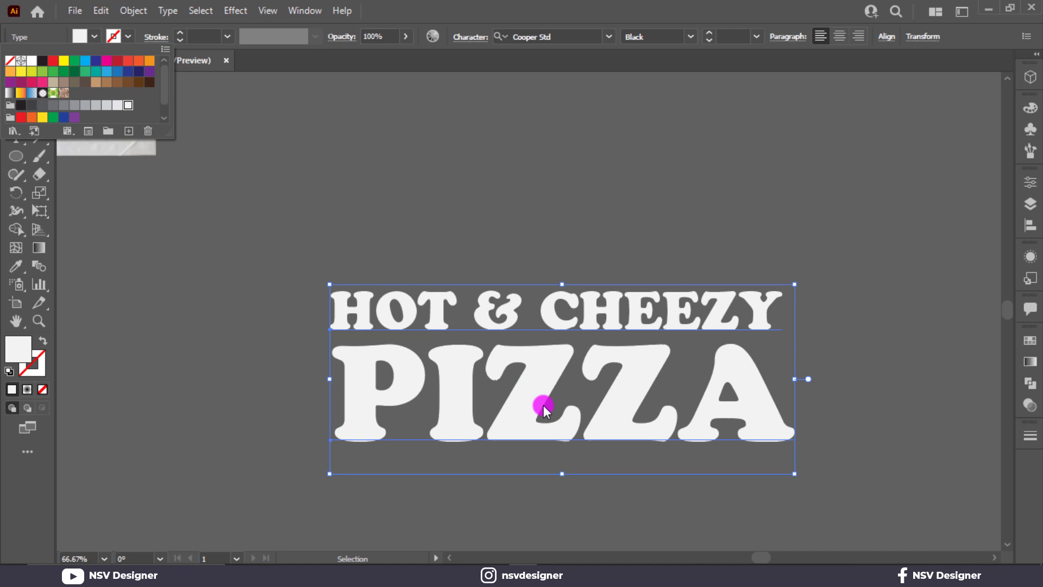
{"action": "left_click", "coordinate": [550, 227]}
{"action": "left_click_drag", "start_coordinate": [544, 365], "coordinate": [530, 191]}
Move and enlarge the crumpled paper texture to cover the title; the first clipping attempt is undone.
{"action": "key", "text": "ctrl+minus"}
{"action": "key", "text": "ctrl+minus"}
{"action": "left_click_drag", "start_coordinate": [239, 160], "coordinate": [688, 295]}
{"action": "left_click_drag", "start_coordinate": [601, 254], "coordinate": [612, 272]}
{"action": "left_click_drag", "start_coordinate": [658, 308], "coordinate": [665, 318]}
{"action": "left_click", "coordinate": [591, 233], "text": "shift"}
{"action": "right_click", "coordinate": [604, 216]}
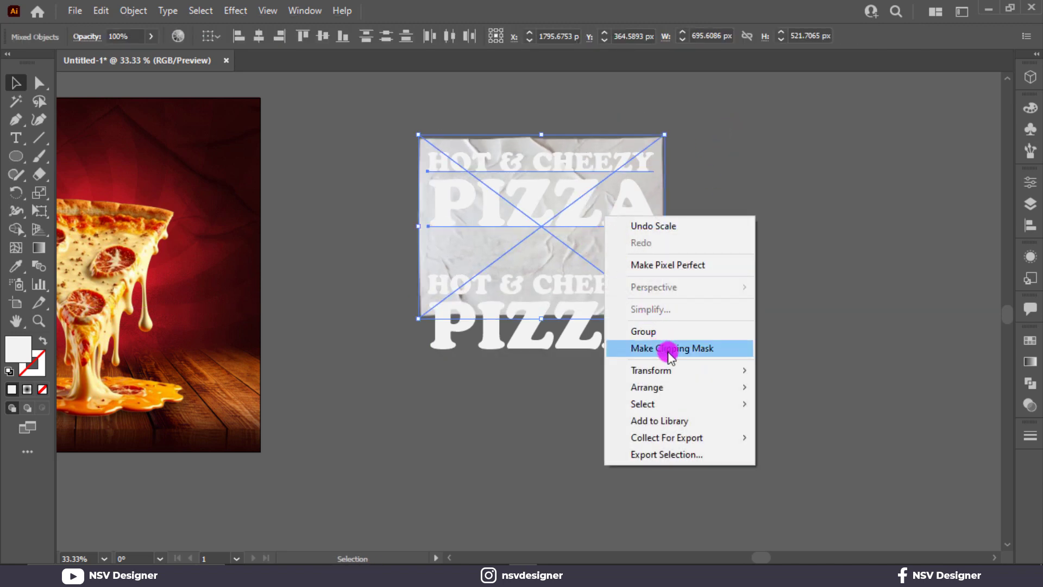
{"action": "left_click", "coordinate": [666, 349]}
{"action": "left_click", "coordinate": [684, 246]}
{"action": "left_click", "coordinate": [584, 221]}
{"action": "key", "text": "ctrl+z"}
{"action": "left_click", "coordinate": [670, 209]}
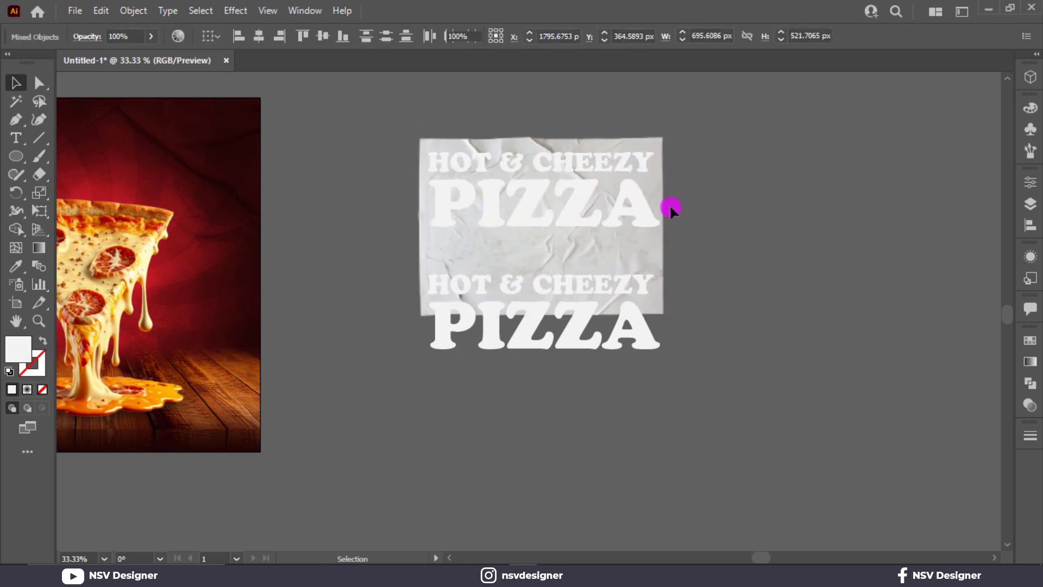
Convert both the HOT & CHEEZY and PIZZA lines to outlines.
{"action": "left_click", "coordinate": [586, 186]}
{"action": "left_click", "coordinate": [583, 163], "text": "shift"}
{"action": "right_click", "coordinate": [582, 163]}
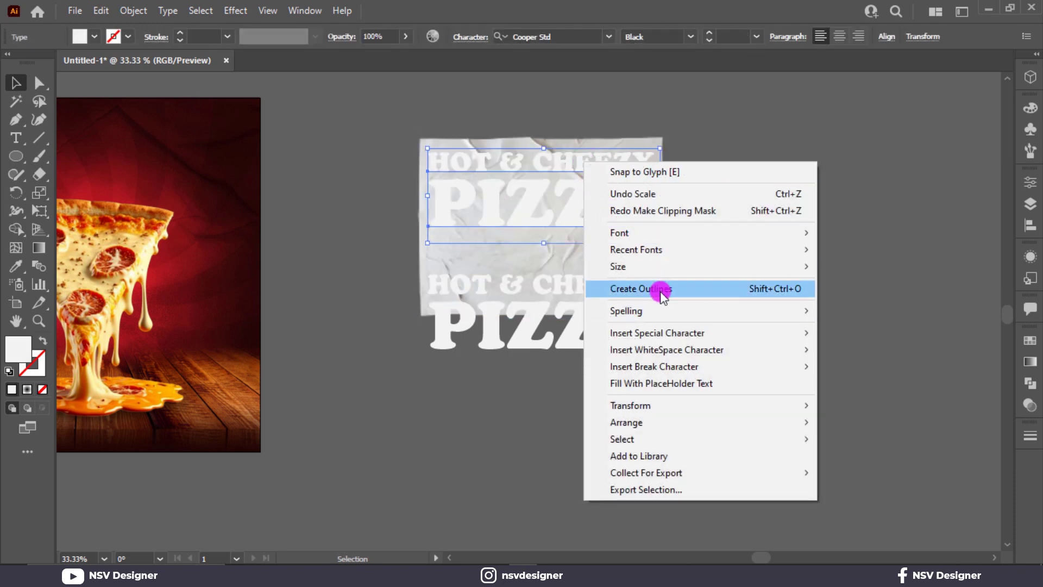
{"action": "left_click", "coordinate": [661, 288]}
Make the letter outlines a compound path and clip the paper texture inside them.
{"action": "left_click", "coordinate": [133, 11]}
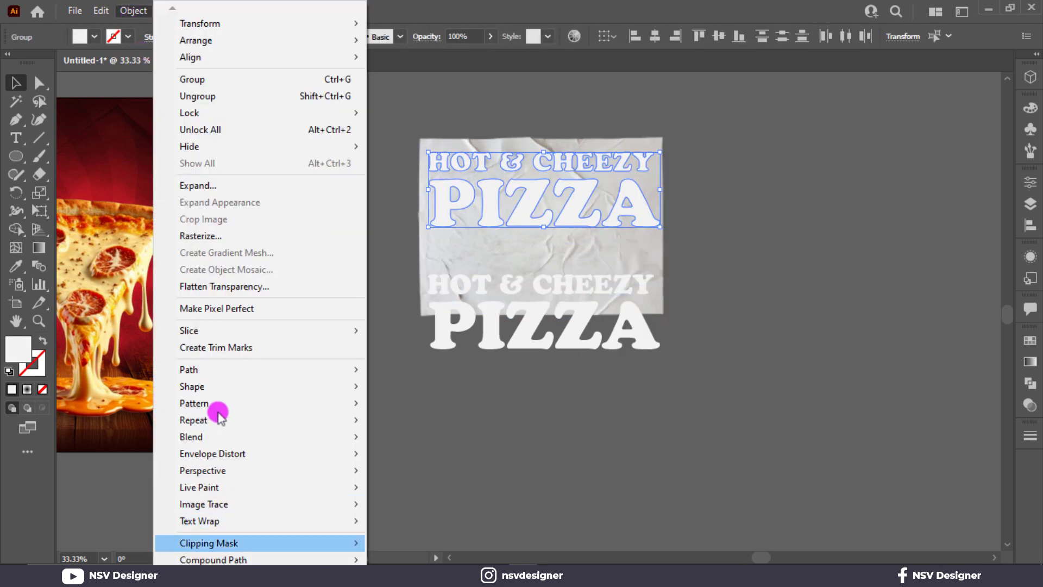
{"action": "mouse_move", "coordinate": [353, 560]}
{"action": "left_click", "coordinate": [413, 534]}
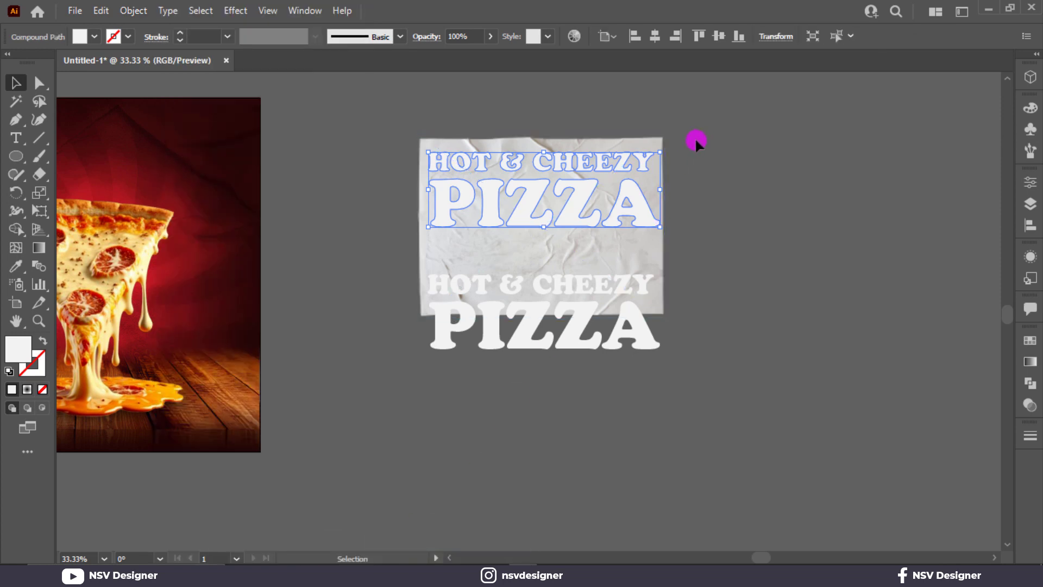
{"action": "left_click", "coordinate": [597, 209], "text": "shift"}
{"action": "right_click", "coordinate": [596, 209]}
{"action": "left_click", "coordinate": [658, 336]}
{"action": "left_click", "coordinate": [699, 287]}
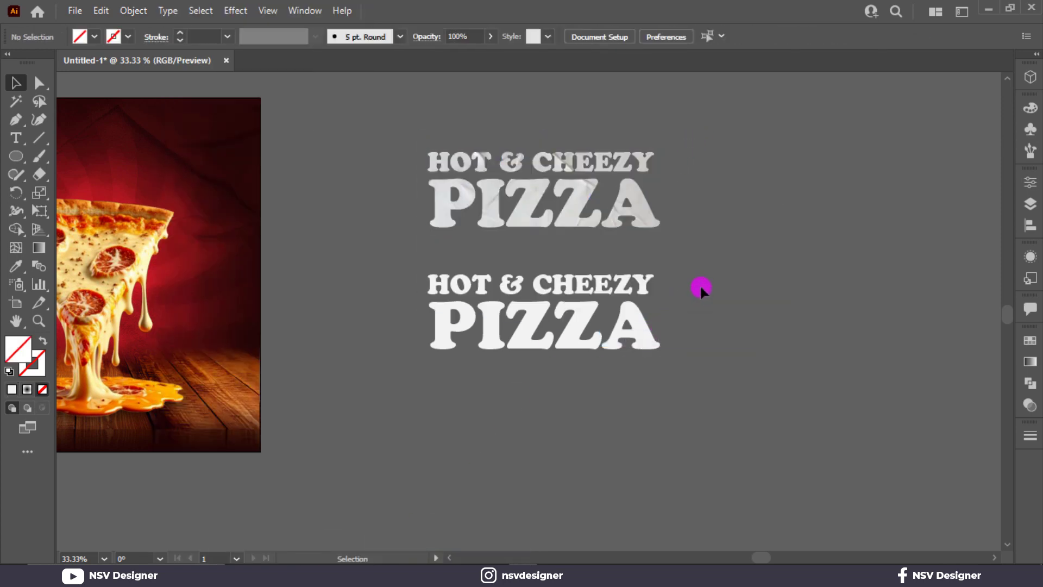
Copy the textured title straight down onto the lower title and align it exactly.
{"action": "left_click_drag", "start_coordinate": [646, 228], "coordinate": [659, 342]}
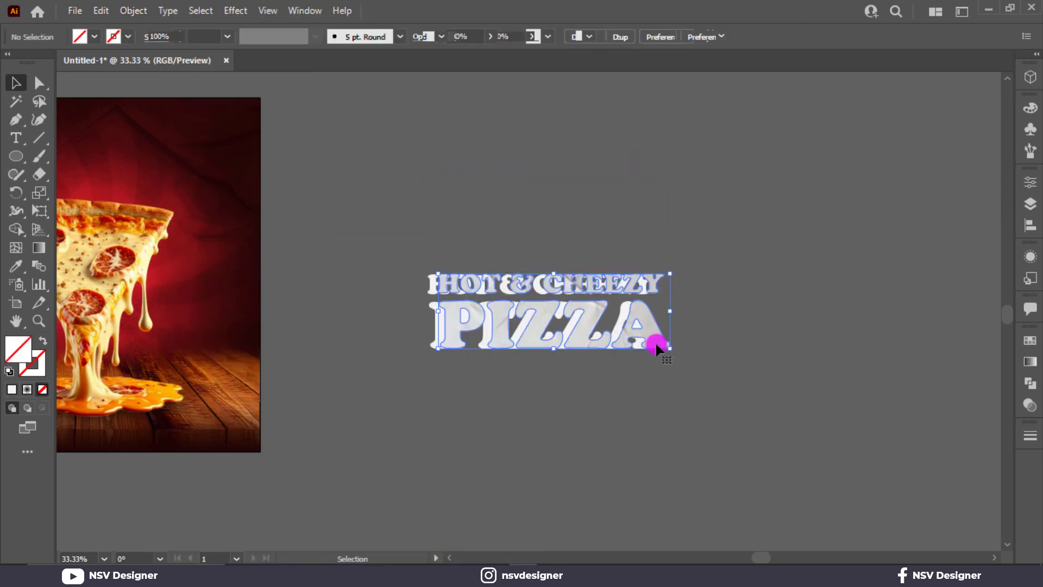
{"action": "key", "text": "ctrl+z"}
{"action": "left_click_drag", "start_coordinate": [565, 202], "coordinate": [565, 332]}
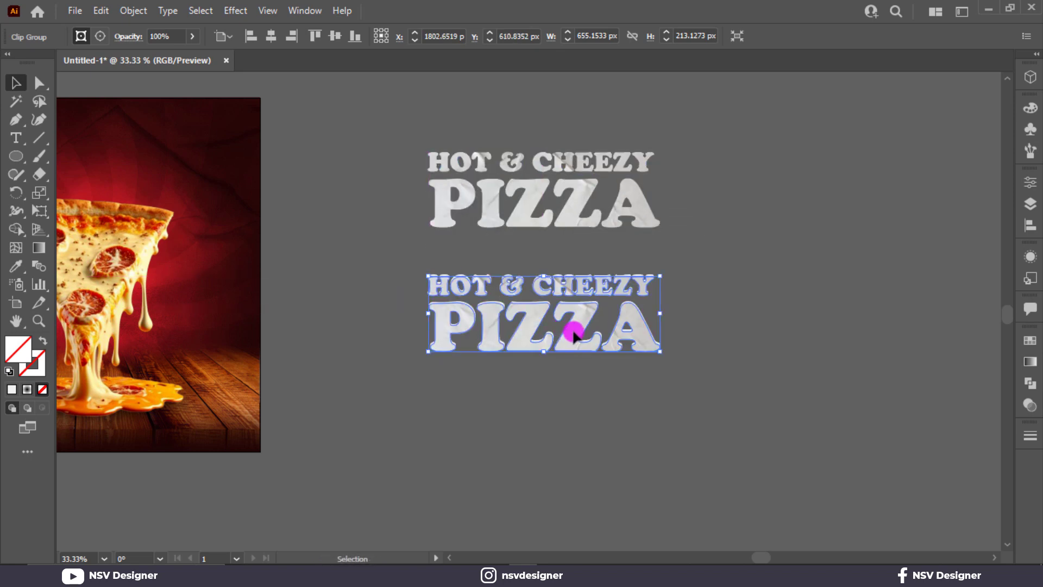
{"action": "scroll", "coordinate": [617, 348], "scroll_direction": "up", "scroll_amount": 4}
{"action": "left_click_drag", "start_coordinate": [622, 348], "coordinate": [621, 343]}
{"action": "scroll", "coordinate": [621, 343], "scroll_direction": "down", "scroll_amount": 2}
{"action": "left_click_drag", "start_coordinate": [757, 244], "coordinate": [571, 240]}
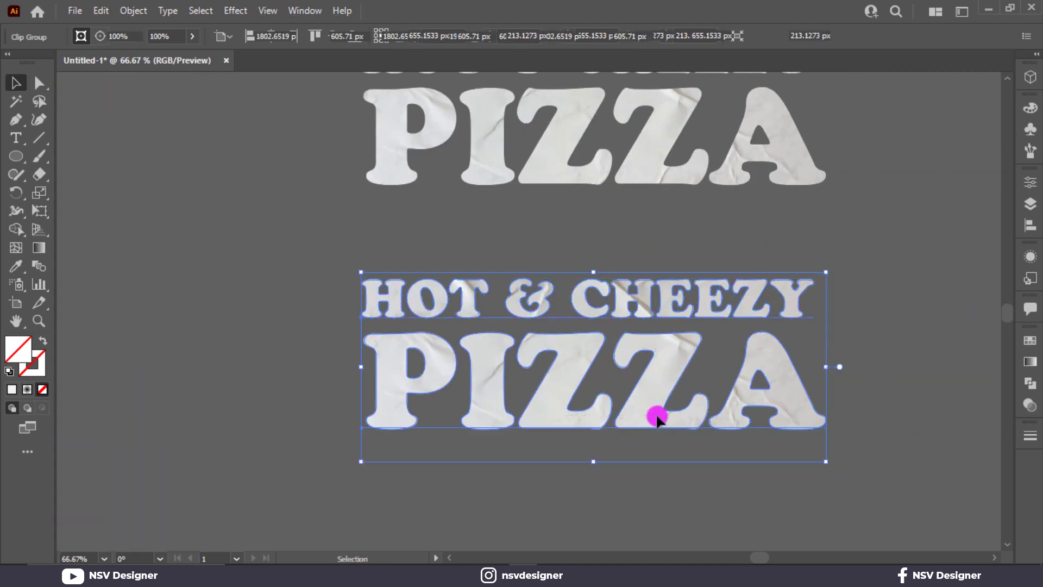
{"action": "key", "text": "a"}
{"action": "key", "text": "v"}
{"action": "scroll", "coordinate": [533, 410], "scroll_direction": "down", "scroll_amount": 1}
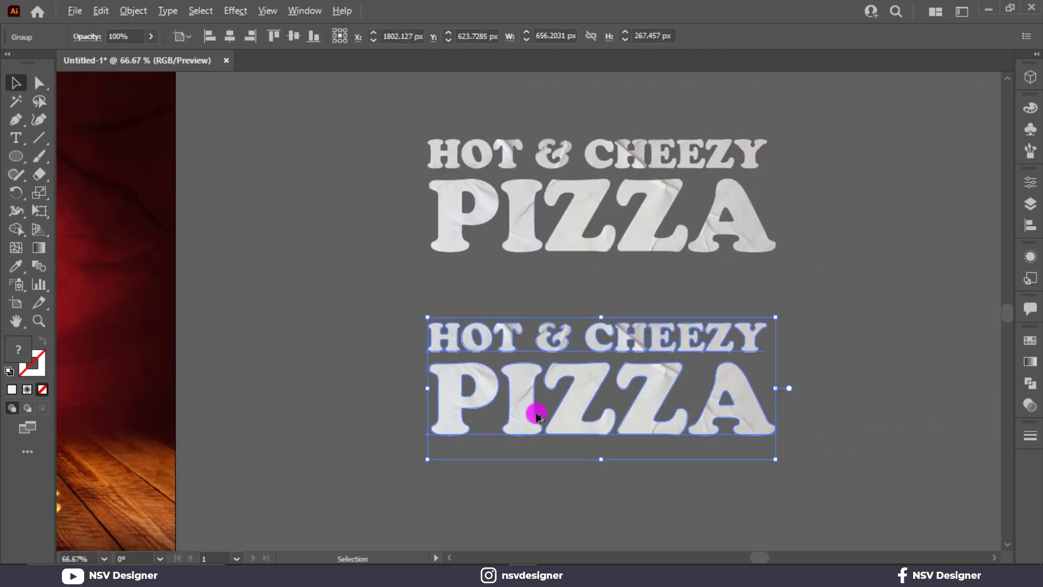
{"action": "scroll", "coordinate": [528, 389], "scroll_direction": "down", "scroll_amount": 1}
{"action": "left_click", "coordinate": [523, 419]}
{"action": "scroll", "coordinate": [749, 433], "scroll_direction": "left", "scroll_amount": 5}
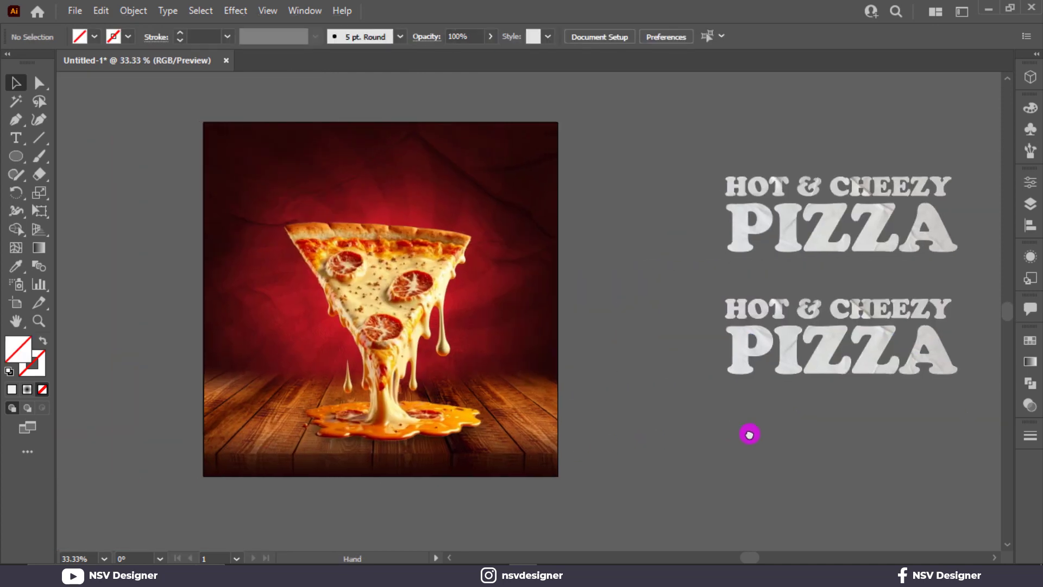
Bring the textured title onto the poster, scale it down, and place it above the slice.
{"action": "left_click_drag", "start_coordinate": [873, 353], "coordinate": [442, 206]}
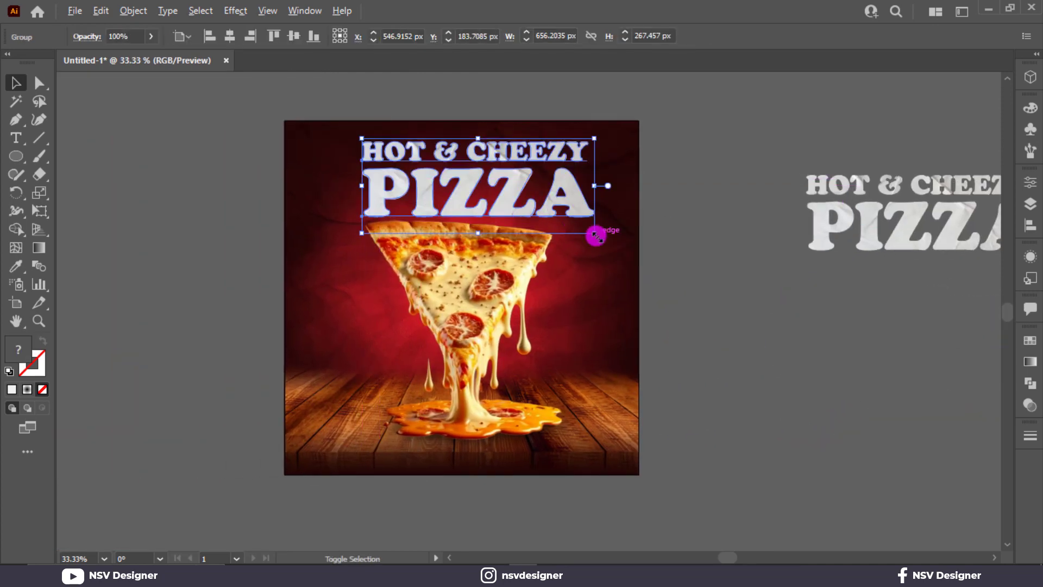
{"action": "mouse_move", "coordinate": [596, 233]}
{"action": "left_mouse_down"}
{"action": "mouse_move", "coordinate": [610, 215]}
{"action": "mouse_move", "coordinate": [576, 233]}
{"action": "left_mouse_up"}
{"action": "left_click_drag", "start_coordinate": [532, 202], "coordinate": [518, 196]}
Add a drop shadow to the title with 9 px X and Y offsets and 9 px blur.
{"action": "left_click", "coordinate": [235, 10]}
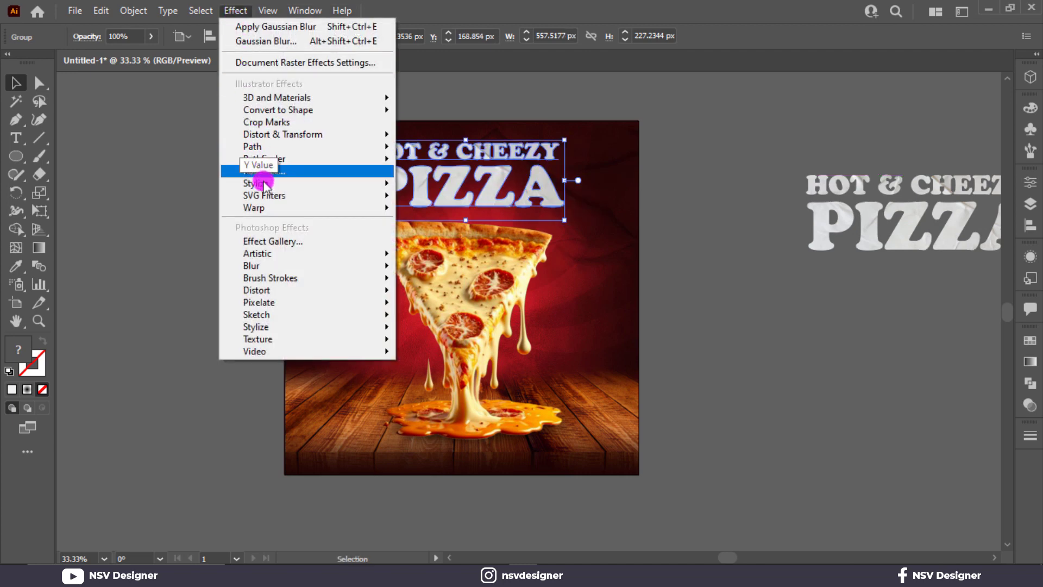
{"action": "mouse_move", "coordinate": [379, 185]}
{"action": "left_click", "coordinate": [424, 185]}
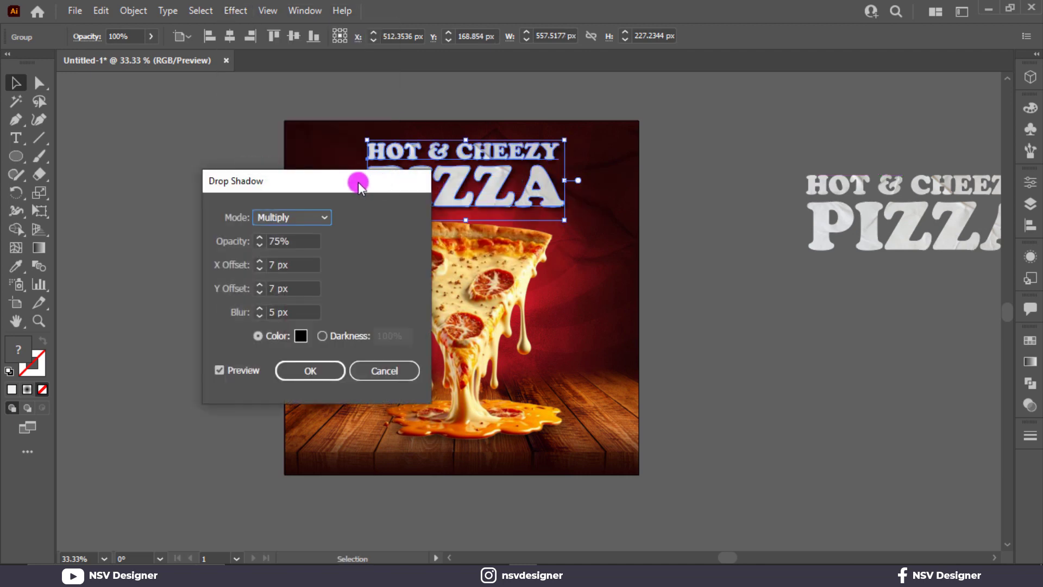
{"action": "left_click_drag", "start_coordinate": [357, 181], "coordinate": [840, 188]}
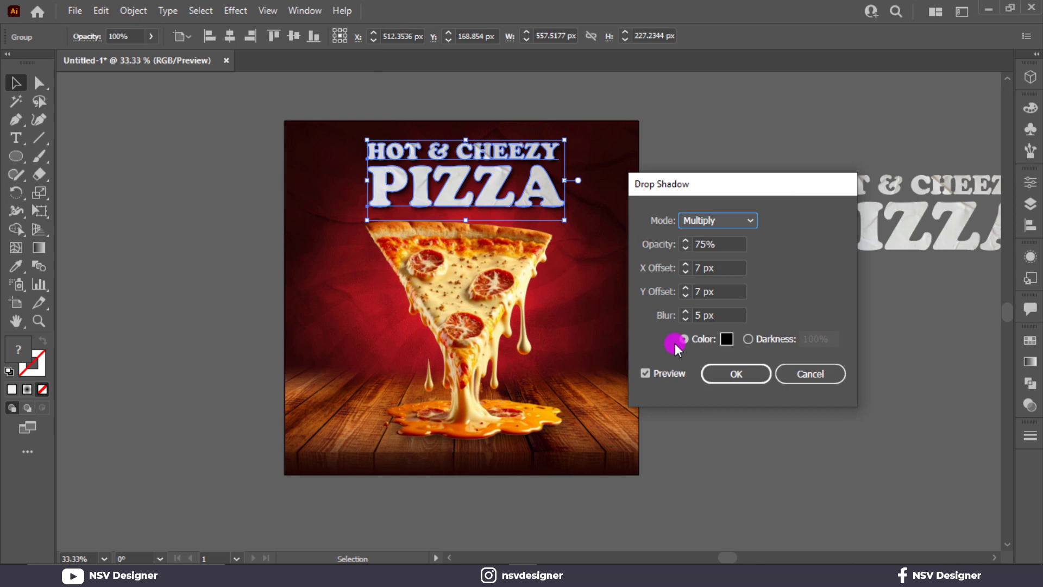
{"action": "left_click", "coordinate": [686, 288]}
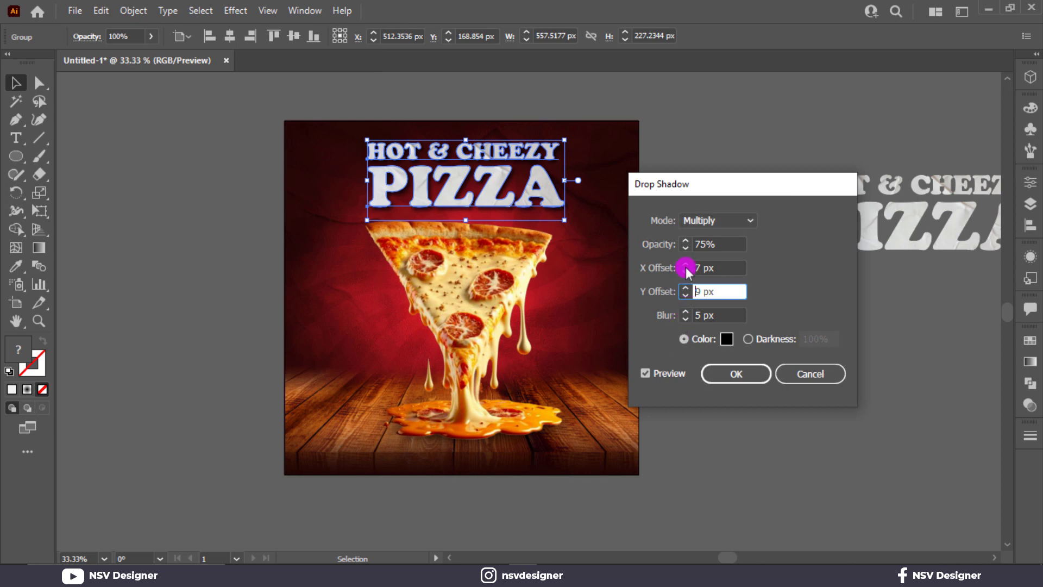
{"action": "left_click", "coordinate": [687, 267]}
{"action": "double_click", "coordinate": [685, 309]}
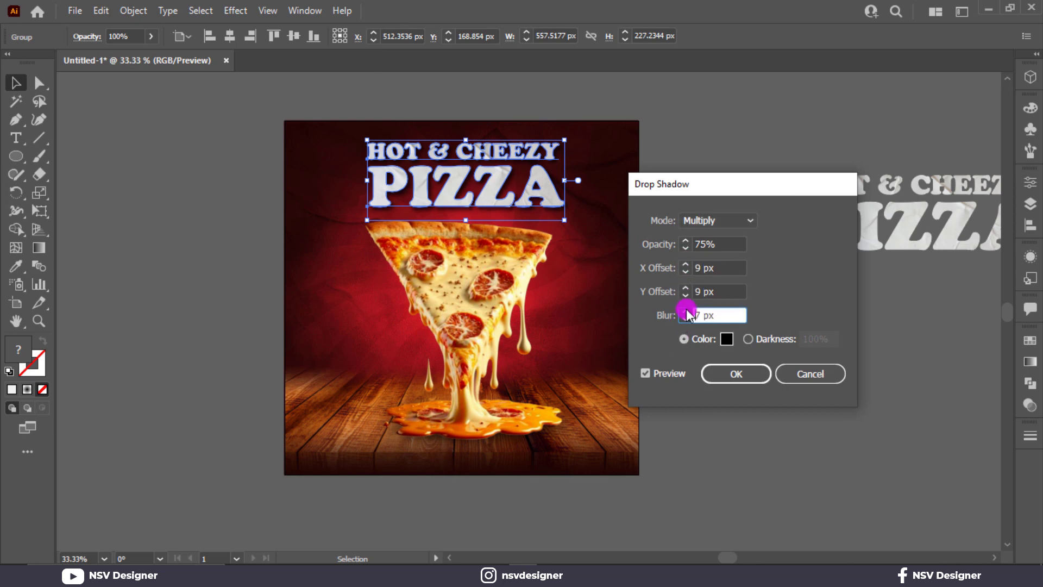
{"action": "left_click", "coordinate": [645, 373]}
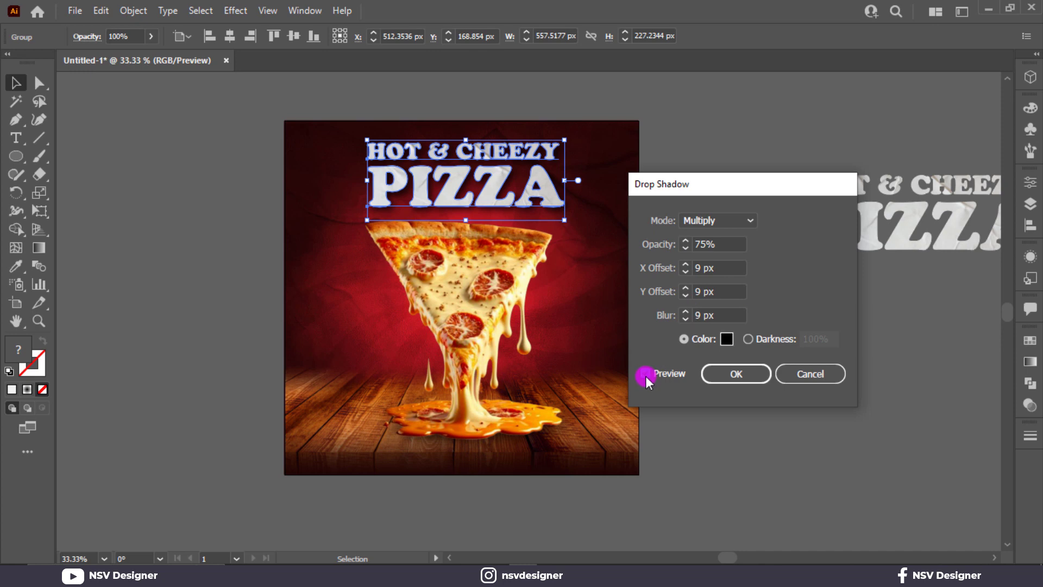
{"action": "left_click", "coordinate": [736, 373]}
Delete the leftover title copy beside the poster and fit the poster in view.
{"action": "left_click_drag", "start_coordinate": [796, 121], "coordinate": [852, 225]}
{"action": "key", "text": "Delete"}
{"action": "key", "text": "ctrl+0"}
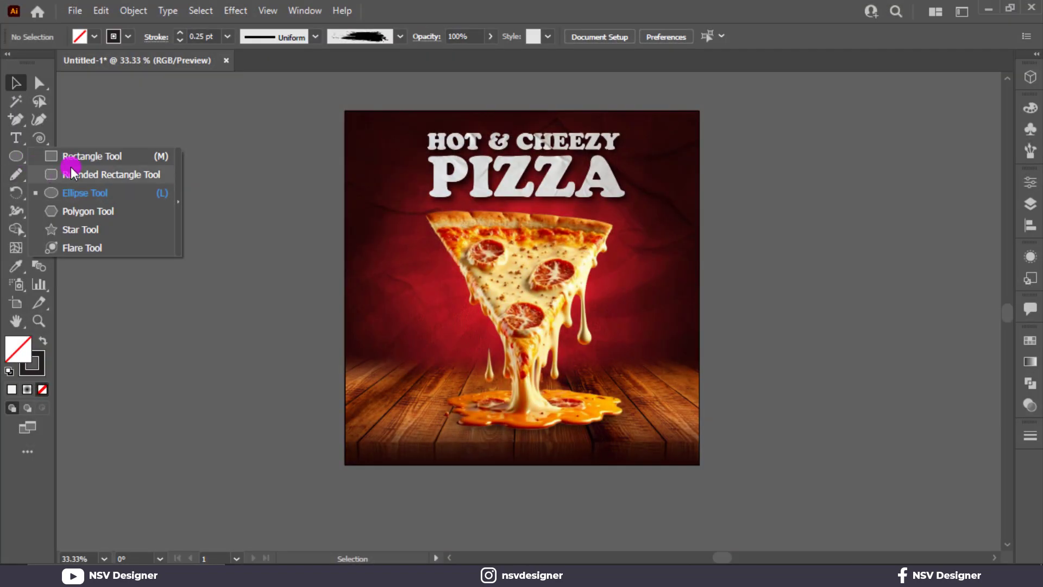
Draw a small rectangle at the poster's lower right.
{"action": "left_click", "coordinate": [74, 158]}
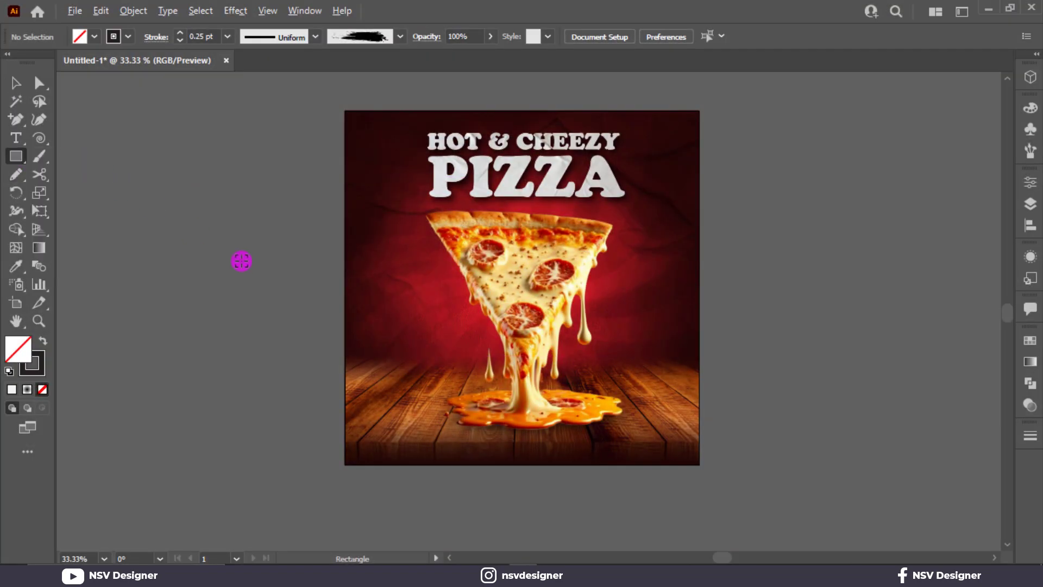
{"action": "scroll", "coordinate": [302, 375], "scroll_direction": "up", "scroll_amount": 1}
{"action": "left_click_drag", "start_coordinate": [527, 435], "coordinate": [436, 391]}
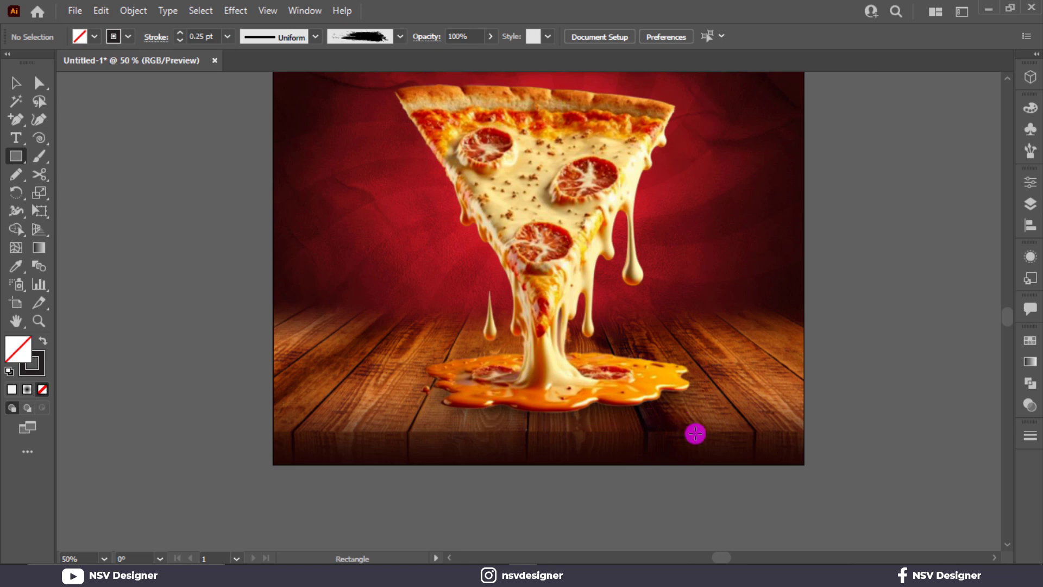
{"action": "left_click_drag", "start_coordinate": [682, 420], "coordinate": [782, 450]}
{"action": "left_click", "coordinate": [15, 84]}
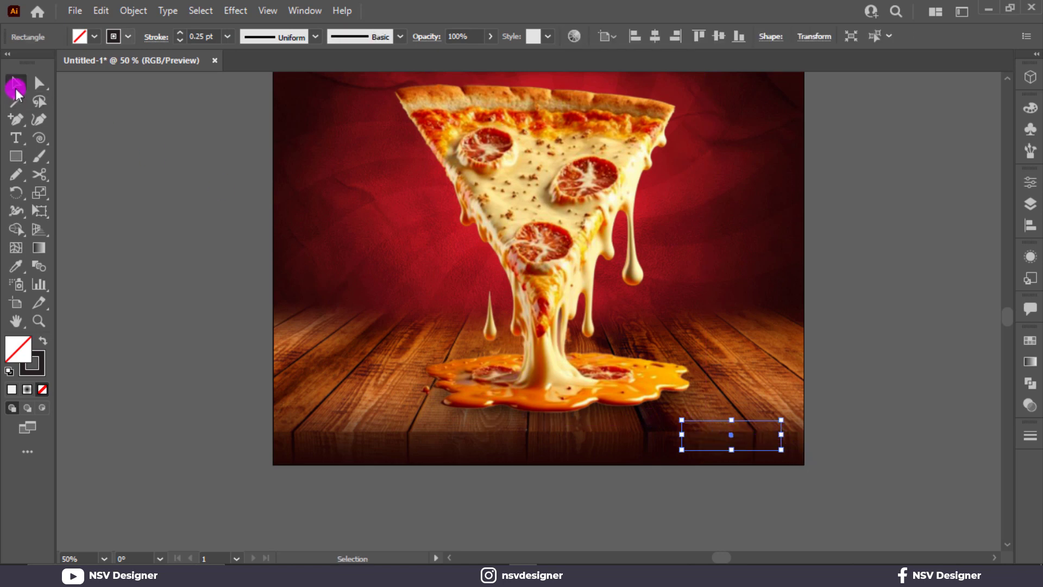
Fill the rectangle yellow, then sample the cheese puddle's orange onto it with the Eyedropper.
{"action": "left_click", "coordinate": [89, 38]}
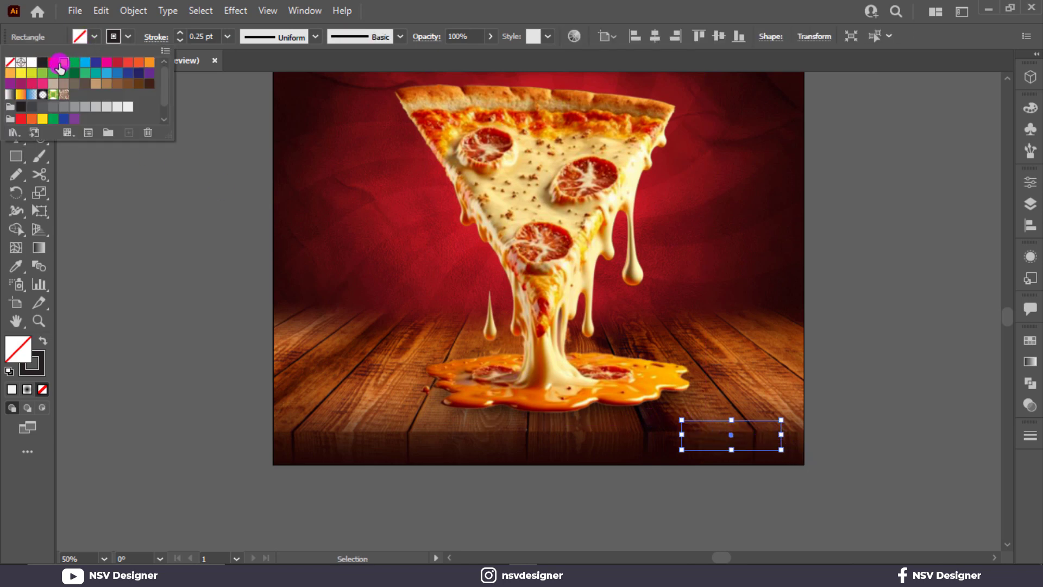
{"action": "left_click", "coordinate": [62, 62]}
{"action": "scroll", "coordinate": [250, 162], "scroll_direction": "up", "scroll_amount": 2}
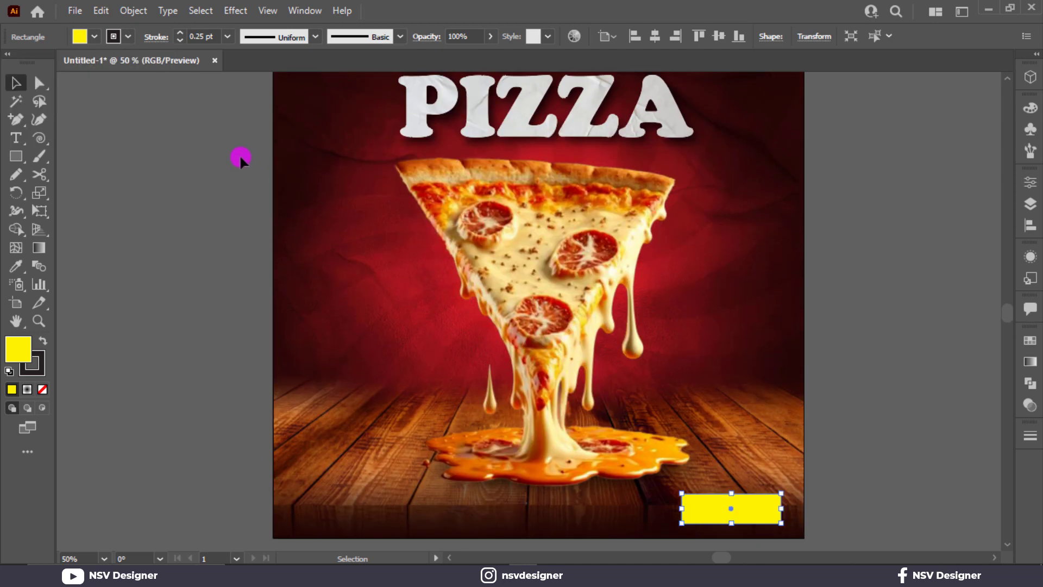
{"action": "scroll", "coordinate": [239, 154], "scroll_direction": "down", "scroll_amount": 1}
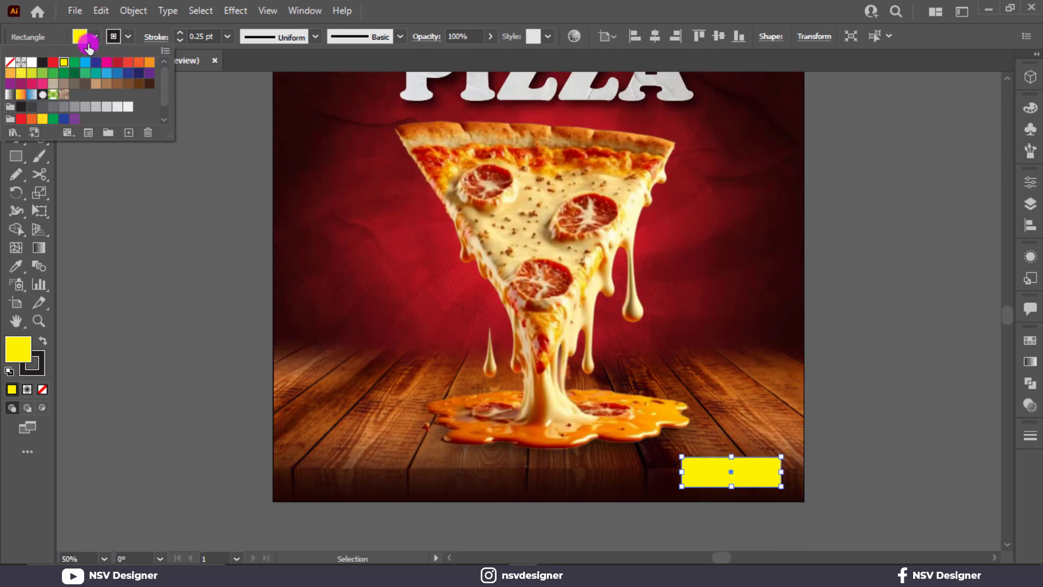
{"action": "key", "text": "i"}
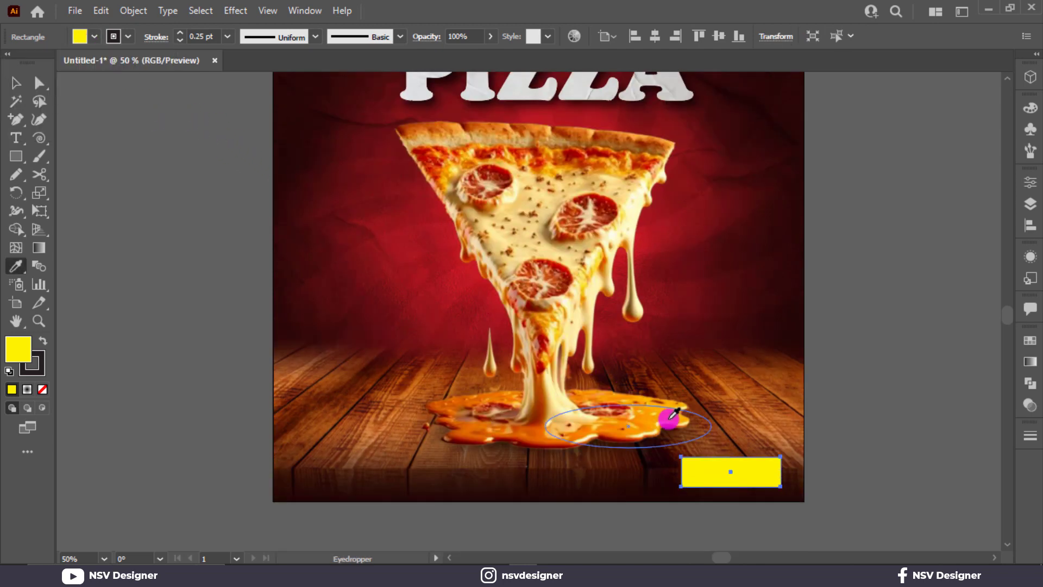
{"action": "left_click", "coordinate": [674, 416]}
Round the rectangle's corners fully into a pill, widen it slightly, and place a new text object.
{"action": "left_click", "coordinate": [12, 80]}
{"action": "left_click", "coordinate": [671, 440]}
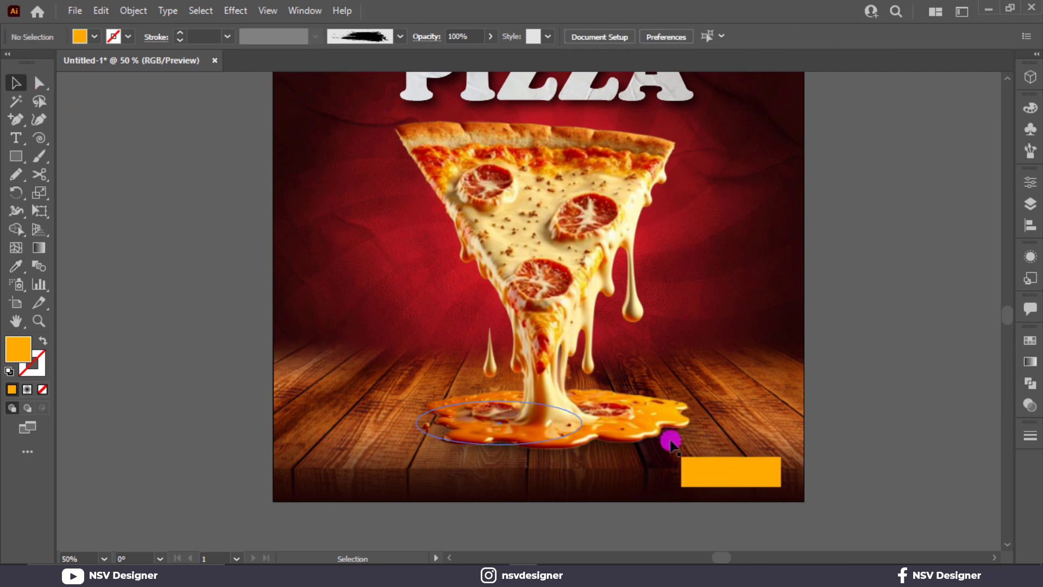
{"action": "left_click", "coordinate": [696, 470]}
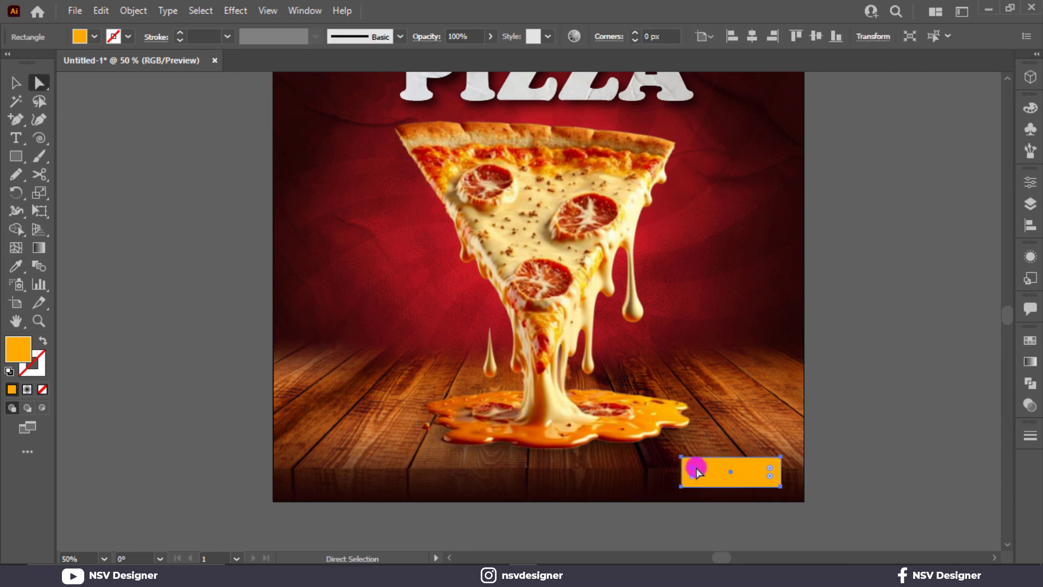
{"action": "left_click_drag", "start_coordinate": [696, 465], "coordinate": [810, 477]}
{"action": "left_click", "coordinate": [811, 451]}
{"action": "left_click", "coordinate": [756, 476]}
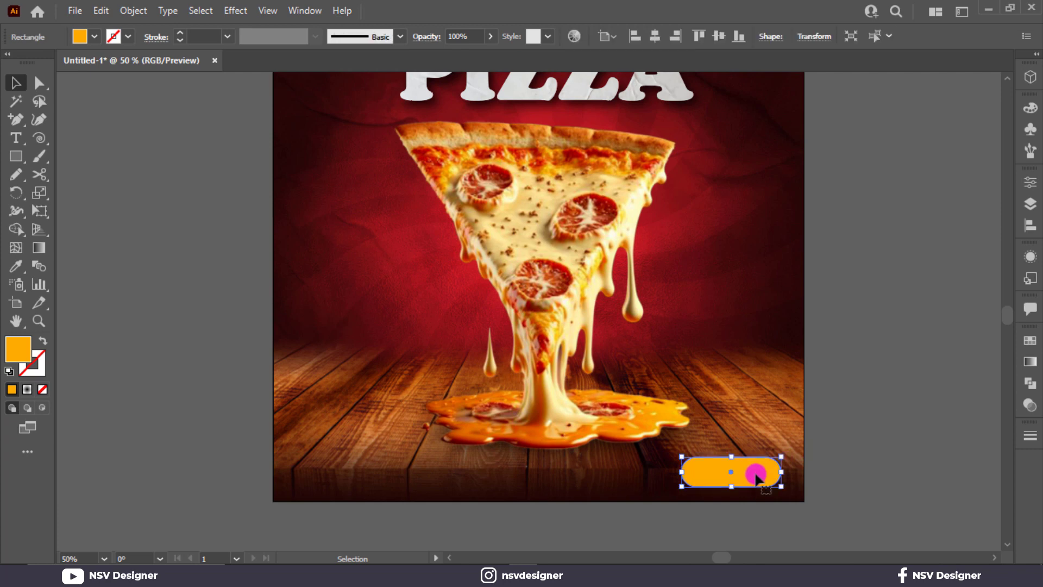
{"action": "left_click_drag", "start_coordinate": [680, 472], "coordinate": [673, 472]}
{"action": "left_click", "coordinate": [812, 445]}
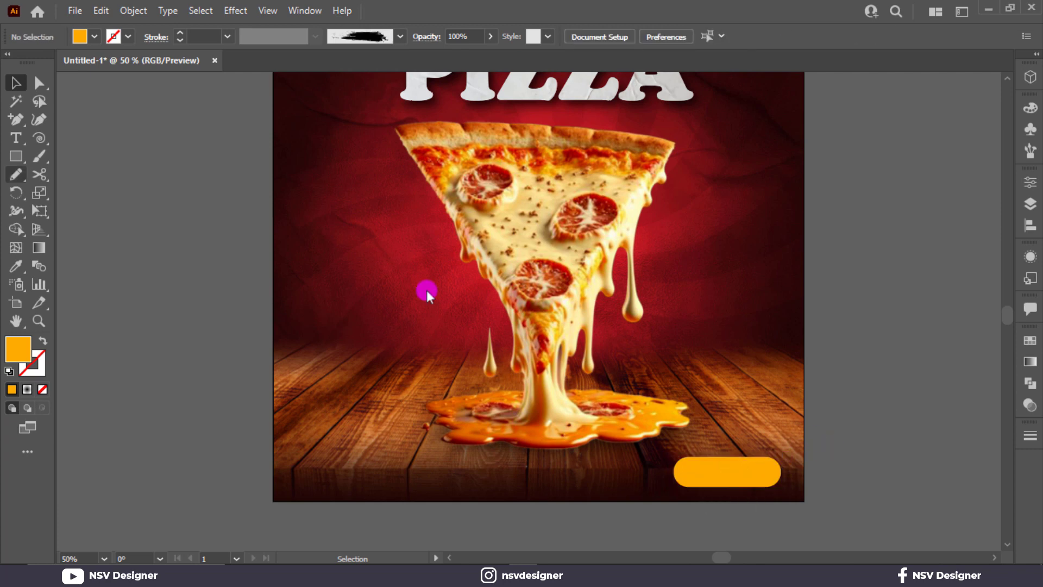
{"action": "left_click", "coordinate": [28, 138]}
{"action": "left_click", "coordinate": [107, 179]}
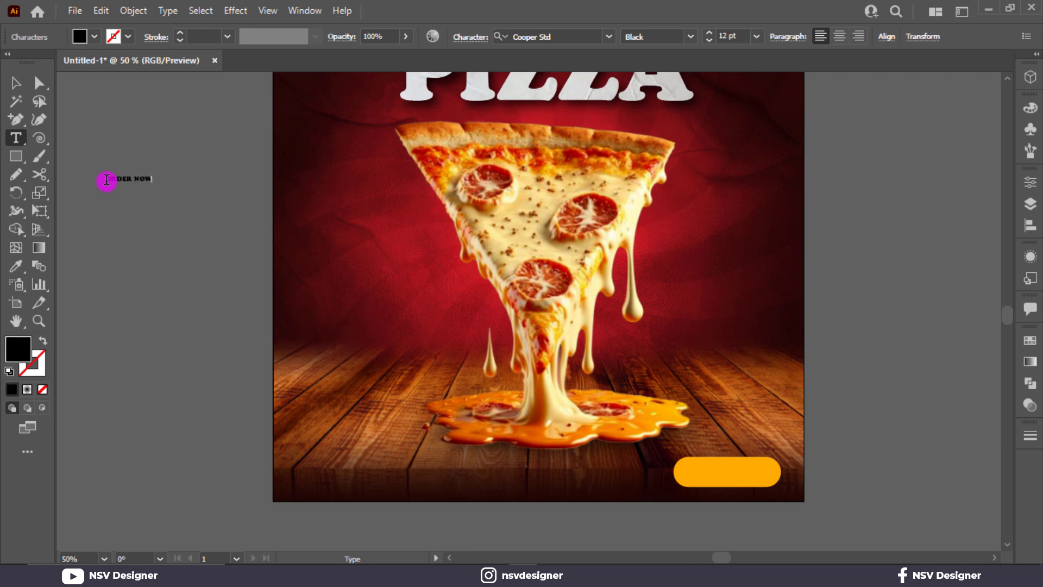
Enlarge the ORDER NOW text and set its font to Montserrat ExtraBold.
{"action": "left_click", "coordinate": [24, 87]}
{"action": "left_click_drag", "start_coordinate": [154, 183], "coordinate": [233, 212]}
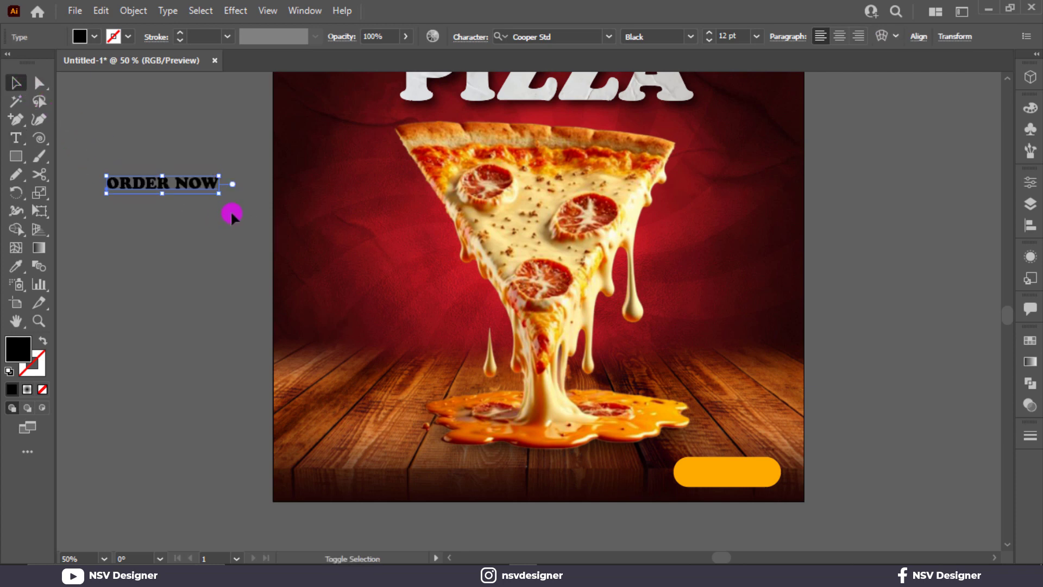
{"action": "left_click", "coordinate": [577, 35]}
{"action": "type", "text": "mo"}
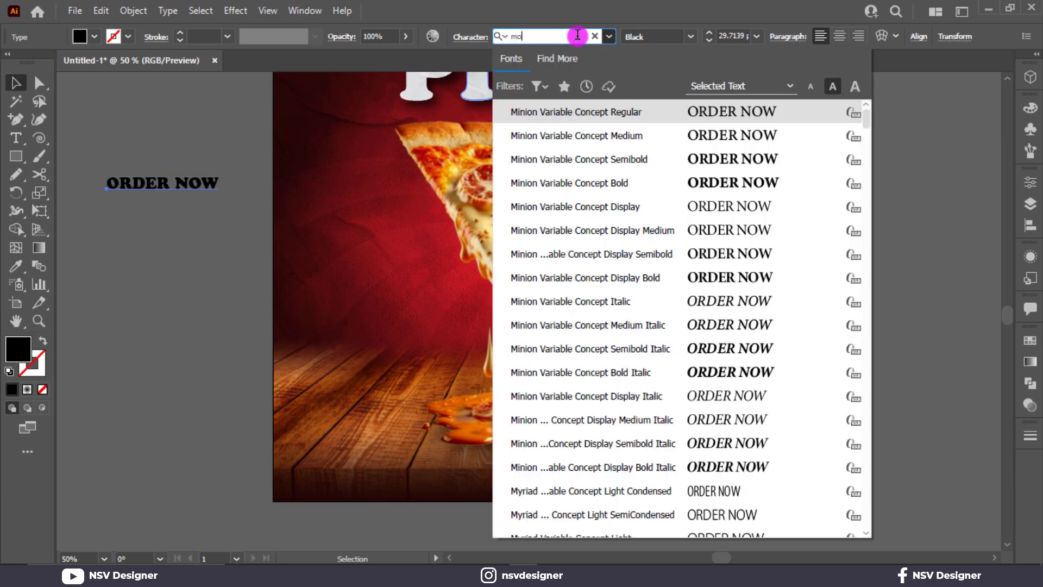
{"action": "type", "text": "nt"}
{"action": "scroll", "coordinate": [778, 451], "scroll_direction": "down", "scroll_amount": 6}
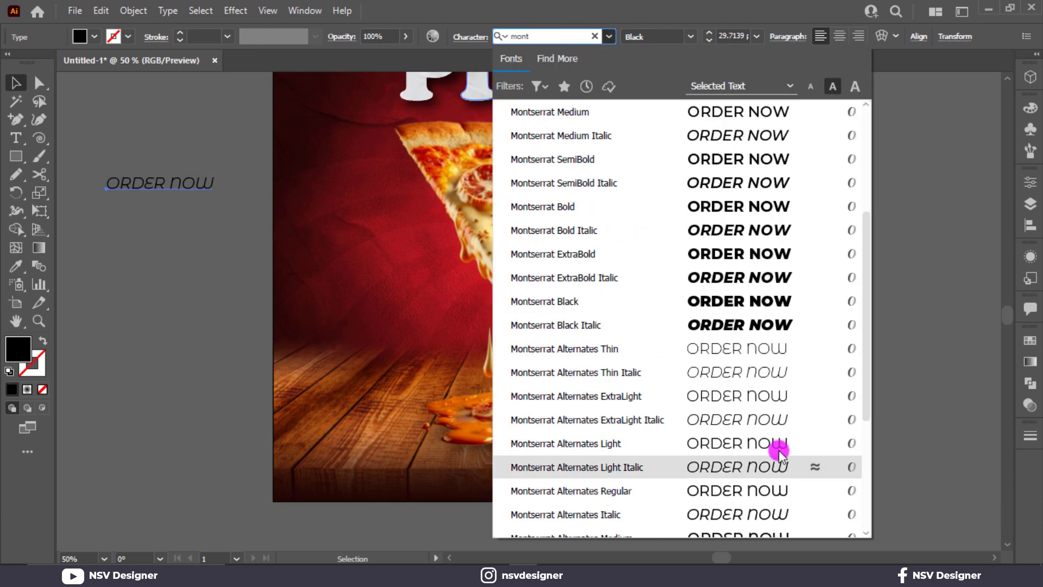
{"action": "left_click", "coordinate": [736, 281]}
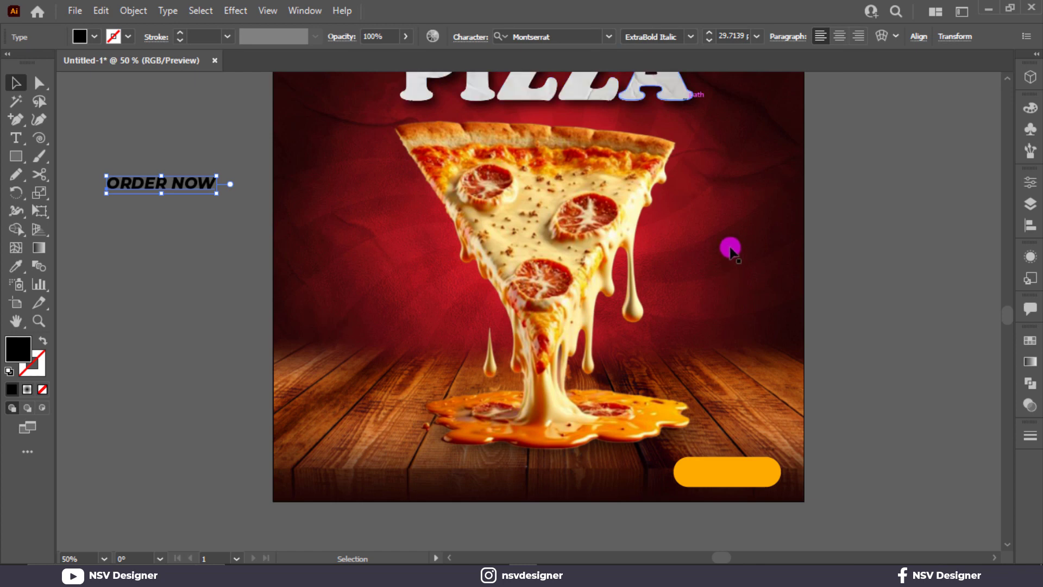
{"action": "left_click", "coordinate": [691, 36]}
{"action": "left_click", "coordinate": [662, 288]}
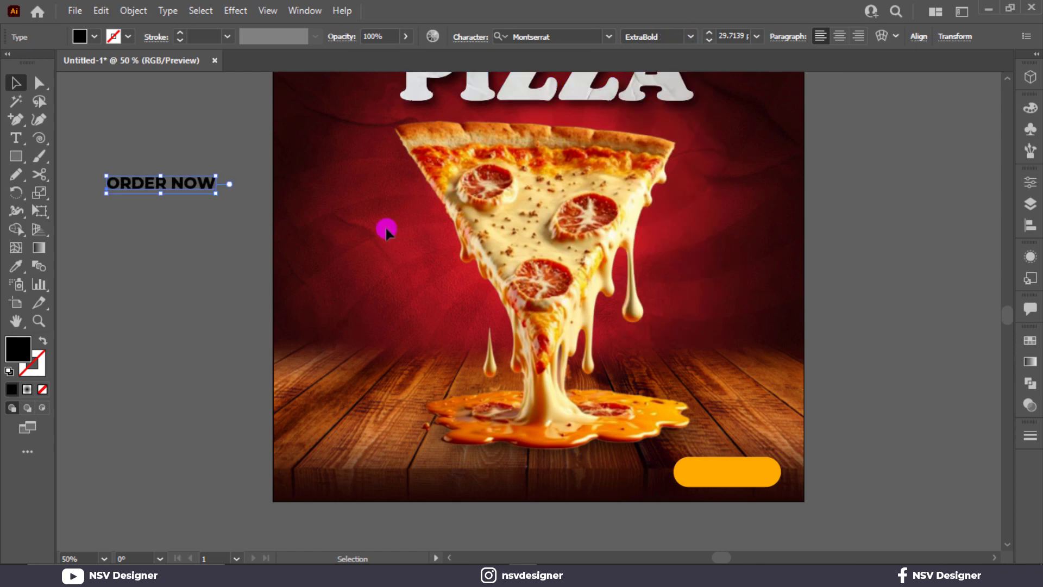
Scale ORDER NOW up and centre it on the orange pill button.
{"action": "left_click_drag", "start_coordinate": [218, 197], "coordinate": [775, 487]}
{"action": "scroll", "coordinate": [775, 487], "scroll_direction": "up", "scroll_amount": 3}
{"action": "left_click_drag", "start_coordinate": [699, 458], "coordinate": [697, 454]}
{"action": "scroll", "coordinate": [600, 482], "scroll_direction": "down", "scroll_amount": 3}
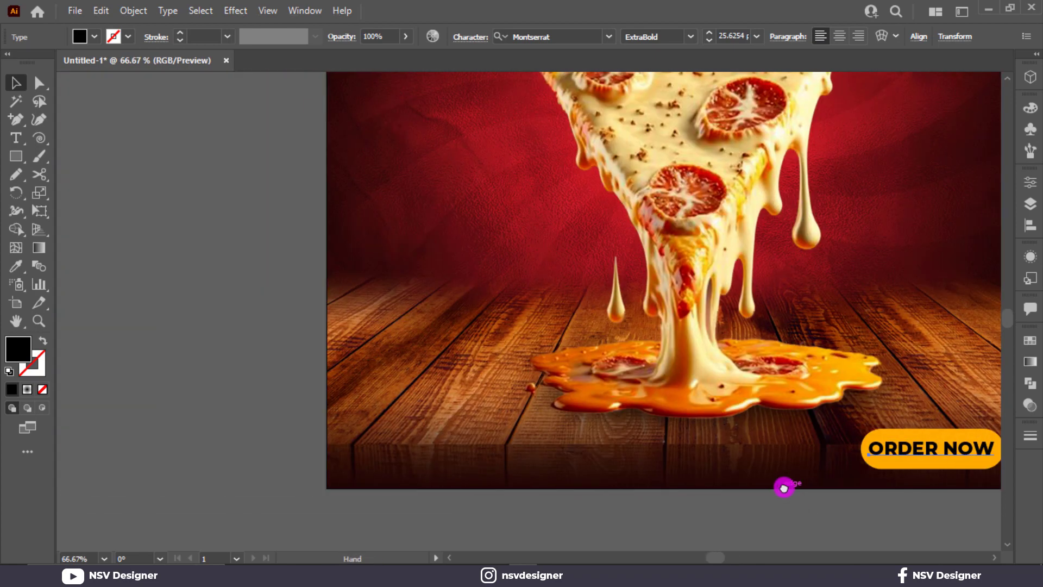
Copy ORDER NOW to the poster's bottom-left and retype it as Contact Us.
{"action": "left_click_drag", "start_coordinate": [878, 444], "coordinate": [379, 454]}
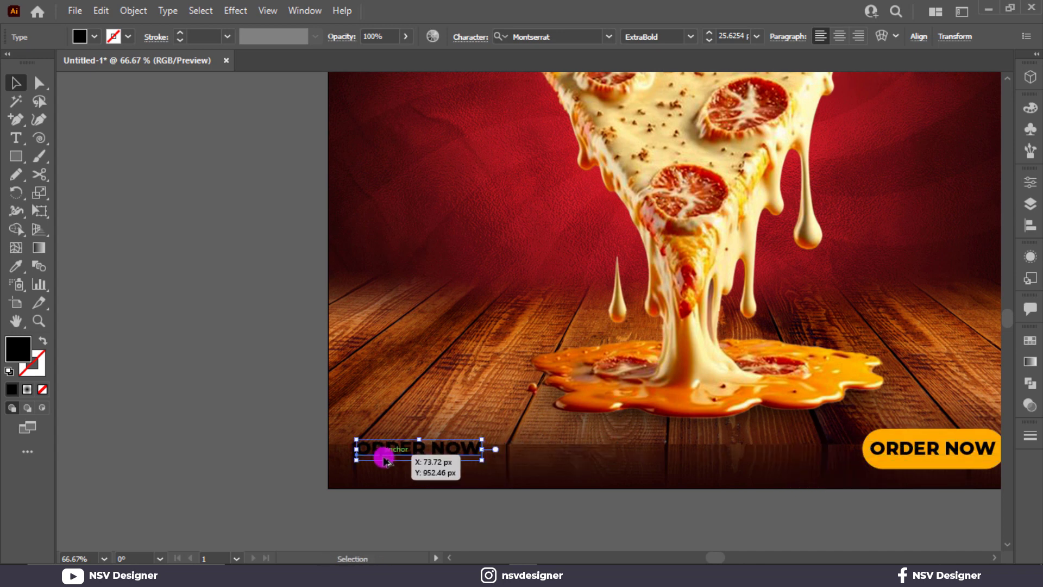
{"action": "double_click", "coordinate": [416, 452]}
{"action": "key", "text": "ctrl+a"}
{"action": "type", "text": "C"}
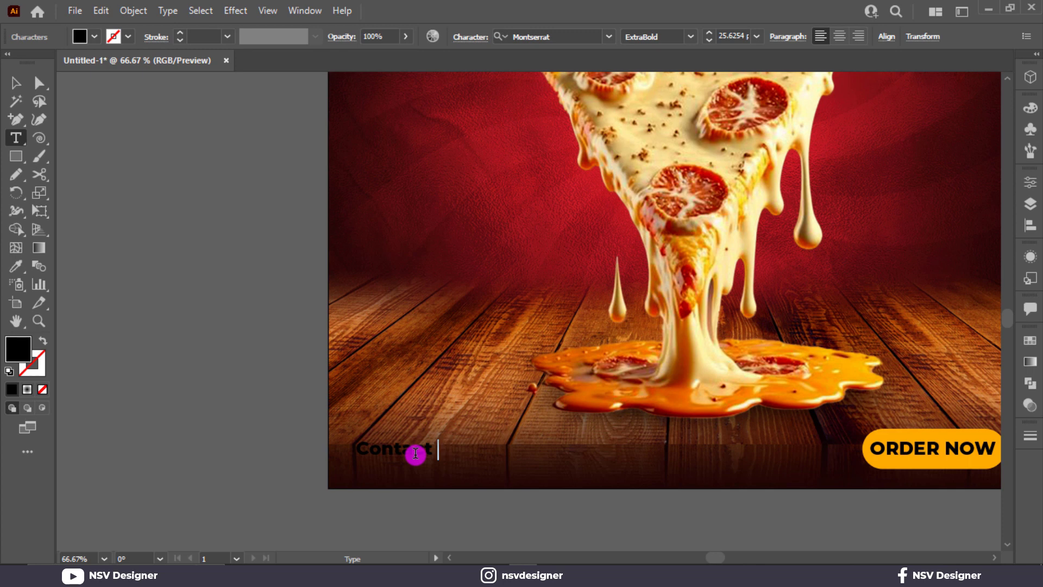
{"action": "double_click", "coordinate": [8, 101]}
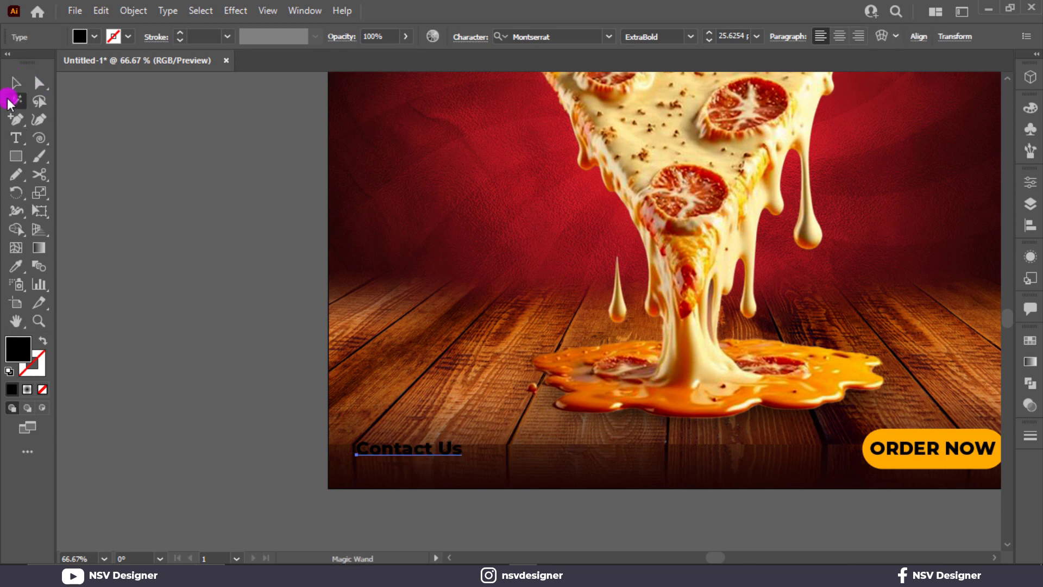
Set Contact Us to Medium weight, nudge it up, and eyedrop the button's orange.
{"action": "left_click", "coordinate": [16, 83]}
{"action": "left_click", "coordinate": [681, 38]}
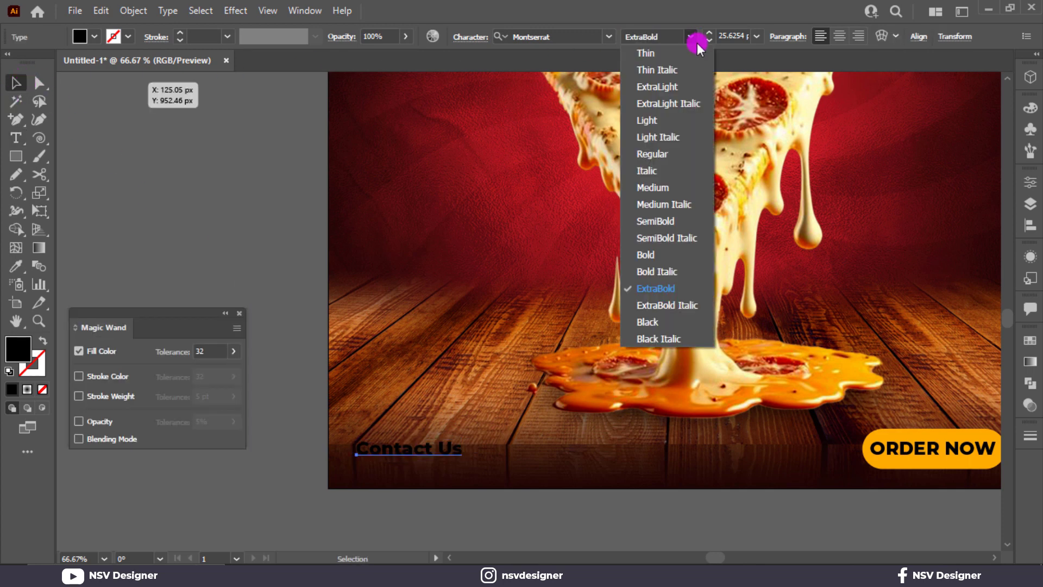
{"action": "left_click", "coordinate": [697, 184]}
{"action": "left_click", "coordinate": [243, 305]}
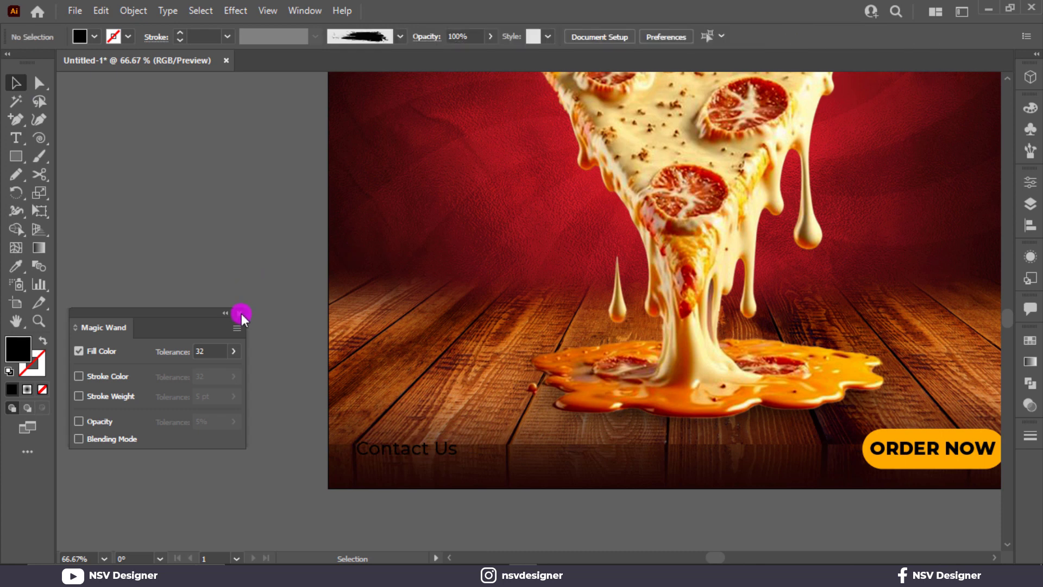
{"action": "left_click", "coordinate": [241, 314]}
{"action": "left_click_drag", "start_coordinate": [400, 447], "coordinate": [398, 440]}
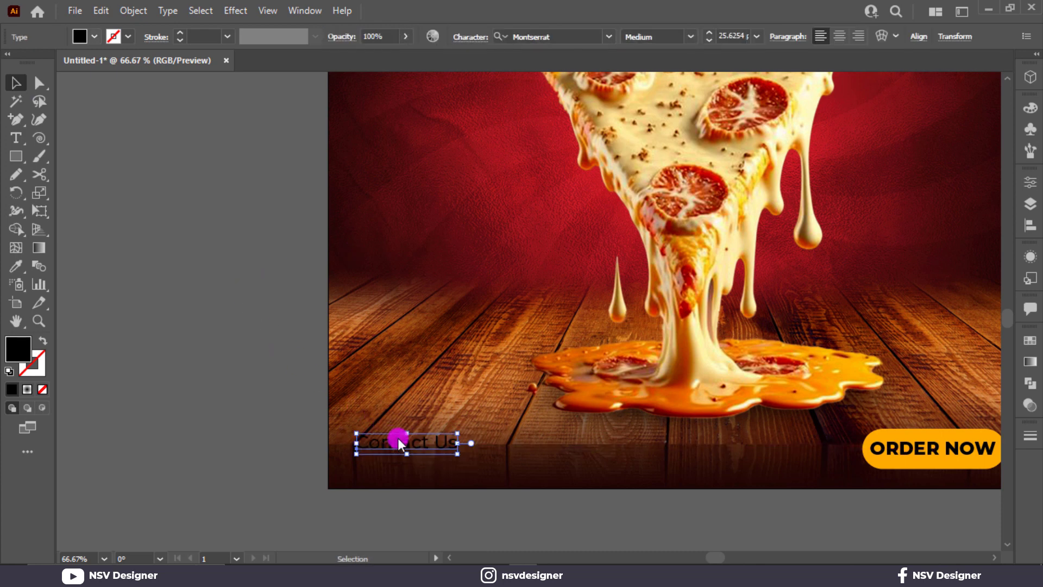
{"action": "key", "text": "i"}
{"action": "left_click", "coordinate": [894, 434]}
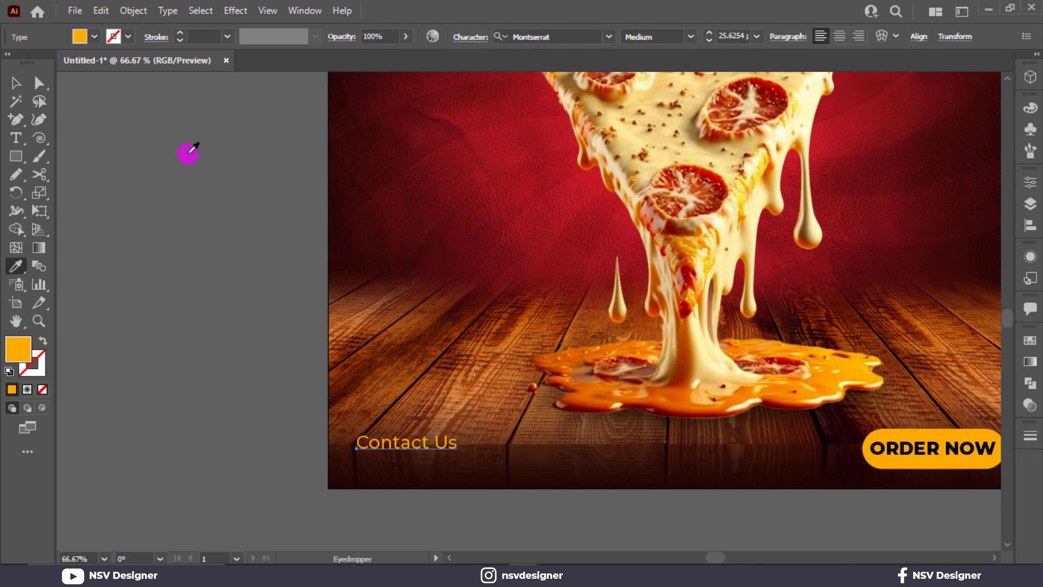
{"action": "left_click", "coordinate": [16, 84]}
Duplicate it below, enter the phone number in Black weight, and group both lines.
{"action": "left_click_drag", "start_coordinate": [440, 448], "coordinate": [441, 468]}
{"action": "triple_click", "coordinate": [440, 462]}
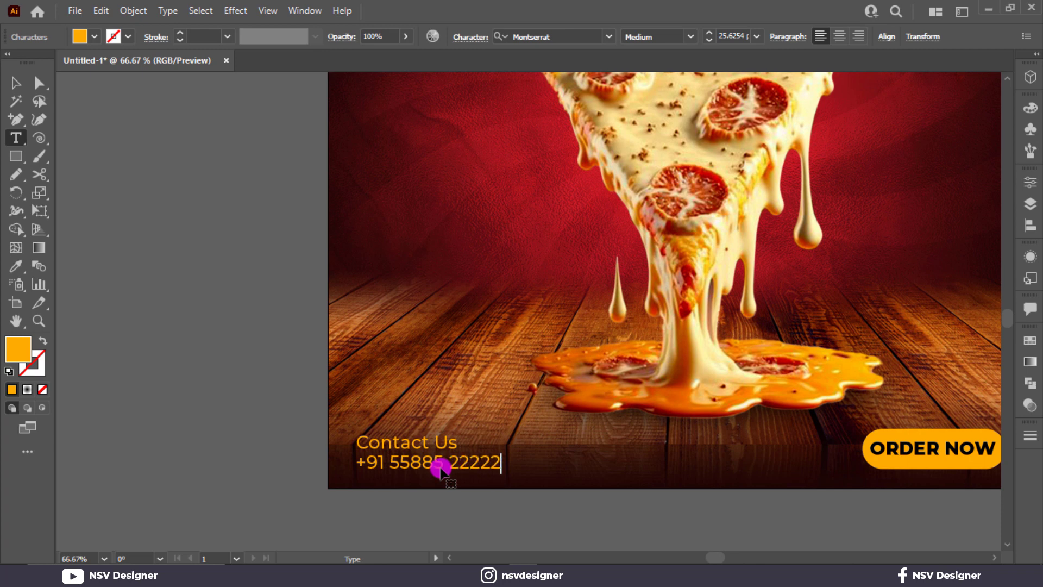
{"action": "key", "text": "Escape"}
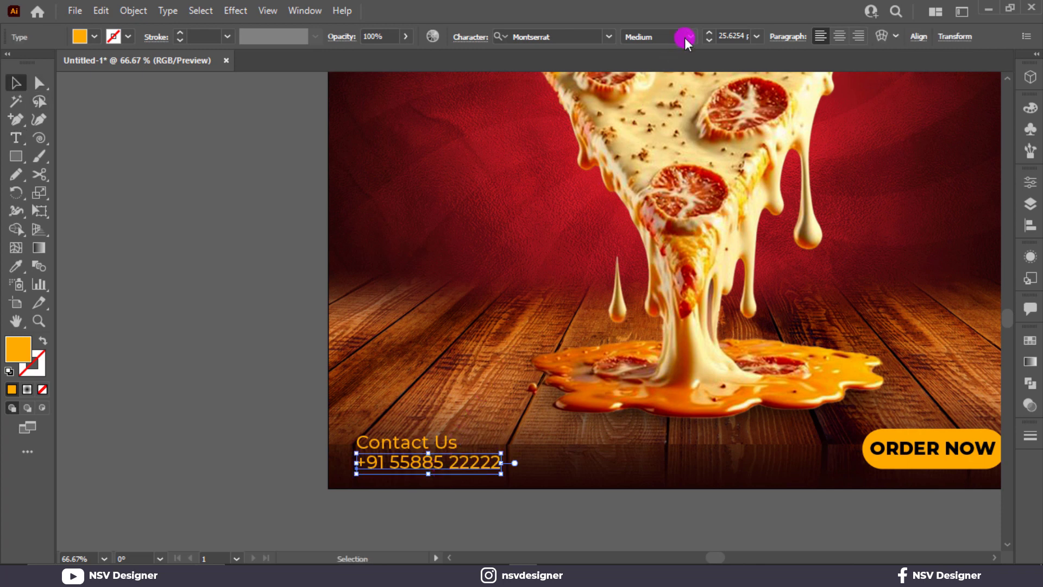
{"action": "left_click", "coordinate": [687, 37]}
{"action": "left_click", "coordinate": [676, 327]}
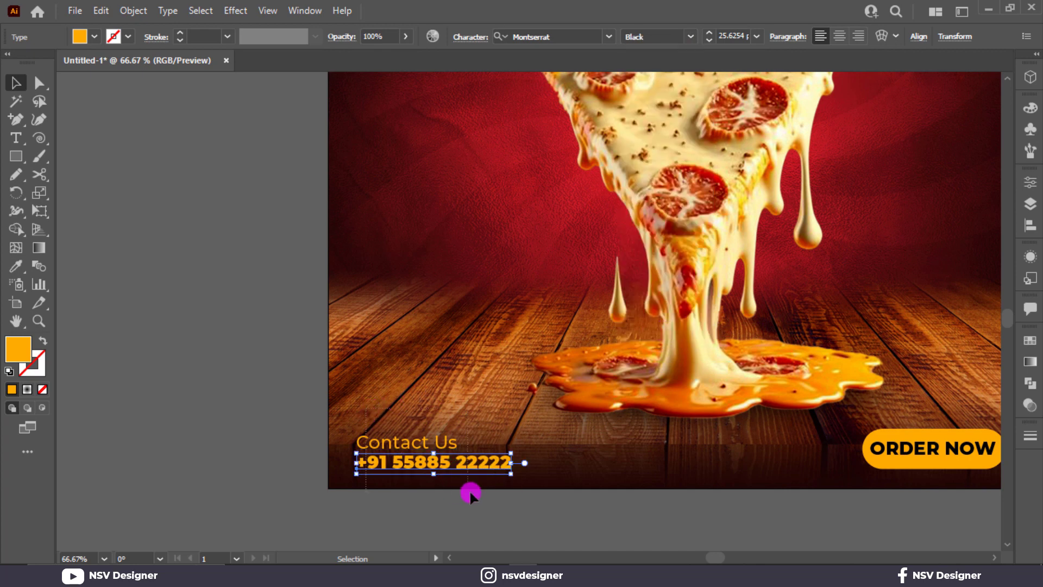
{"action": "left_click_drag", "start_coordinate": [469, 490], "coordinate": [517, 477]}
{"action": "key", "text": "ctrl+g"}
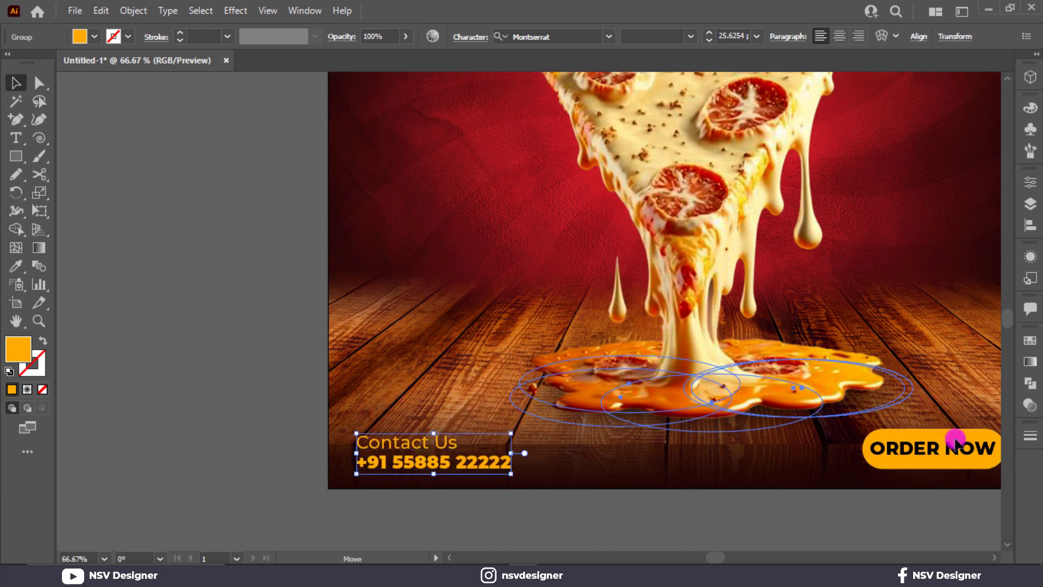
Reshape the ORDER NOW button shorter with square corners.
{"action": "left_click_drag", "start_coordinate": [955, 441], "coordinate": [948, 450]}
{"action": "key", "text": "ctrl+z"}
{"action": "left_click", "coordinate": [910, 510]}
{"action": "left_click_drag", "start_coordinate": [917, 493], "coordinate": [757, 491]}
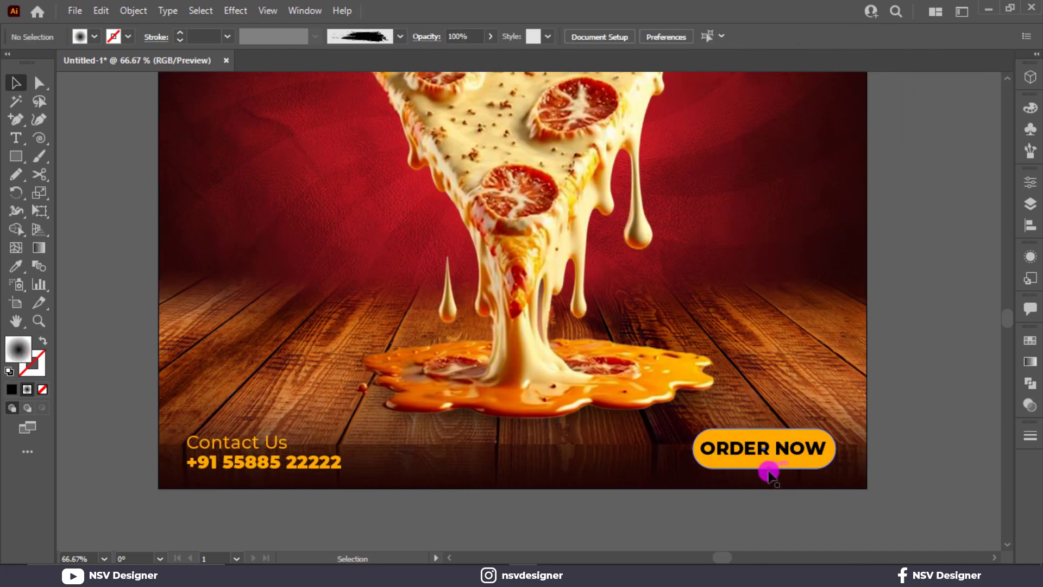
{"action": "left_click", "coordinate": [800, 450]}
{"action": "left_click_drag", "start_coordinate": [814, 450], "coordinate": [924, 439]}
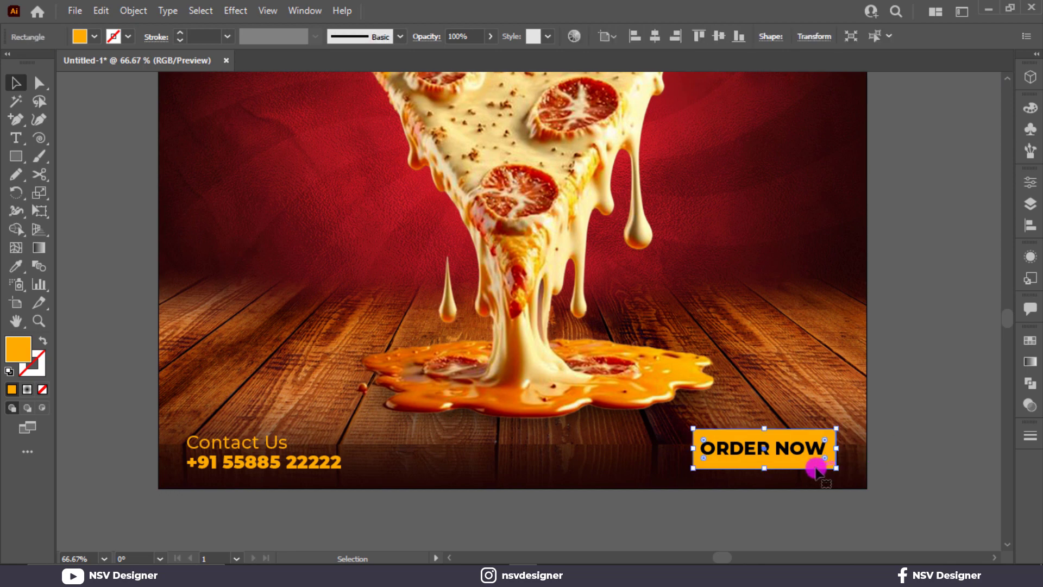
{"action": "left_click_drag", "start_coordinate": [764, 467], "coordinate": [761, 464]}
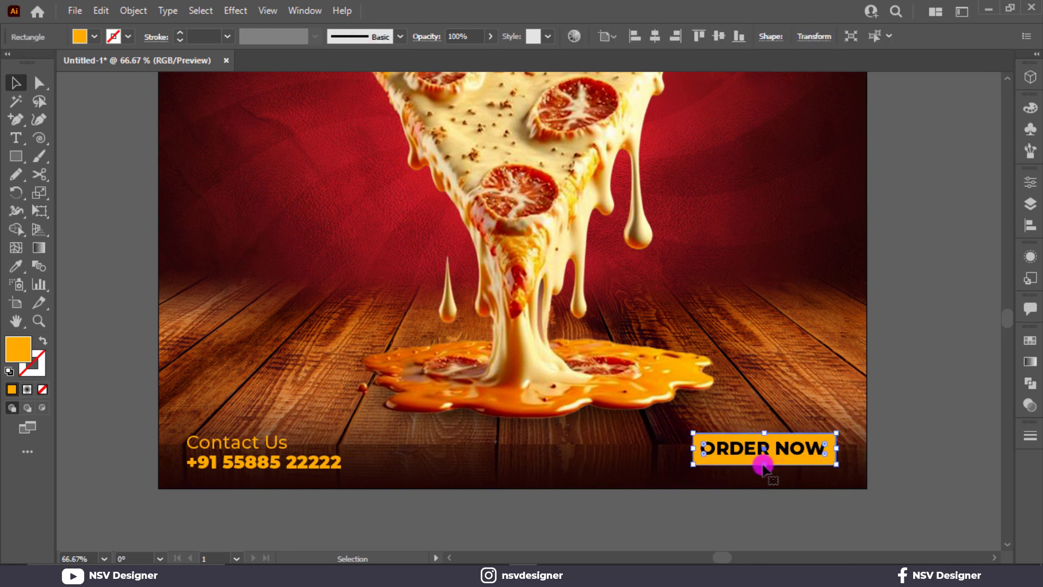
{"action": "scroll", "coordinate": [761, 463], "scroll_direction": "up", "scroll_amount": 3}
Nudge the ORDER NOW text within the button and round the button back into a pill.
{"action": "left_click", "coordinate": [649, 450]}
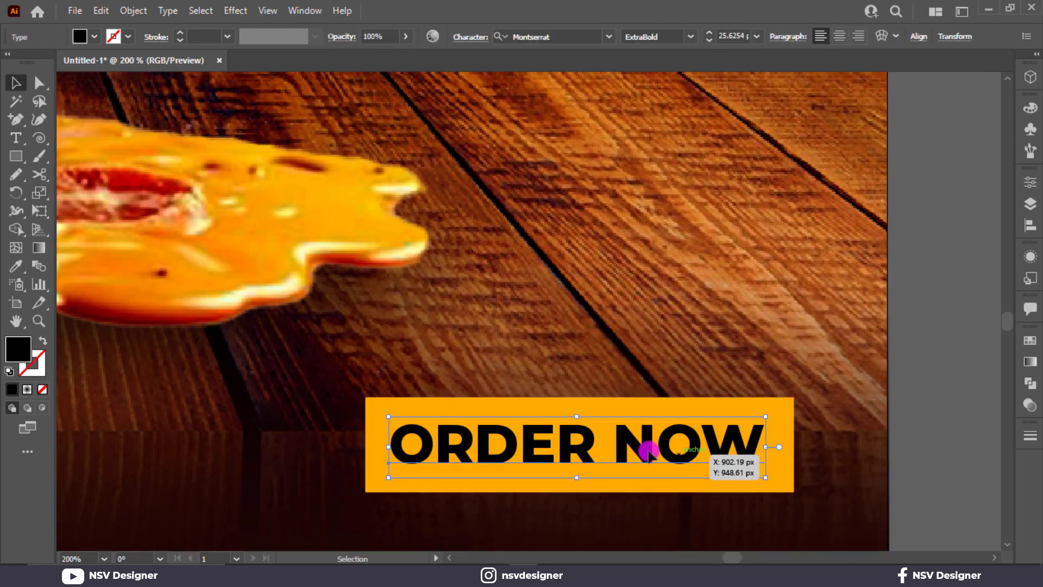
{"action": "left_click_drag", "start_coordinate": [649, 454], "coordinate": [649, 454]}
{"action": "left_click", "coordinate": [767, 475], "text": "shift"}
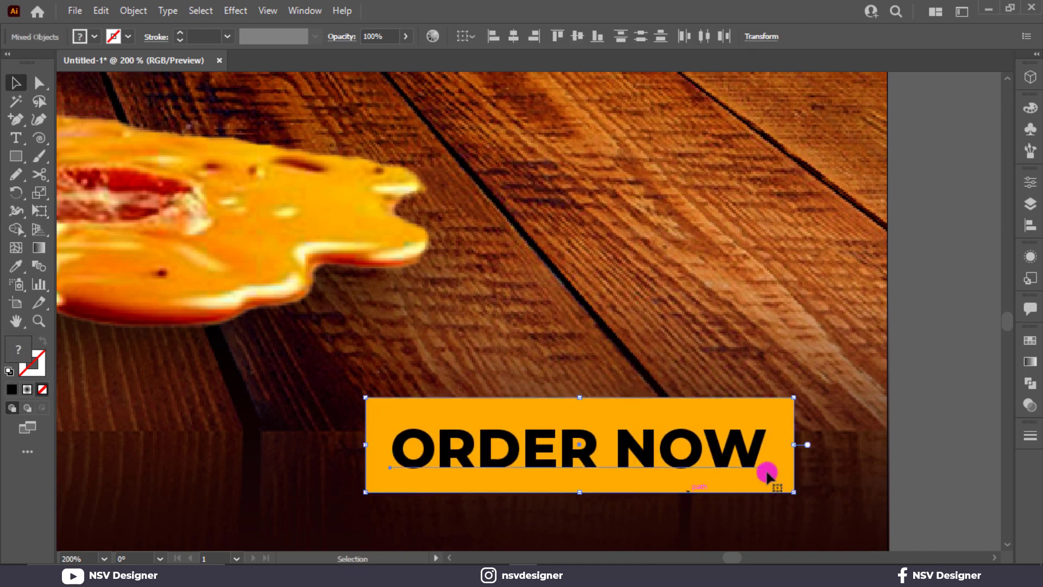
{"action": "left_click", "coordinate": [899, 334]}
{"action": "key", "text": "a"}
{"action": "left_click", "coordinate": [744, 414]}
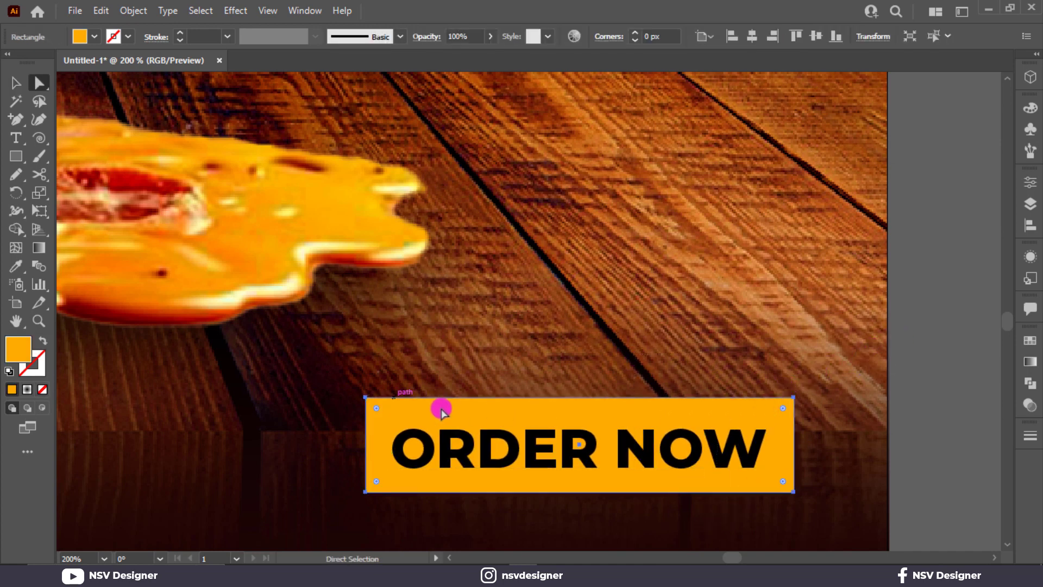
{"action": "left_click_drag", "start_coordinate": [376, 408], "coordinate": [638, 495]}
{"action": "key", "text": "v"}
Group the ORDER NOW text with its pill and vertically centre-align it with Contact Us.
{"action": "left_click_drag", "start_coordinate": [681, 365], "coordinate": [783, 494]}
{"action": "key", "text": "ctrl+g"}
{"action": "key", "text": "ctrl+0"}
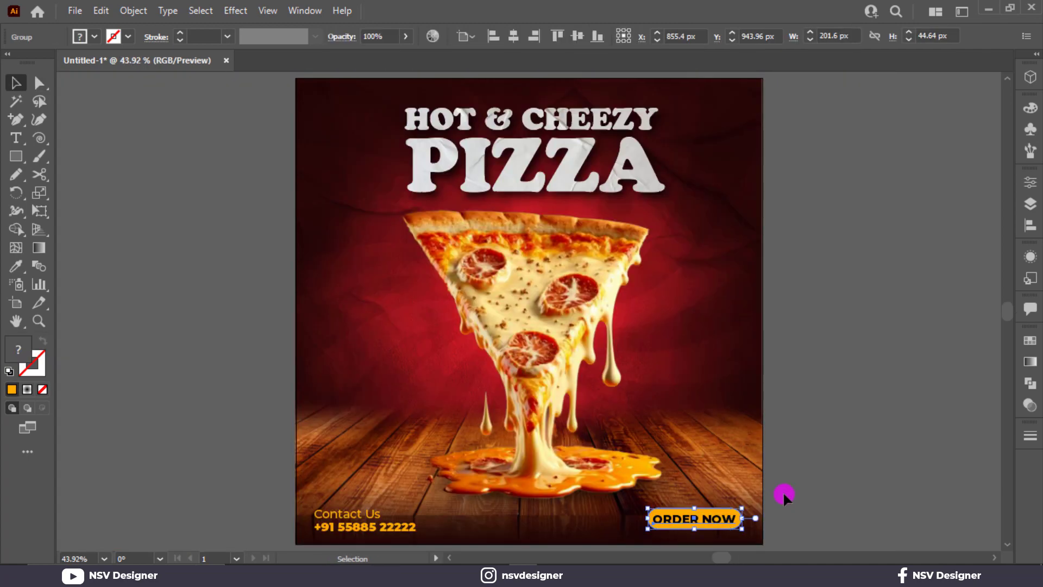
{"action": "left_click", "coordinate": [342, 533], "text": "shift"}
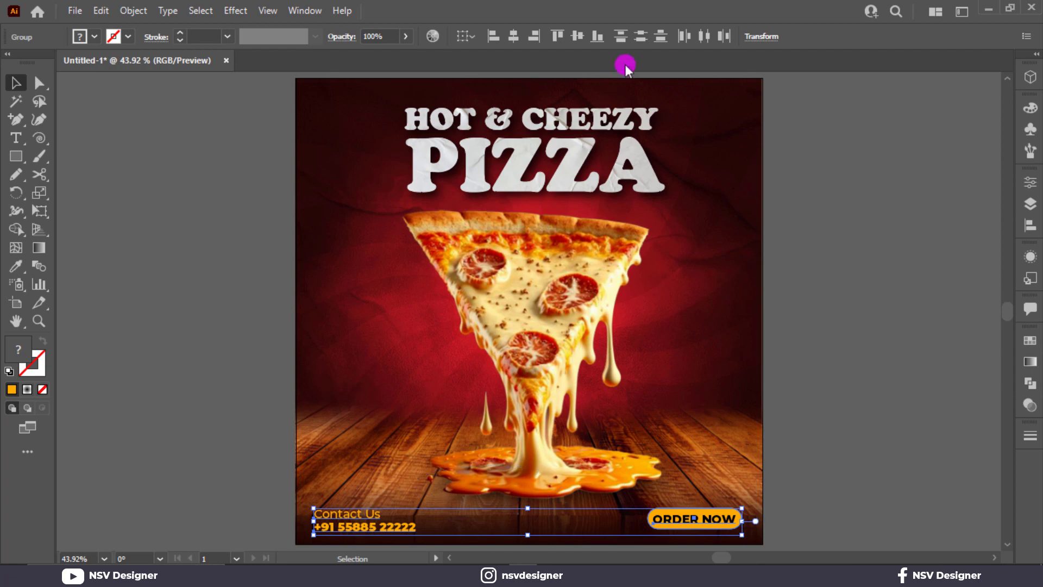
{"action": "left_click", "coordinate": [579, 38]}
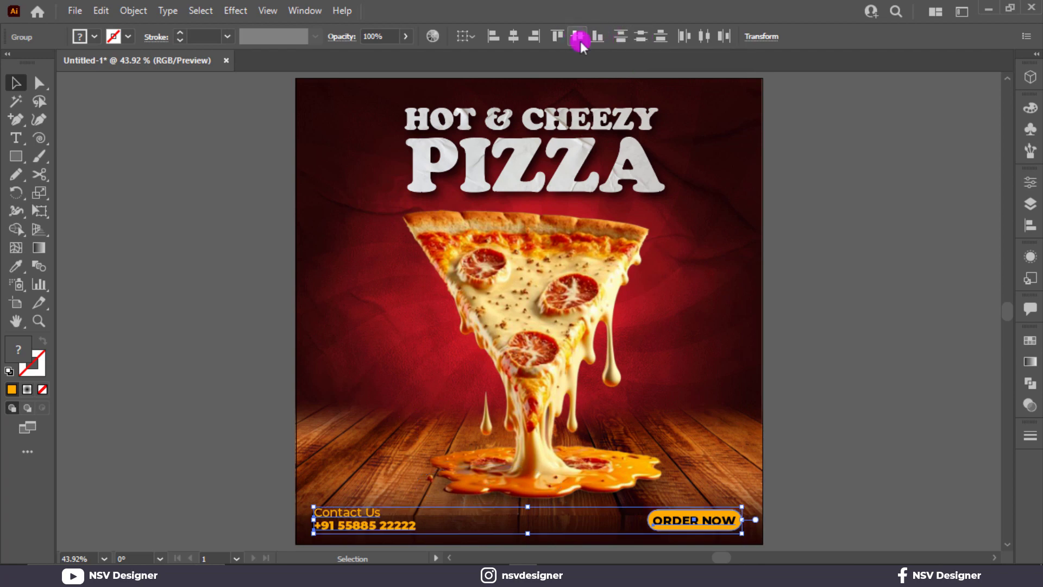
{"action": "left_click", "coordinate": [861, 404]}
Ungroup the ORDER NOW text from its orange pill.
{"action": "scroll", "coordinate": [722, 508], "scroll_direction": "up", "scroll_amount": 4}
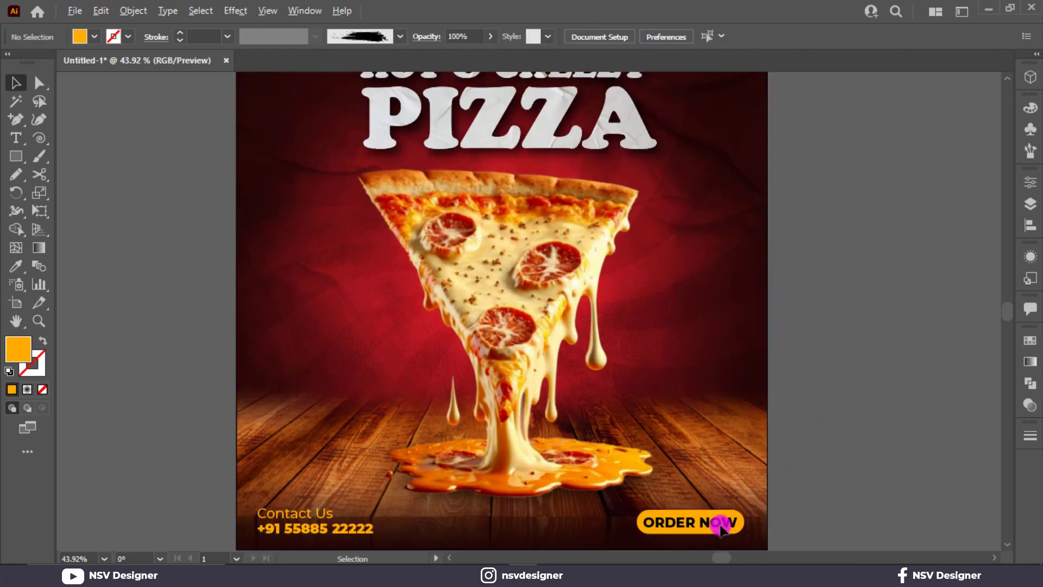
{"action": "left_click", "coordinate": [714, 531]}
{"action": "scroll", "coordinate": [701, 510], "scroll_direction": "down", "scroll_amount": 3}
{"action": "right_click", "coordinate": [700, 466]}
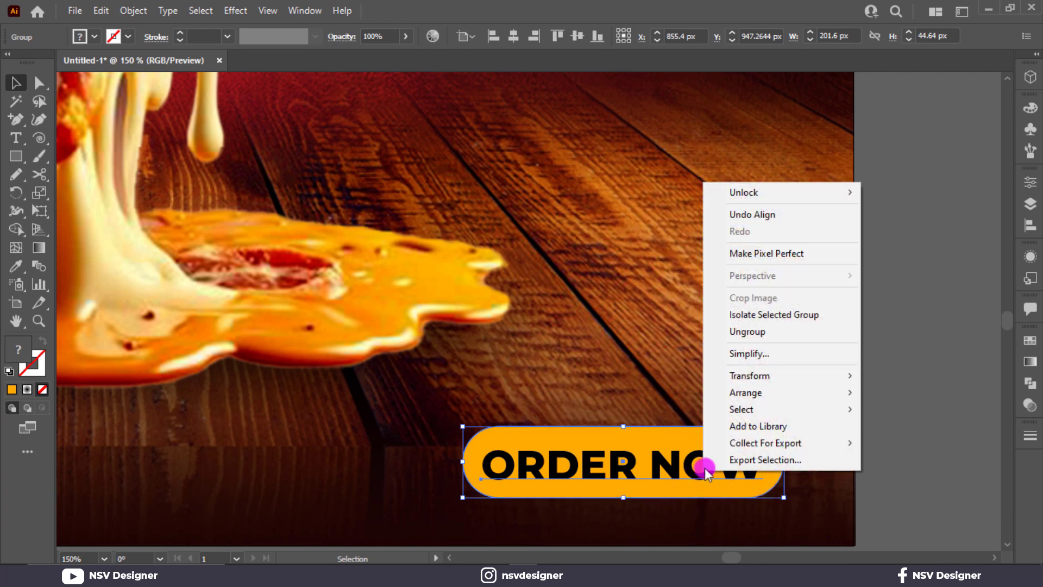
{"action": "left_click", "coordinate": [785, 330]}
{"action": "left_click", "coordinate": [830, 443]}
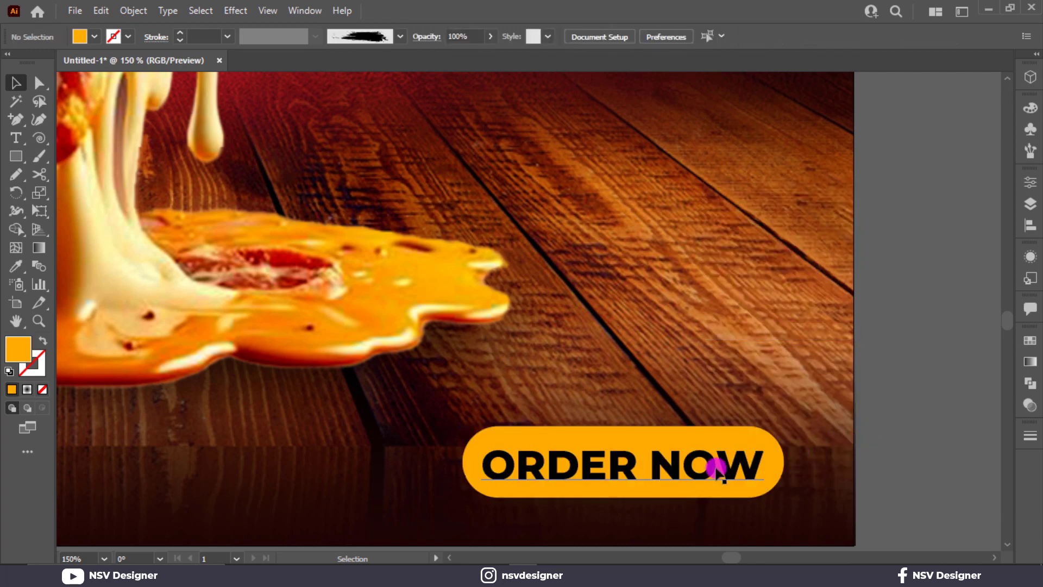
Shrink the ORDER NOW text to about 22.4 pt, fill it dark grey, and centre it on the pill.
{"action": "left_click", "coordinate": [740, 456]}
{"action": "left_click_drag", "start_coordinate": [756, 445], "coordinate": [745, 446]}
{"action": "left_click", "coordinate": [873, 412]}
{"action": "left_click", "coordinate": [721, 458]}
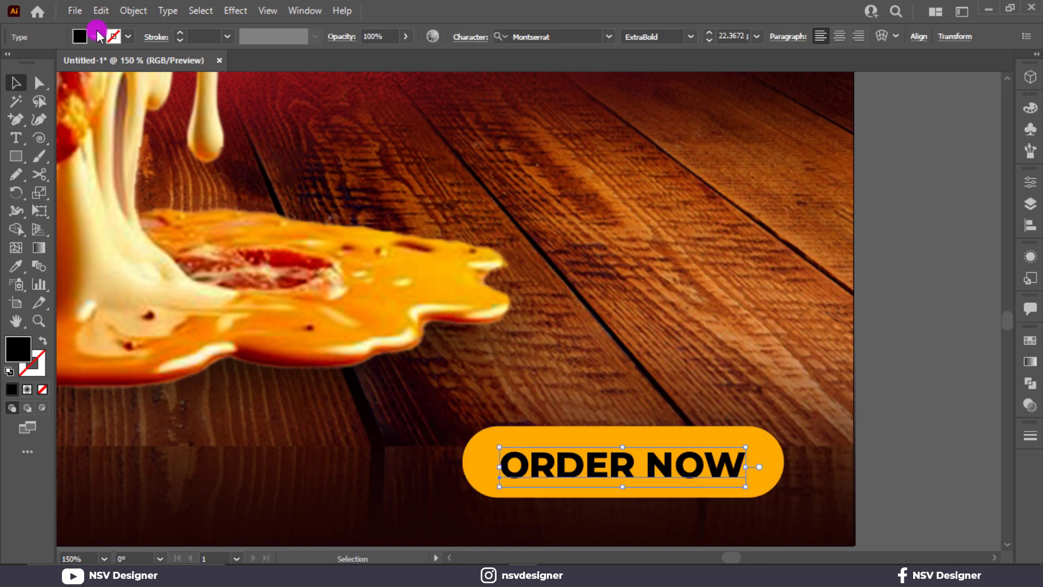
{"action": "left_click", "coordinate": [98, 37]}
{"action": "left_click", "coordinate": [23, 112]}
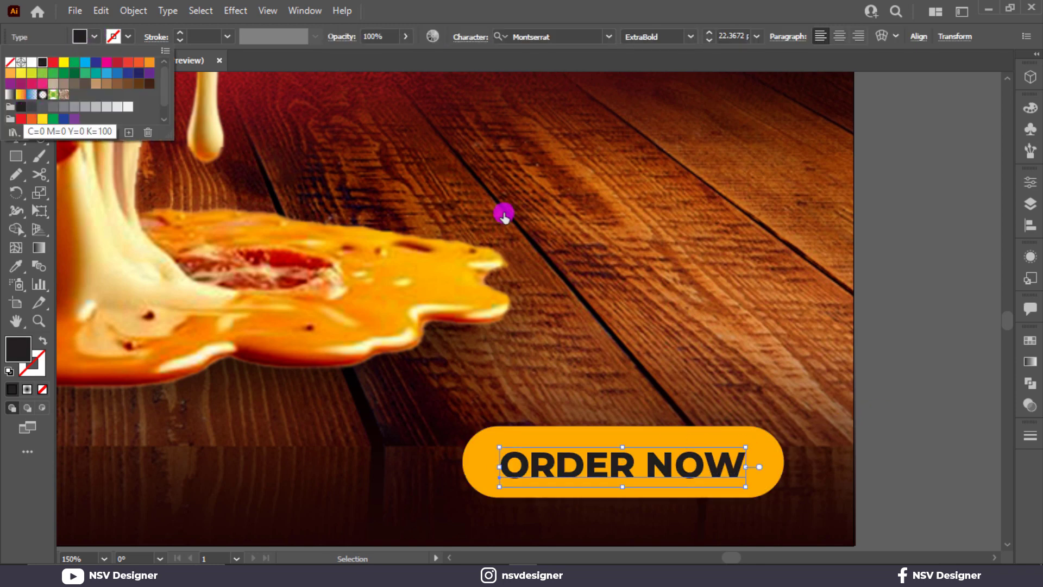
{"action": "left_click_drag", "start_coordinate": [658, 459], "coordinate": [664, 461]}
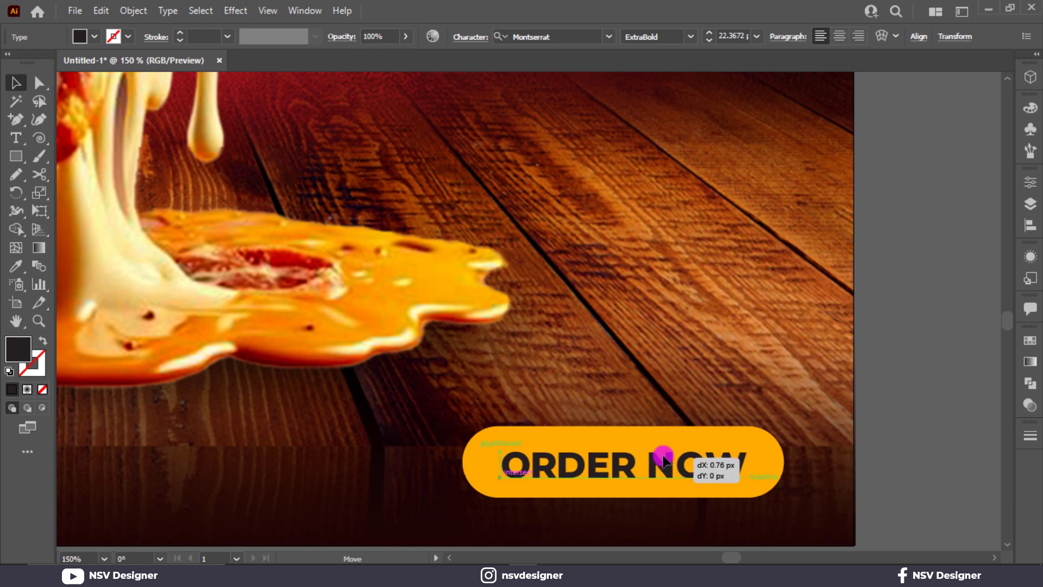
{"action": "left_click", "coordinate": [682, 380]}
Select the orange pill, reverting an accidental rotation.
{"action": "left_click", "coordinate": [768, 476]}
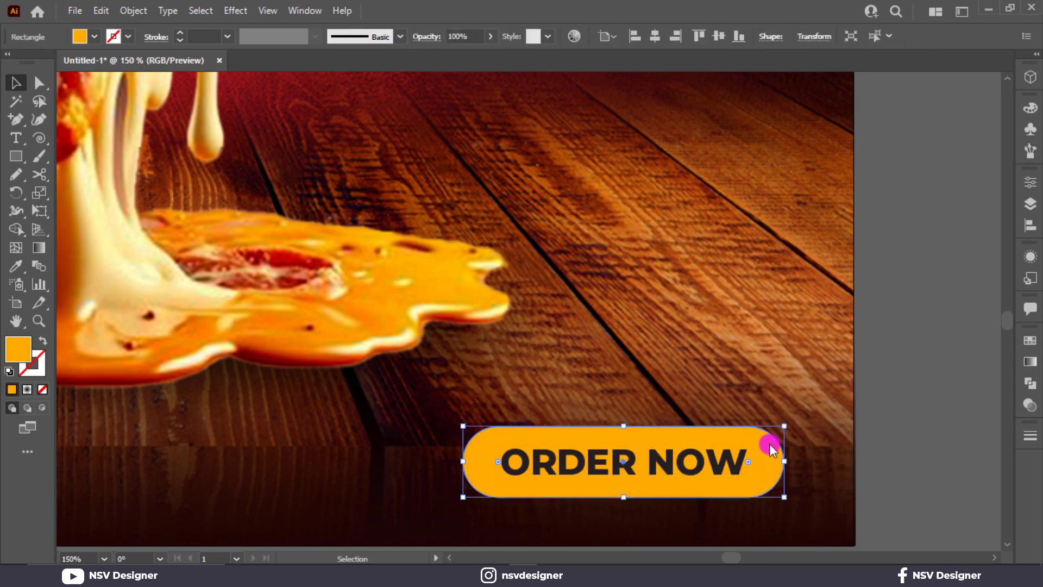
{"action": "left_click", "coordinate": [788, 244]}
{"action": "key", "text": "ctrl+z"}
{"action": "left_click_drag", "start_coordinate": [791, 457], "coordinate": [780, 458]}
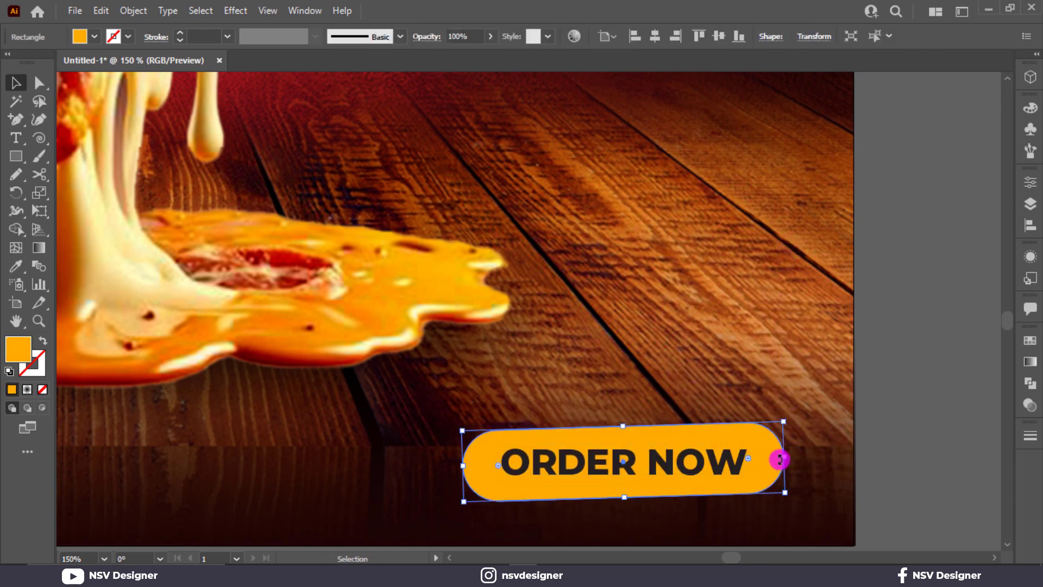
{"action": "key", "text": "ctrl+z"}
Give the orange pill a Drop Shadow with 3 px X and Y offsets and 2 px blur.
{"action": "left_click", "coordinate": [235, 10]}
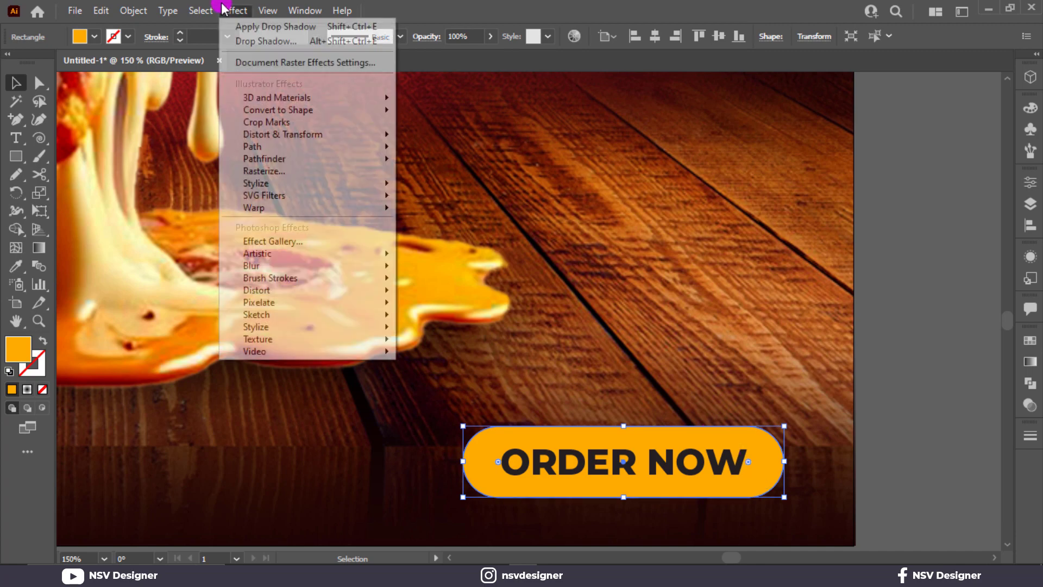
{"action": "mouse_move", "coordinate": [351, 188]}
{"action": "left_click", "coordinate": [431, 186]}
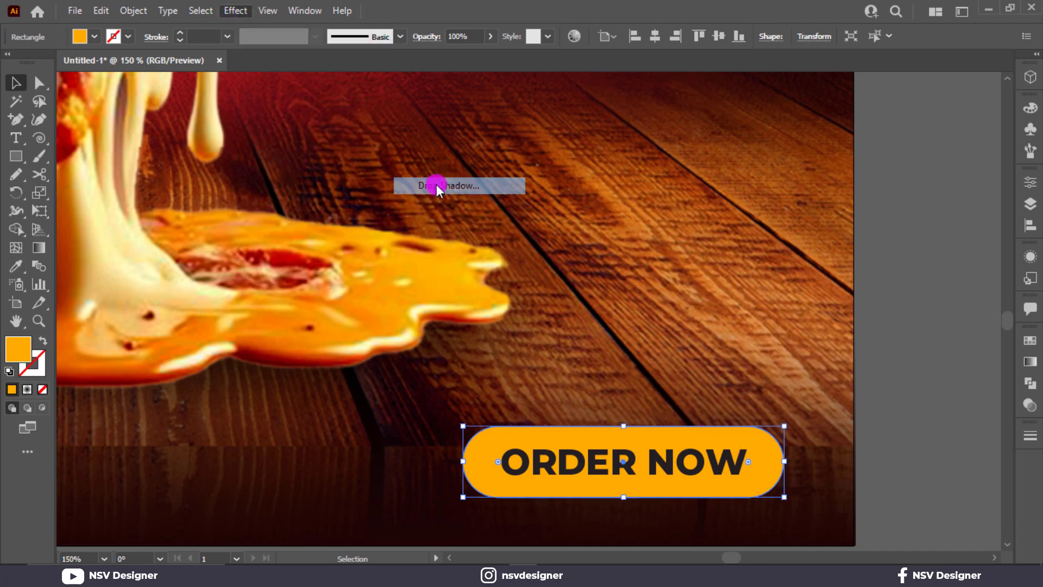
{"action": "left_click", "coordinate": [685, 319]}
{"action": "left_click", "coordinate": [684, 318]}
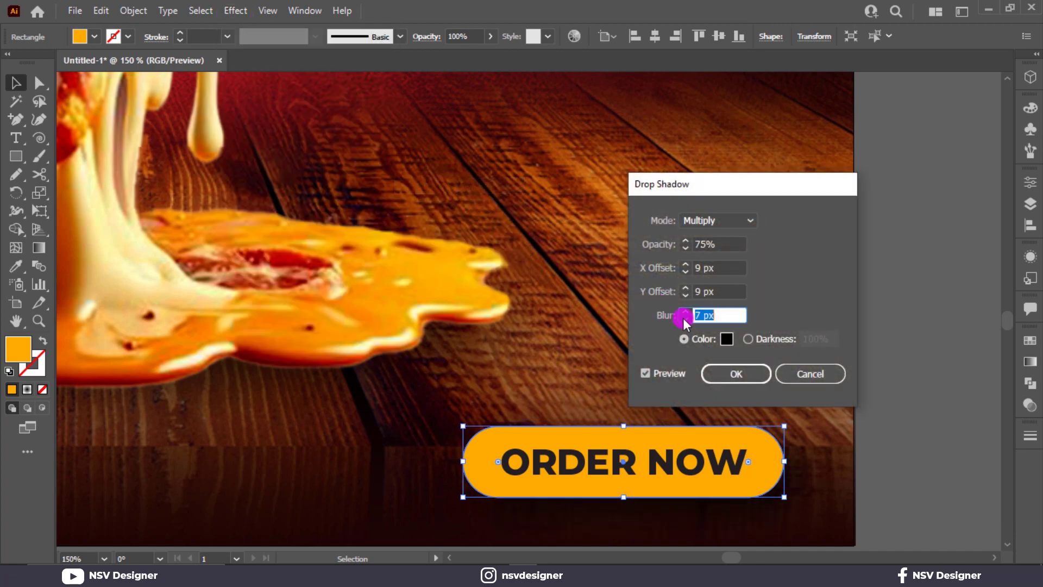
{"action": "left_click", "coordinate": [685, 319]}
{"action": "left_click", "coordinate": [684, 319]}
{"action": "left_click", "coordinate": [684, 296]}
{"action": "left_click", "coordinate": [683, 296]}
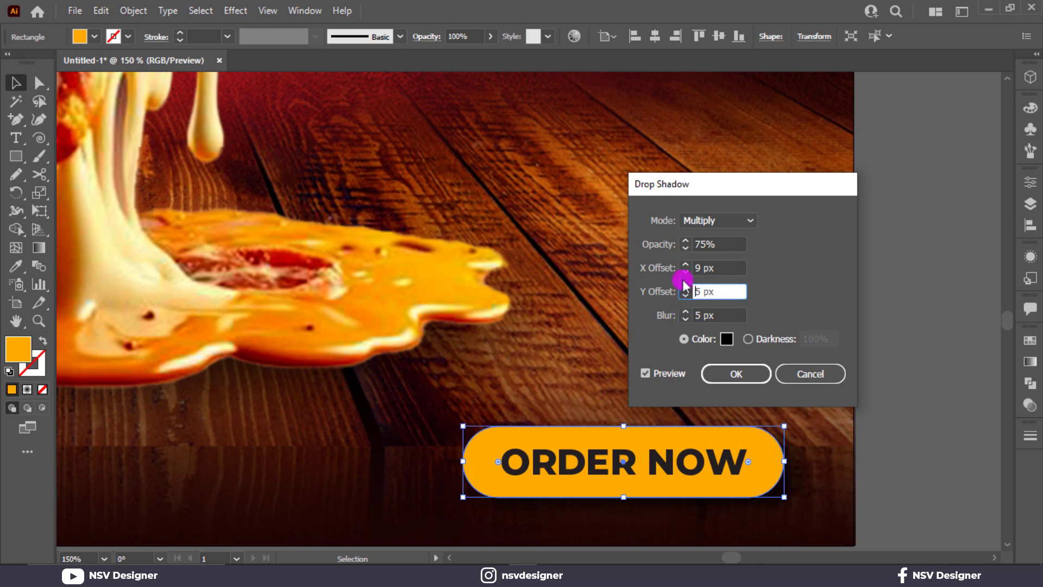
{"action": "left_click", "coordinate": [683, 272]}
{"action": "left_click", "coordinate": [685, 272]}
{"action": "left_click", "coordinate": [684, 271]}
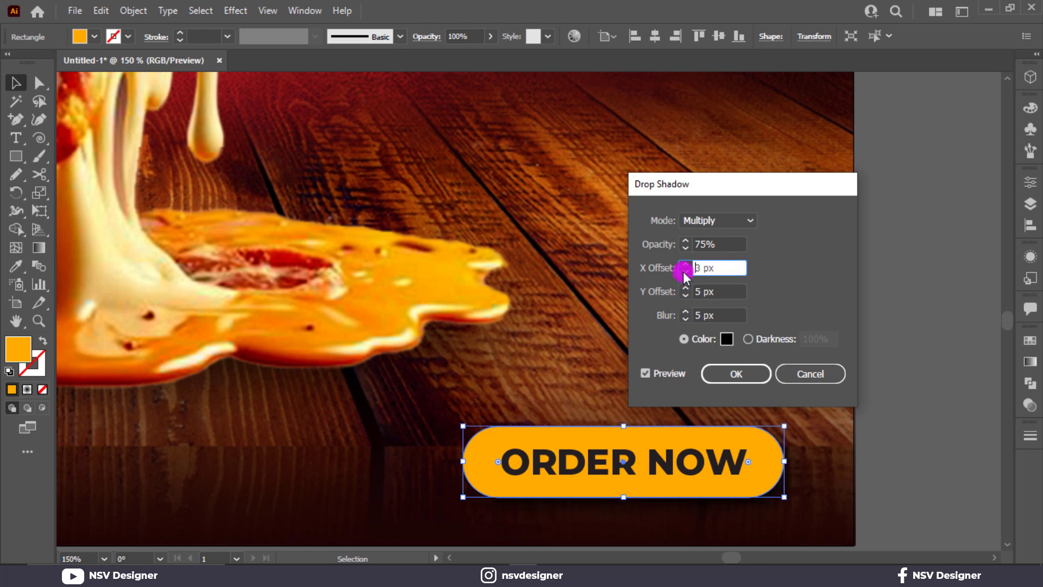
{"action": "left_click", "coordinate": [684, 296]}
{"action": "left_click", "coordinate": [683, 296]}
{"action": "left_click", "coordinate": [685, 319]}
{"action": "left_click", "coordinate": [686, 319]}
{"action": "left_click", "coordinate": [686, 319]}
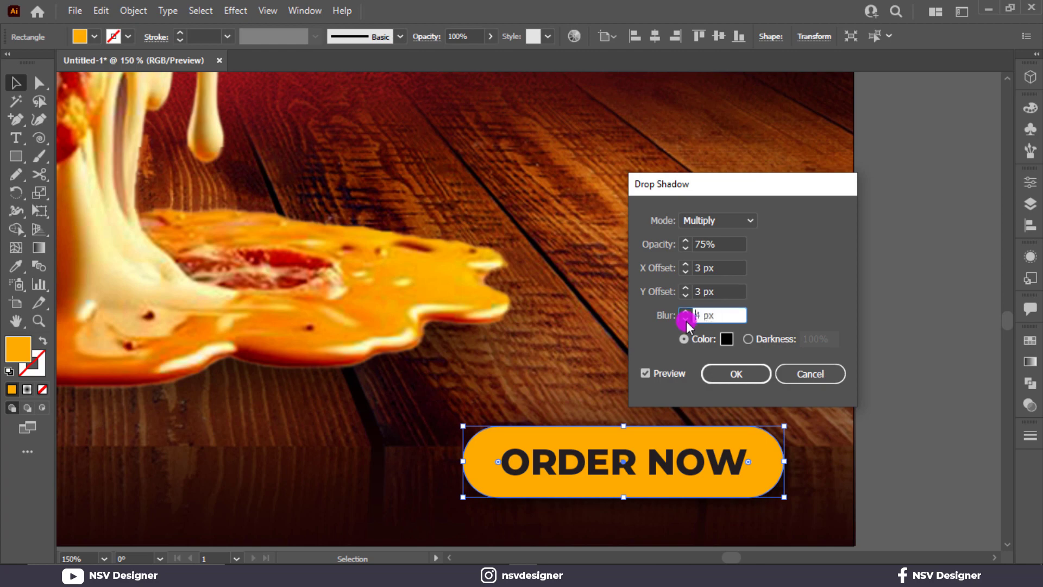
{"action": "left_click", "coordinate": [736, 375]}
{"action": "left_click", "coordinate": [911, 306]}
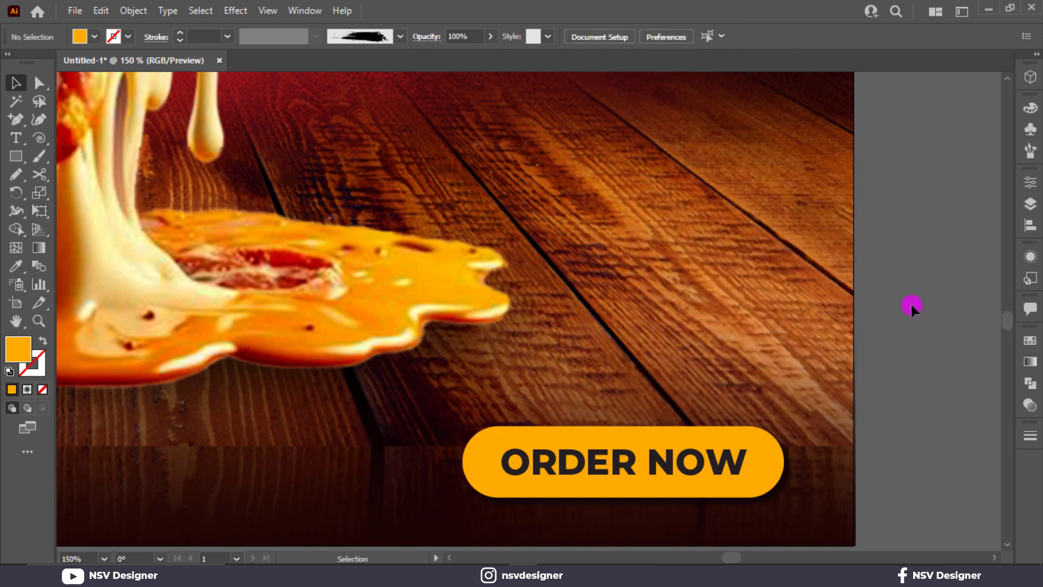
{"action": "key", "text": "ctrl+0"}
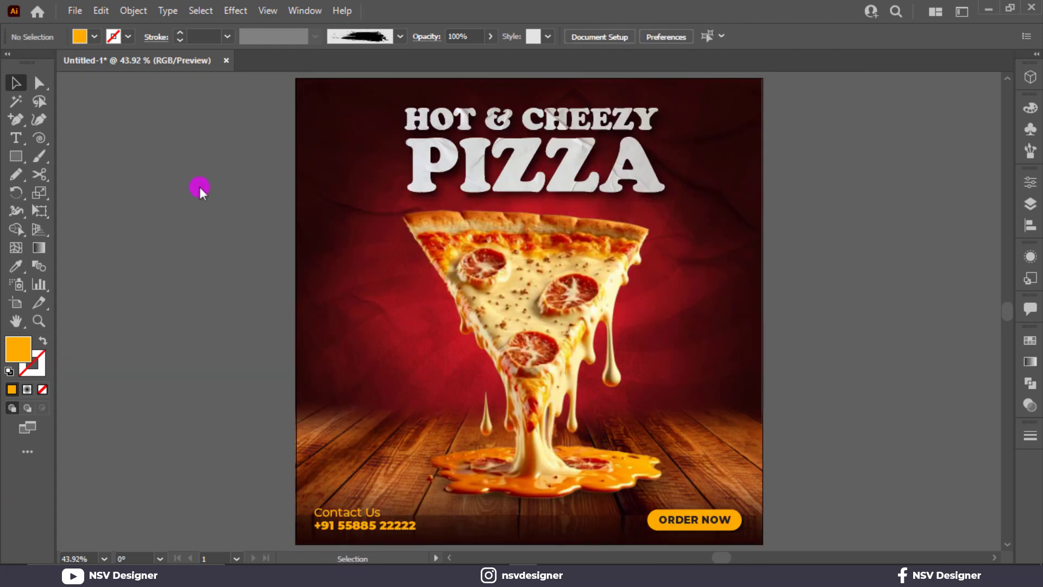
Draw a circle beside the poster and swap its fill and stroke colours.
{"action": "left_click_drag", "start_coordinate": [19, 159], "coordinate": [90, 191]}
{"action": "left_click_drag", "start_coordinate": [140, 165], "coordinate": [224, 249]}
{"action": "left_click", "coordinate": [16, 82]}
{"action": "key", "text": "shift+x"}
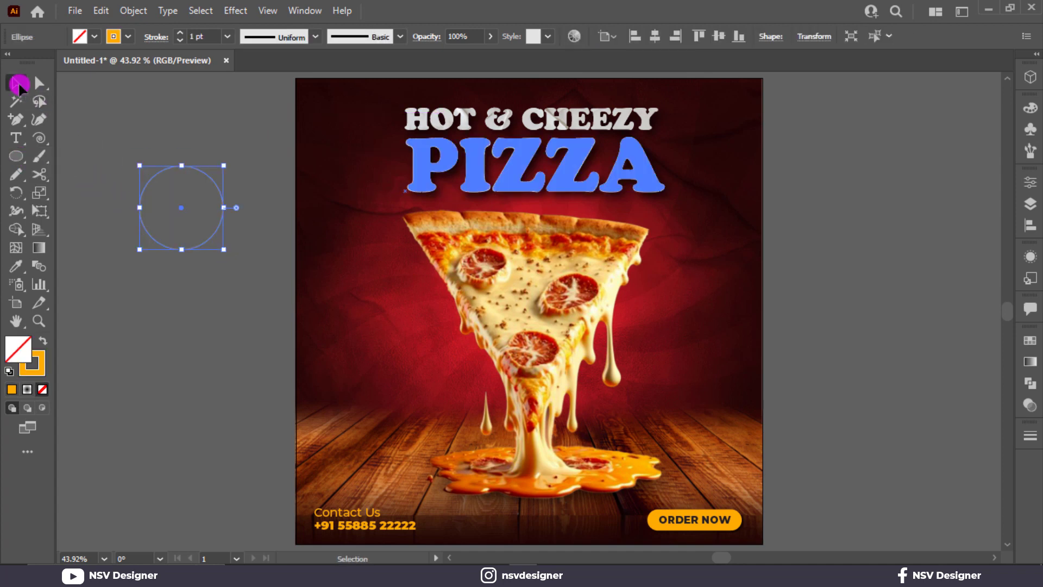
Apply the rough charcoal brush from the brush library to the circle.
{"action": "left_click", "coordinate": [1027, 152]}
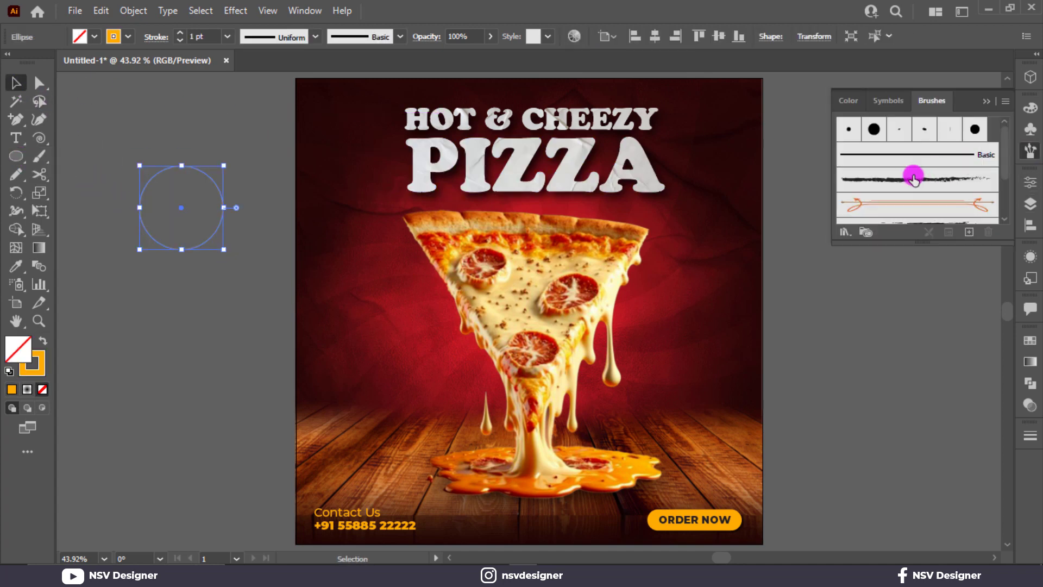
{"action": "scroll", "coordinate": [914, 179], "scroll_direction": "down", "scroll_amount": 2}
{"action": "left_click", "coordinate": [948, 161]}
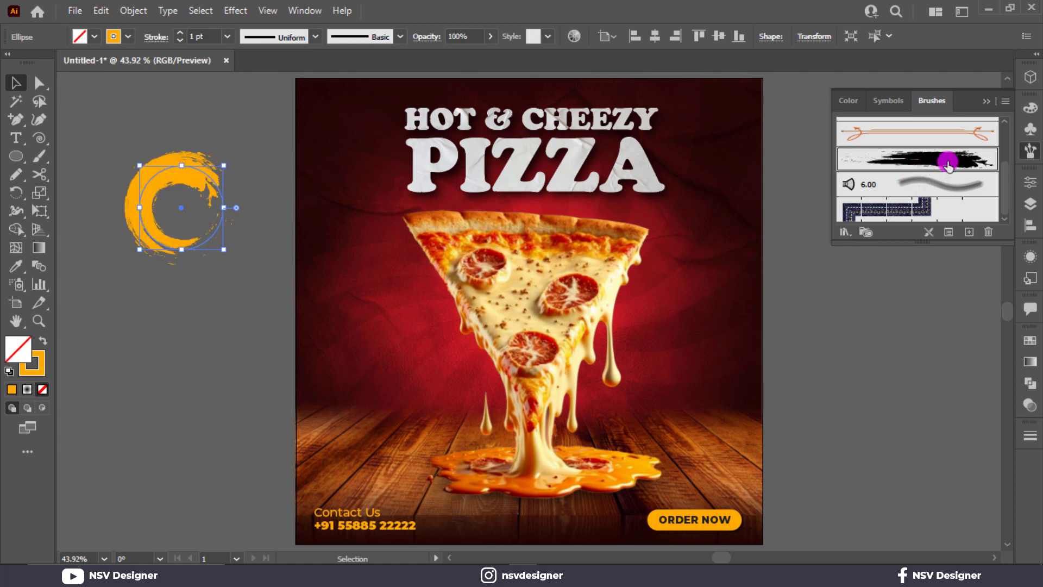
{"action": "left_click", "coordinate": [988, 101]}
{"action": "scroll", "coordinate": [217, 37], "scroll_direction": "down", "scroll_amount": 3}
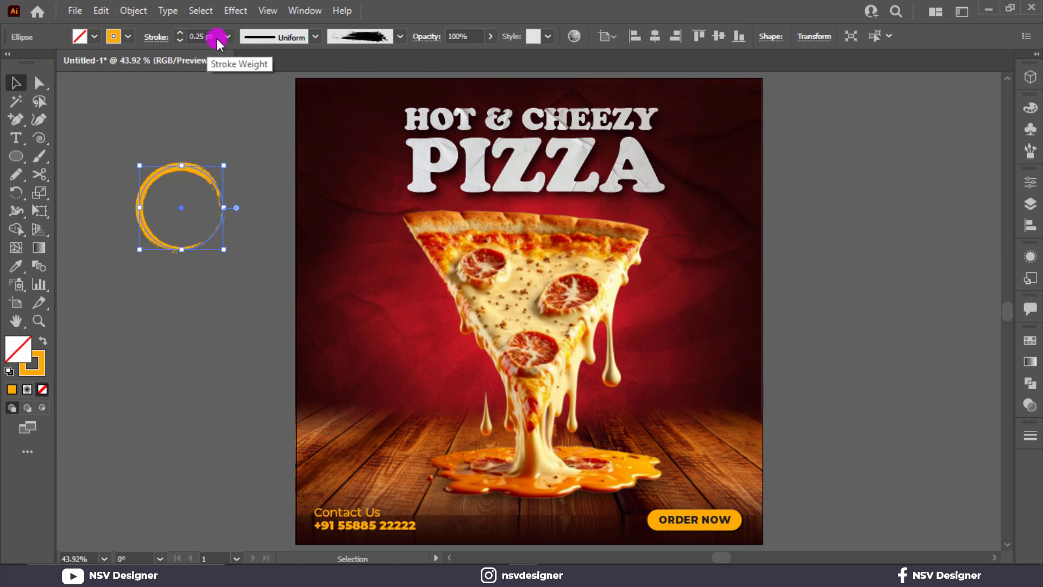
{"action": "scroll", "coordinate": [217, 37], "scroll_direction": "down", "scroll_amount": 1}
{"action": "scroll", "coordinate": [216, 37], "scroll_direction": "up", "scroll_amount": 1}
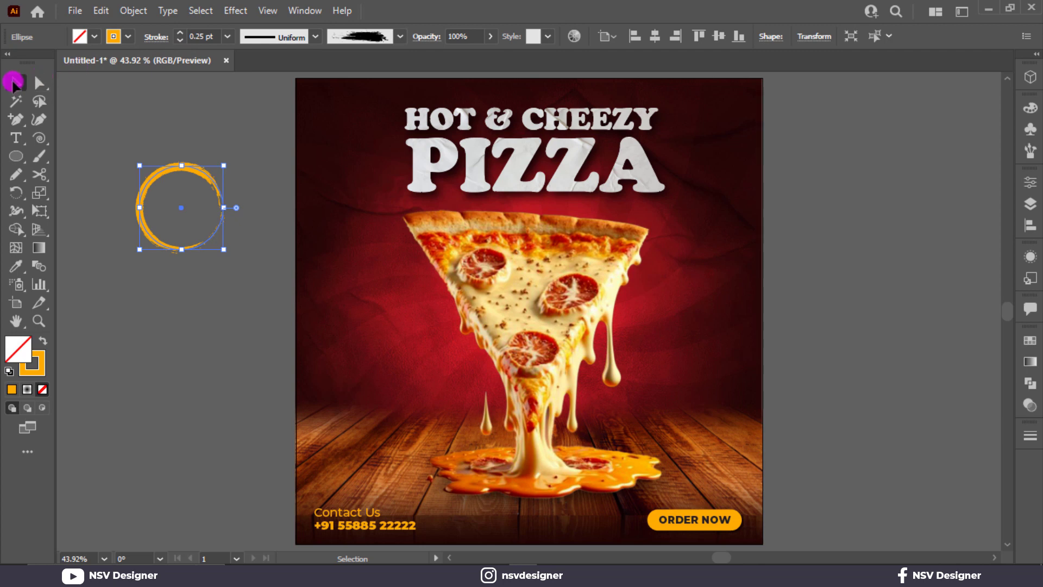
Squash the ring into an ellipse, move it onto the poster's left side, and shrink it.
{"action": "mouse_move", "coordinate": [181, 172]}
{"action": "left_mouse_down"}
{"action": "mouse_move", "coordinate": [177, 249]}
{"action": "mouse_move", "coordinate": [233, 249]}
{"action": "mouse_move", "coordinate": [198, 170]}
{"action": "mouse_move", "coordinate": [237, 171]}
{"action": "left_mouse_up"}
{"action": "left_click", "coordinate": [233, 174]}
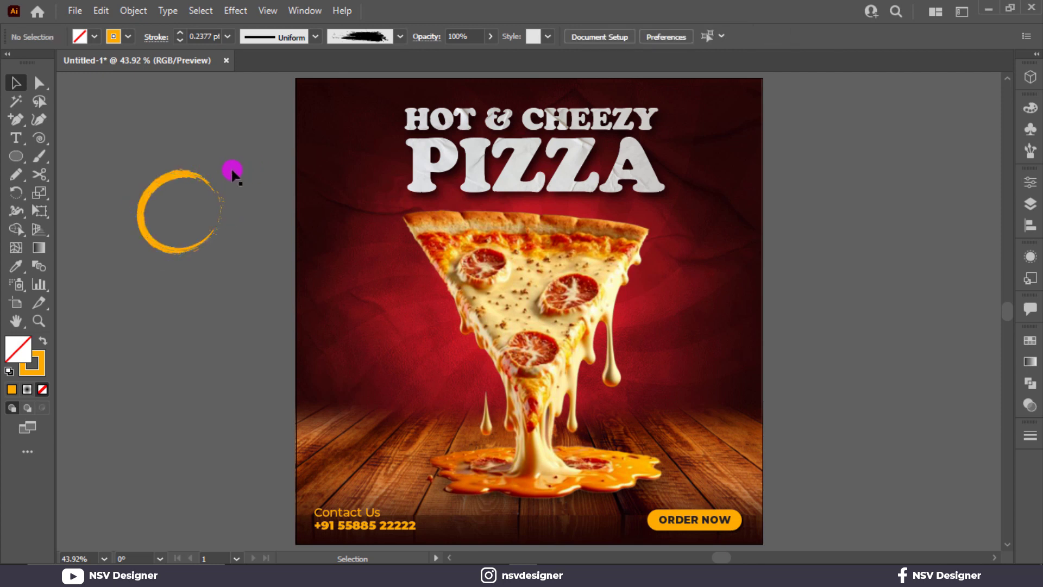
{"action": "left_click", "coordinate": [171, 173]}
{"action": "left_click", "coordinate": [214, 163]}
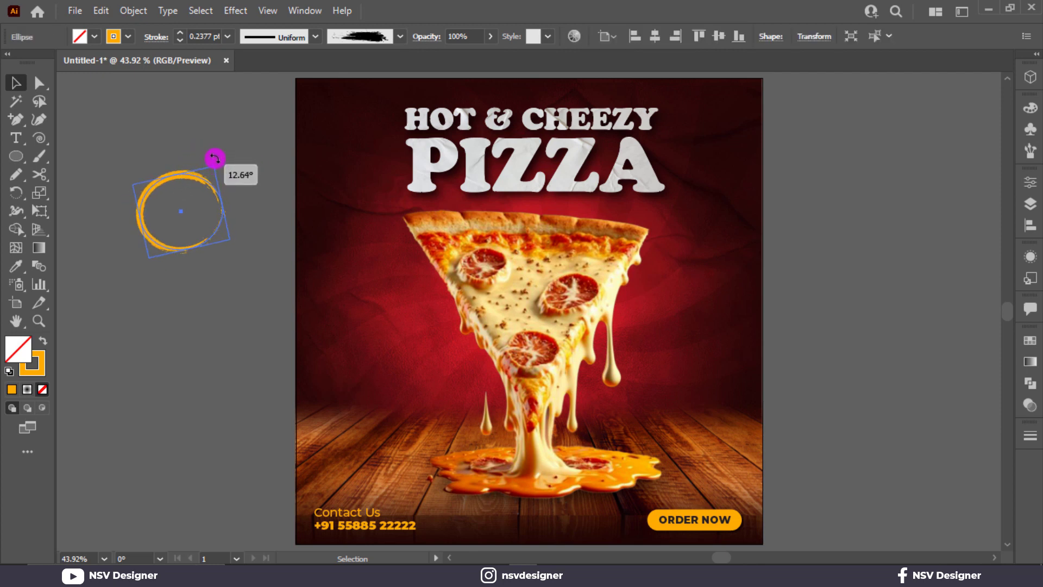
{"action": "left_click_drag", "start_coordinate": [197, 175], "coordinate": [391, 270]}
{"action": "key", "text": "ctrl+plus"}
{"action": "key", "text": "ctrl+plus"}
{"action": "left_click_drag", "start_coordinate": [456, 342], "coordinate": [430, 339]}
Flatten the brush ring a little more vertically.
{"action": "left_click", "coordinate": [140, 290]}
{"action": "key", "text": "ctrl+plus"}
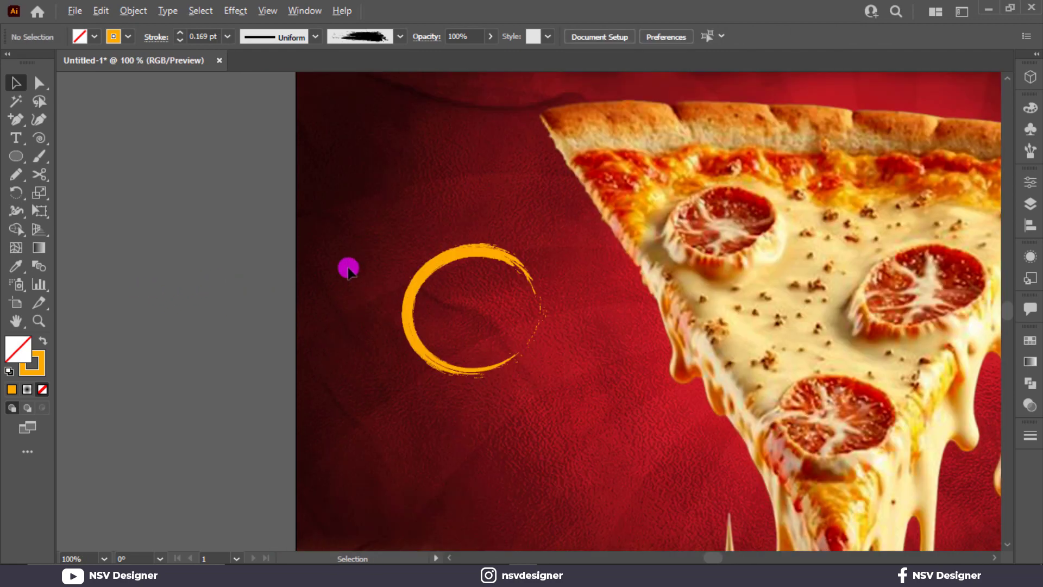
{"action": "left_click", "coordinate": [469, 254]}
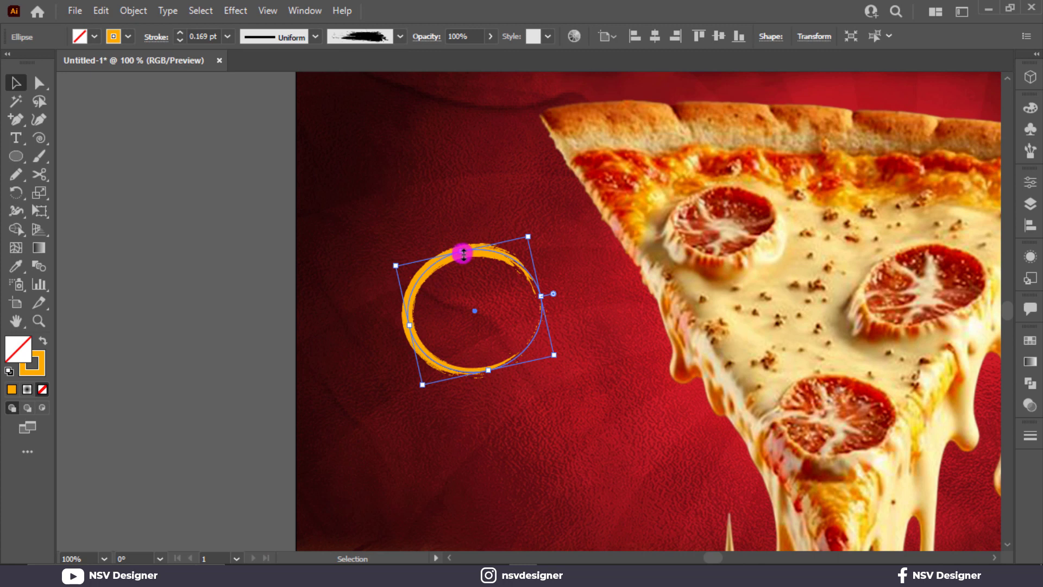
{"action": "mouse_move", "coordinate": [463, 254]}
{"action": "left_mouse_down"}
{"action": "mouse_move", "coordinate": [467, 268]}
{"action": "mouse_move", "coordinate": [497, 250]}
{"action": "mouse_move", "coordinate": [483, 251]}
{"action": "left_mouse_up"}
{"action": "left_click", "coordinate": [482, 260]}
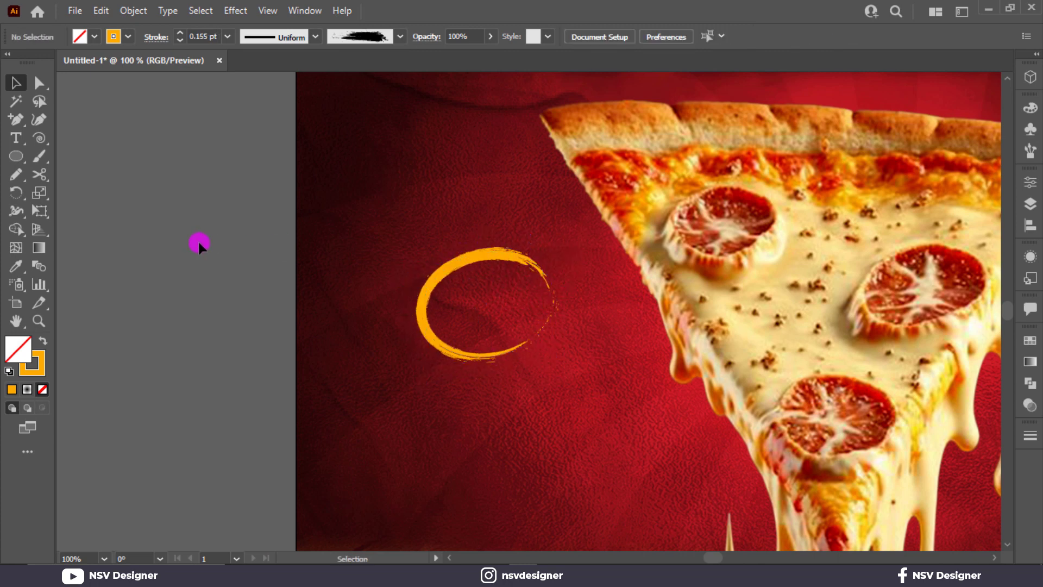
Create a '15$' text object and move it into the ring.
{"action": "left_click", "coordinate": [16, 138]}
{"action": "left_click", "coordinate": [87, 168]}
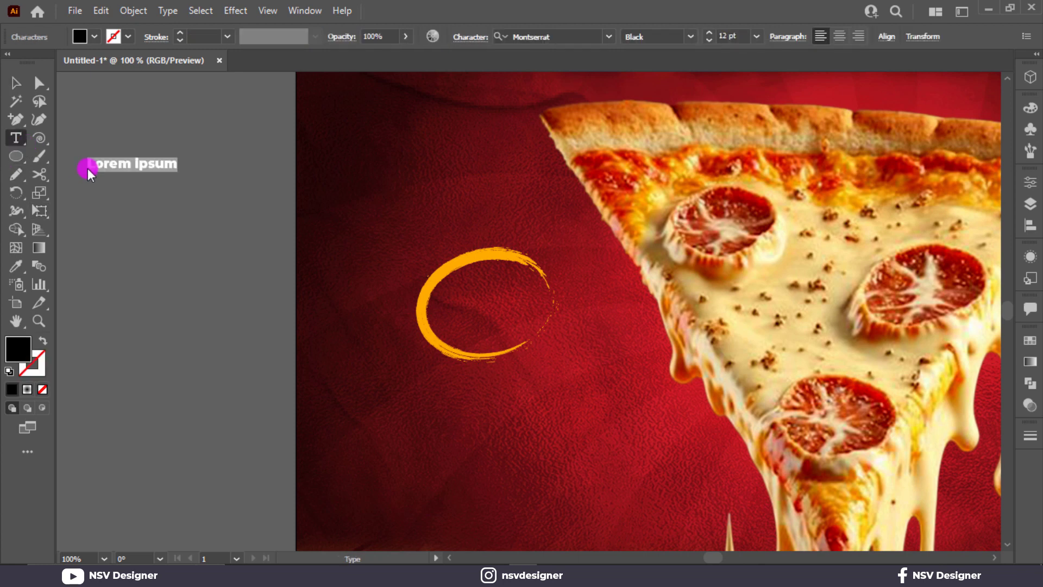
{"action": "key", "text": "BackSpace"}
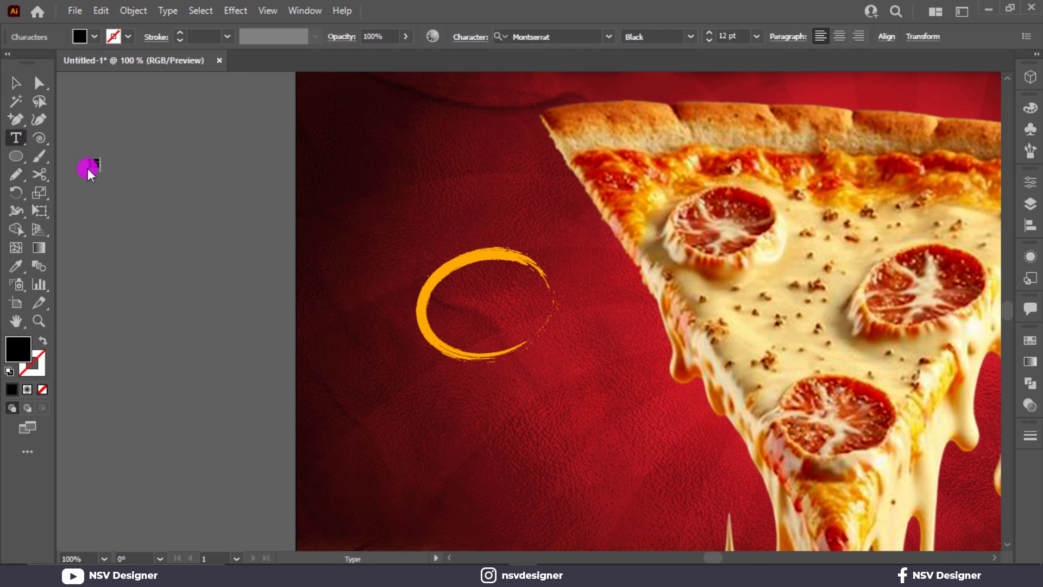
{"action": "type", "text": "15$"}
{"action": "left_click", "coordinate": [16, 82]}
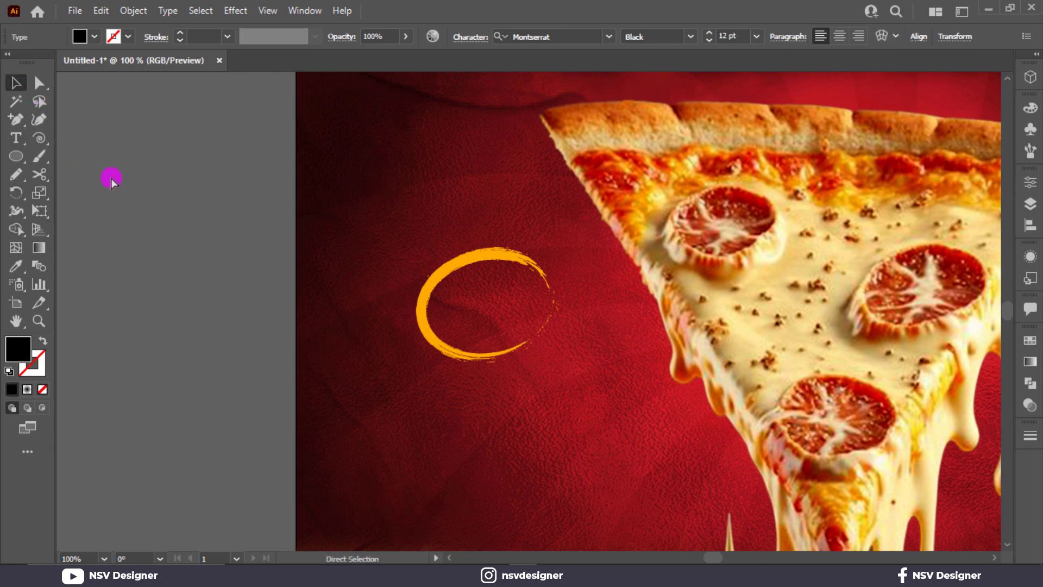
{"action": "left_click_drag", "start_coordinate": [111, 178], "coordinate": [516, 321]}
Colour '15$' the same orange as the ORDER NOW button.
{"action": "scroll", "coordinate": [324, 267], "scroll_direction": "down", "scroll_amount": 5}
{"action": "key", "text": "ctrl+minus"}
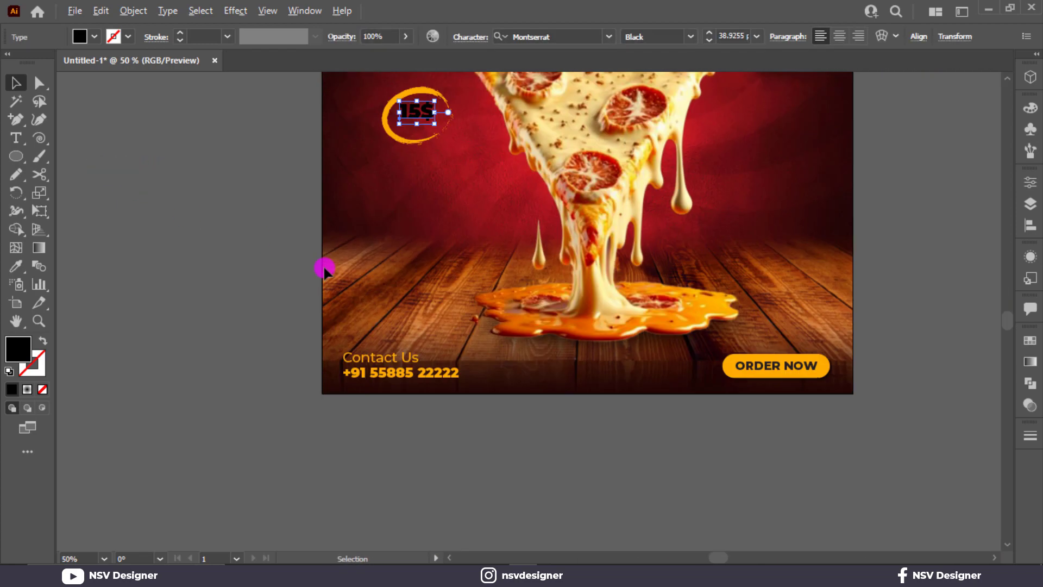
{"action": "key", "text": "i"}
{"action": "left_click", "coordinate": [755, 367]}
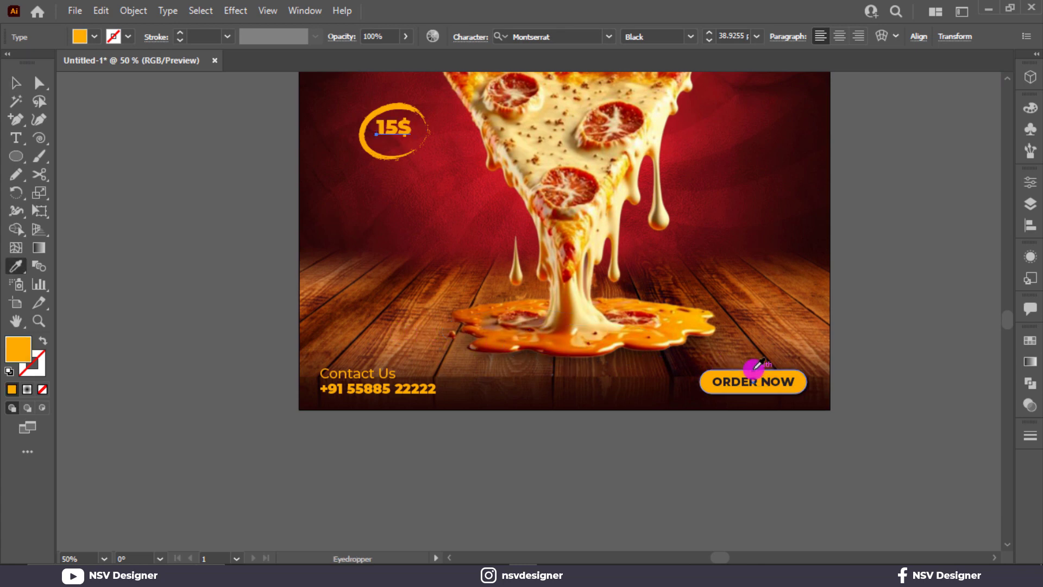
{"action": "left_click", "coordinate": [17, 84]}
{"action": "left_click", "coordinate": [239, 147]}
{"action": "scroll", "coordinate": [261, 152], "scroll_direction": "up", "scroll_amount": 2}
{"action": "left_click_drag", "start_coordinate": [355, 161], "coordinate": [348, 198]}
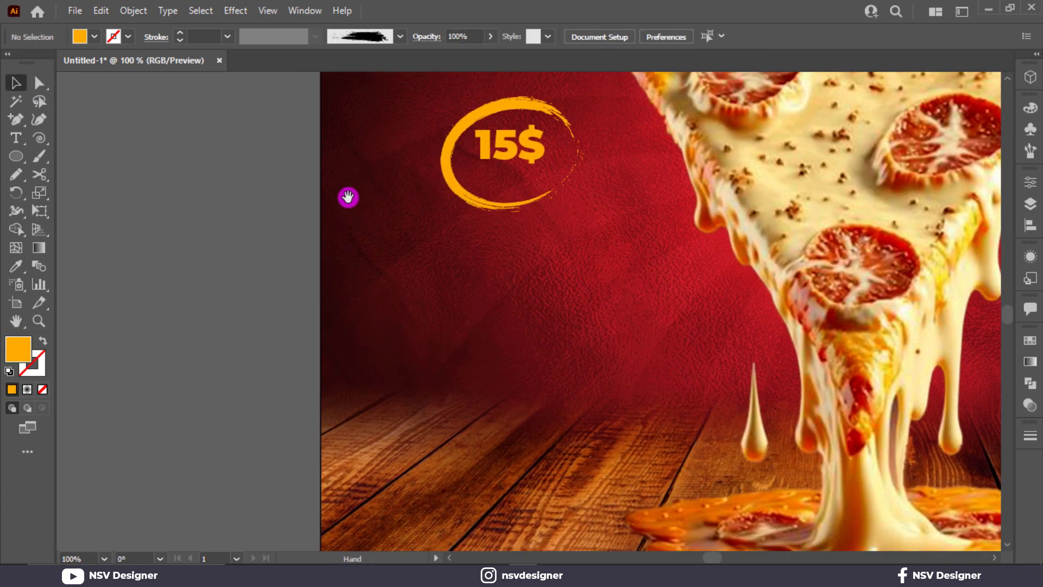
Duplicate '15$' below itself, retype it as 'only', and set it to SemiBold.
{"action": "left_click_drag", "start_coordinate": [496, 144], "coordinate": [494, 178]}
{"action": "double_click", "coordinate": [495, 178]}
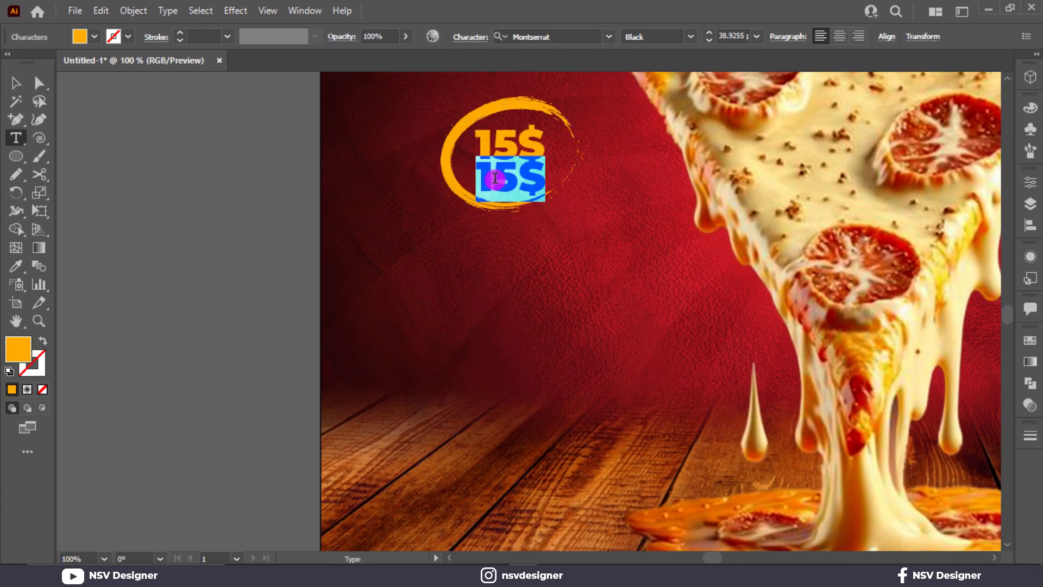
{"action": "type", "text": "only"}
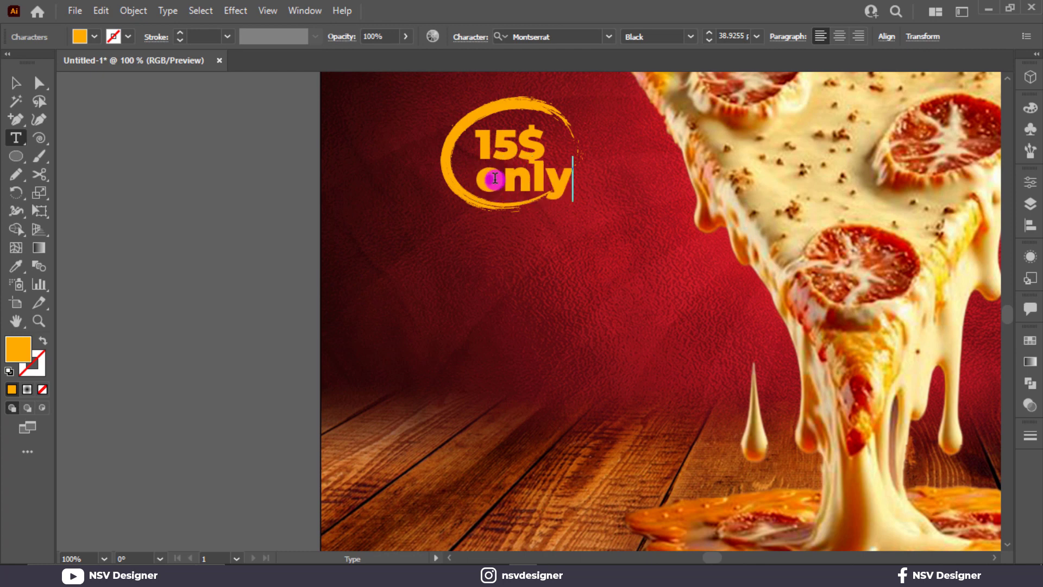
{"action": "key", "text": "Escape"}
{"action": "left_click", "coordinate": [693, 38]}
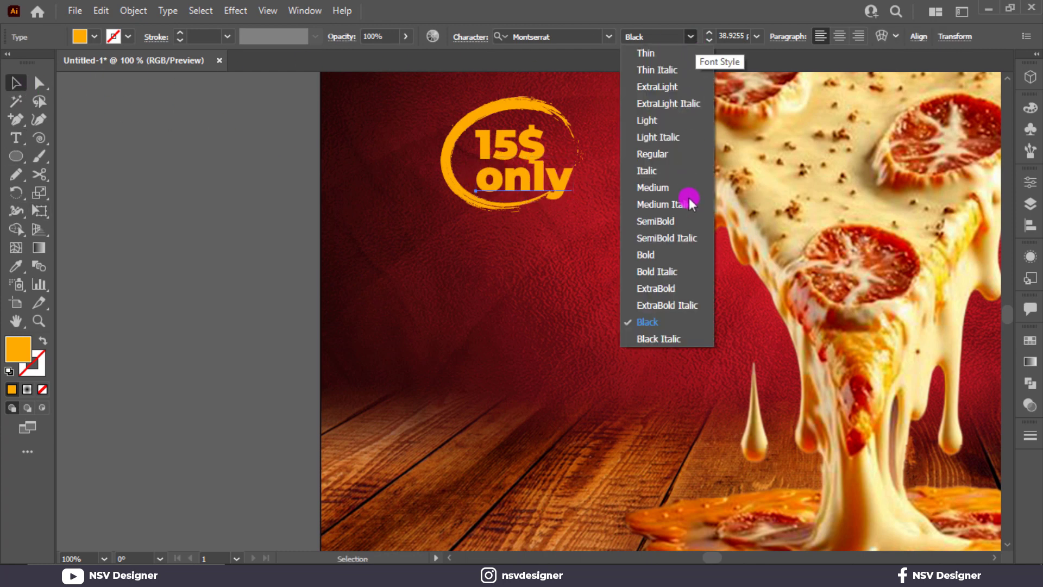
{"action": "left_click", "coordinate": [687, 224]}
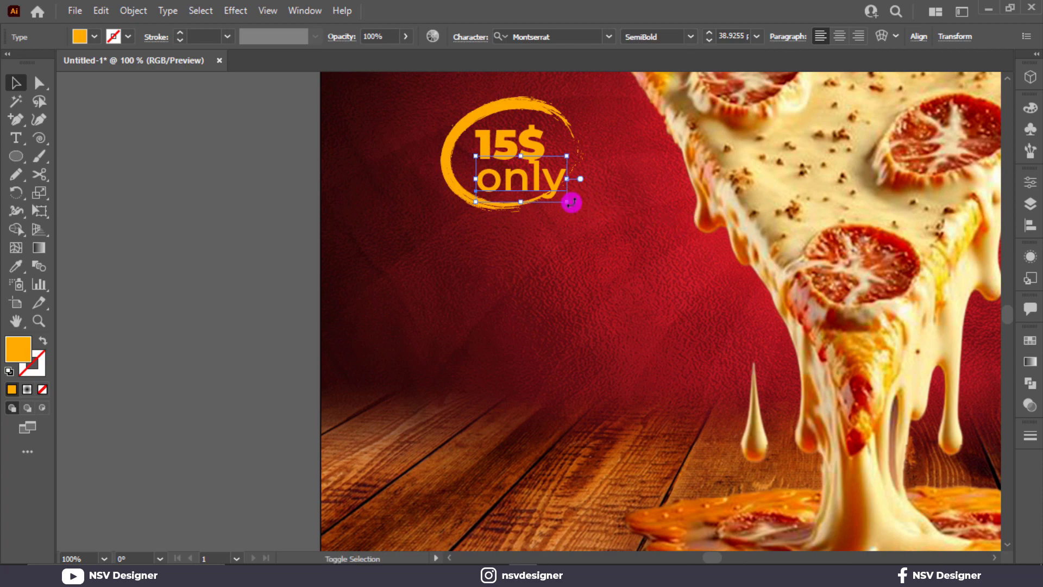
Shrink 'only' to fit the ring and position it beneath '15$'.
{"action": "left_click_drag", "start_coordinate": [567, 202], "coordinate": [534, 275]}
{"action": "scroll", "coordinate": [531, 194], "scroll_direction": "up", "scroll_amount": 3}
{"action": "left_click_drag", "start_coordinate": [537, 222], "coordinate": [543, 232]}
{"action": "left_click", "coordinate": [366, 354]}
{"action": "key", "text": "ctrl+0"}
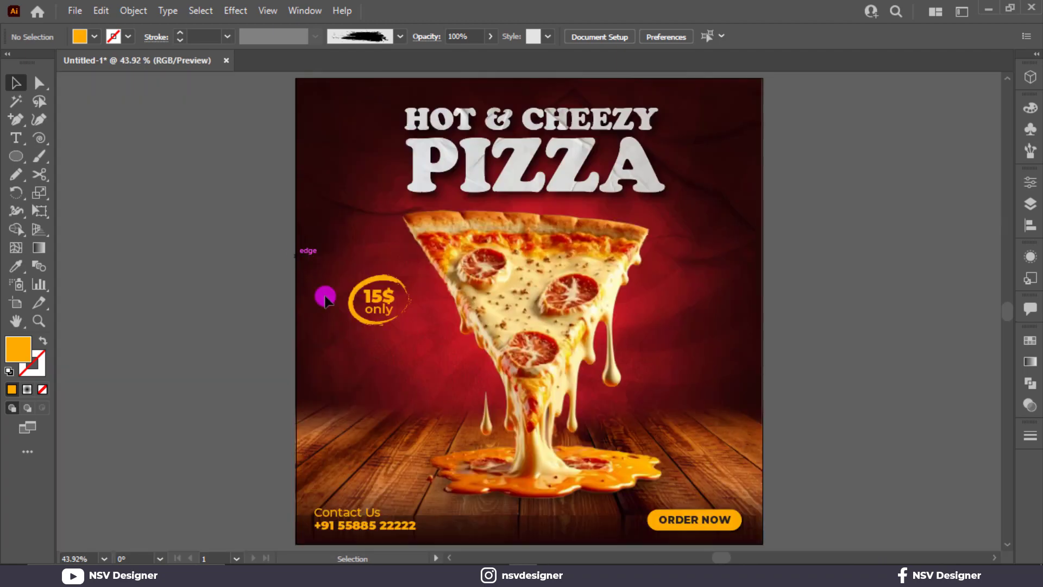
{"action": "left_click_drag", "start_coordinate": [326, 299], "coordinate": [413, 329]}
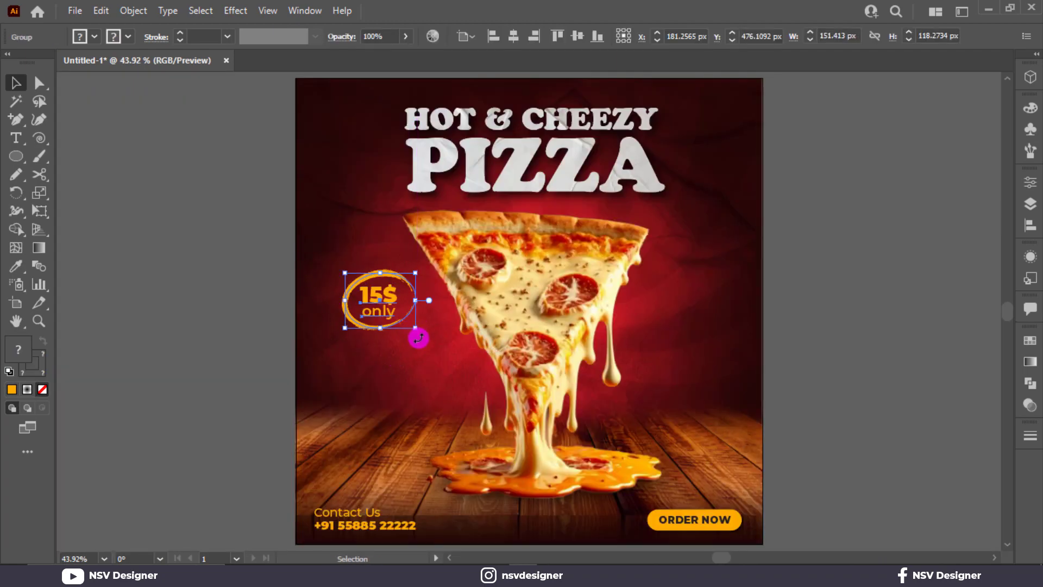
{"action": "left_click", "coordinate": [418, 338]}
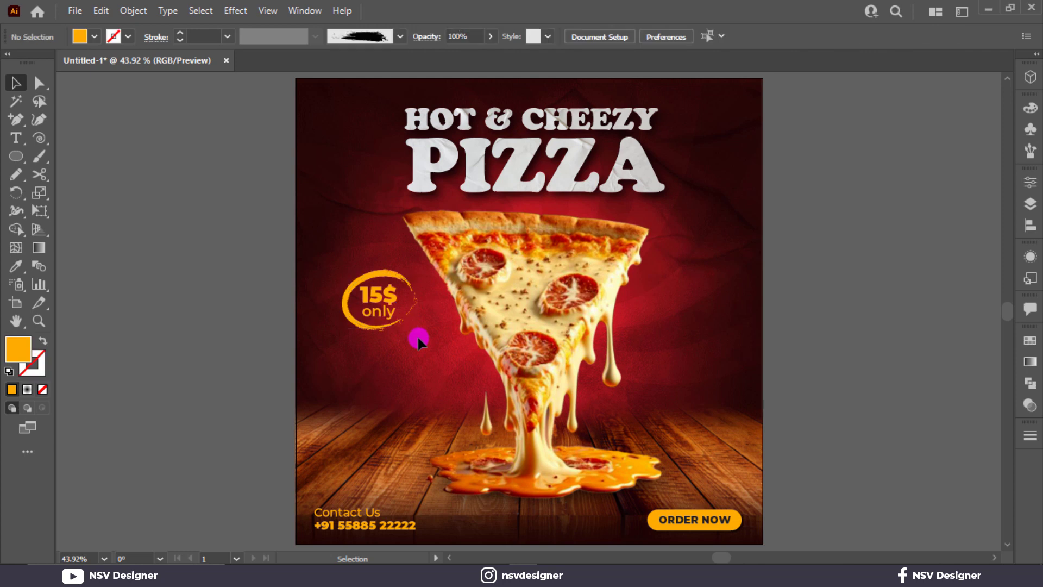
Create a 'LOGO' text object on the pasteboard, correcting its spelling.
{"action": "left_click", "coordinate": [16, 137]}
{"action": "left_click", "coordinate": [116, 162]}
{"action": "type", "text": "LOGO"}
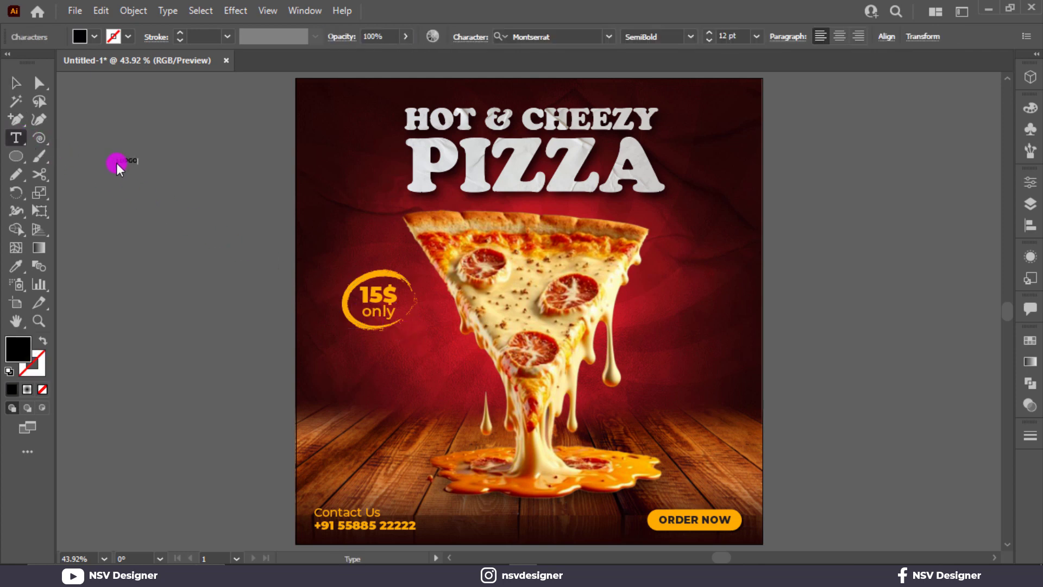
{"action": "left_click", "coordinate": [16, 82]}
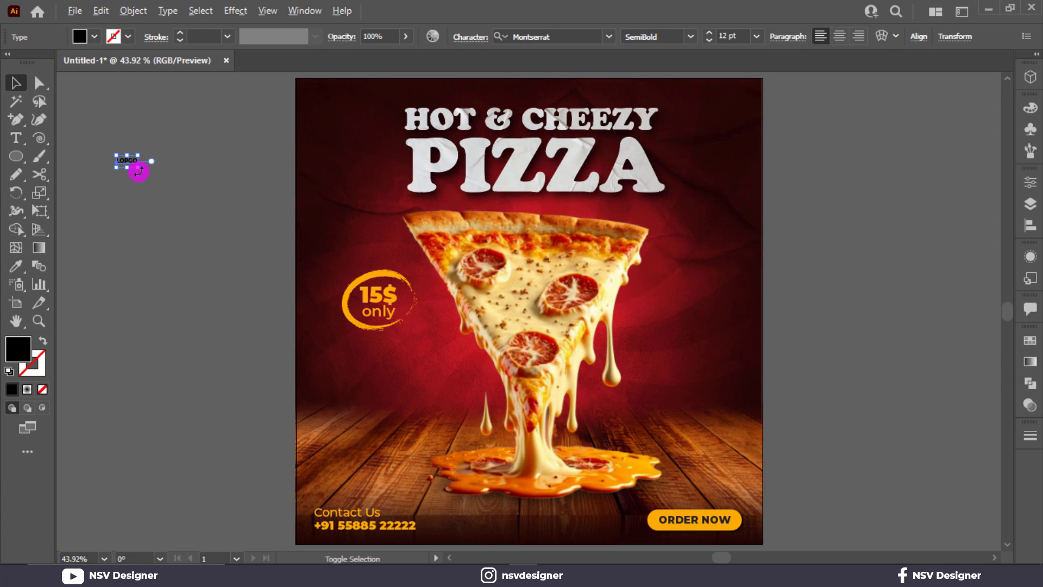
{"action": "left_click_drag", "start_coordinate": [138, 170], "coordinate": [177, 202]}
{"action": "key", "text": "ctrl+z"}
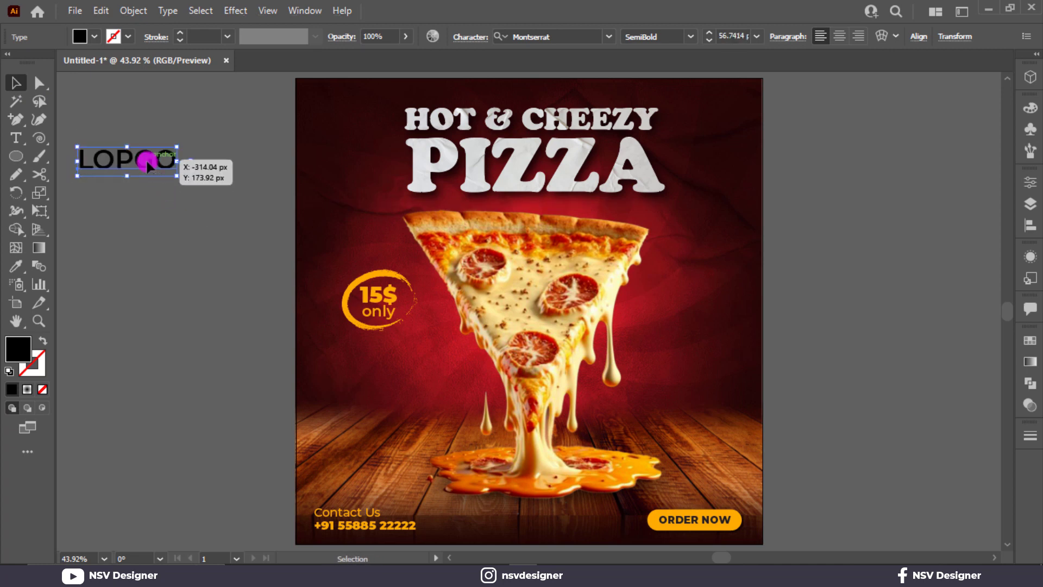
{"action": "double_click", "coordinate": [146, 161]}
{"action": "key", "text": "ctrl+a"}
{"action": "type", "text": "LO"}
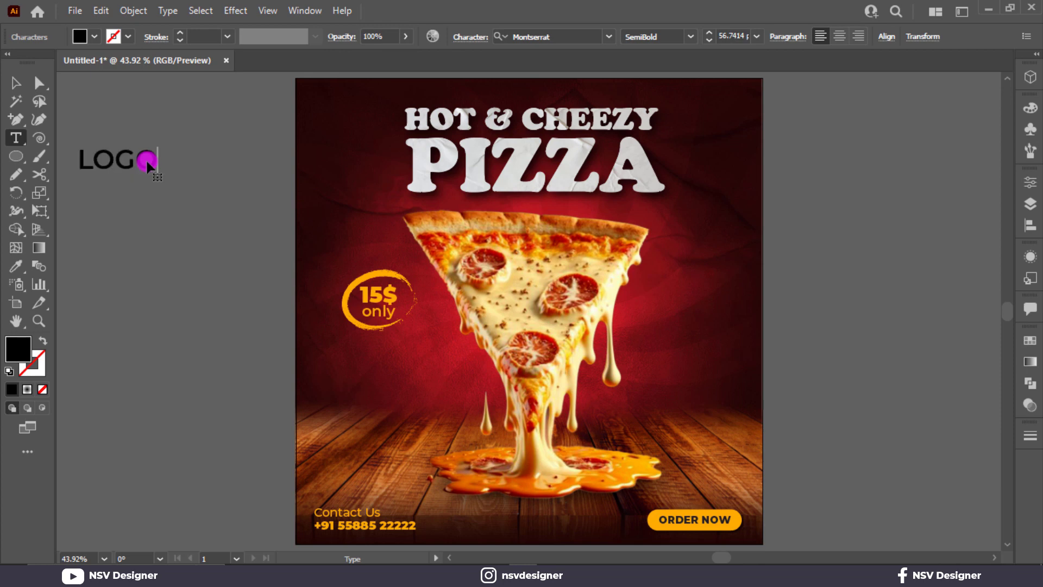
{"action": "left_click", "coordinate": [11, 88]}
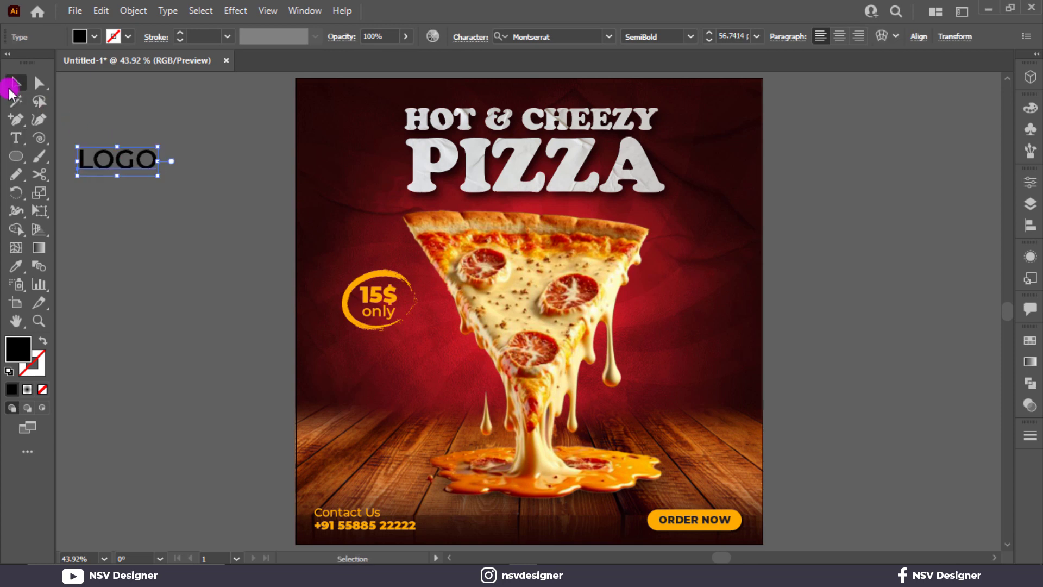
Make LOGO Bold, shrink it, and colour it the ORDER NOW orange.
{"action": "left_click", "coordinate": [689, 36]}
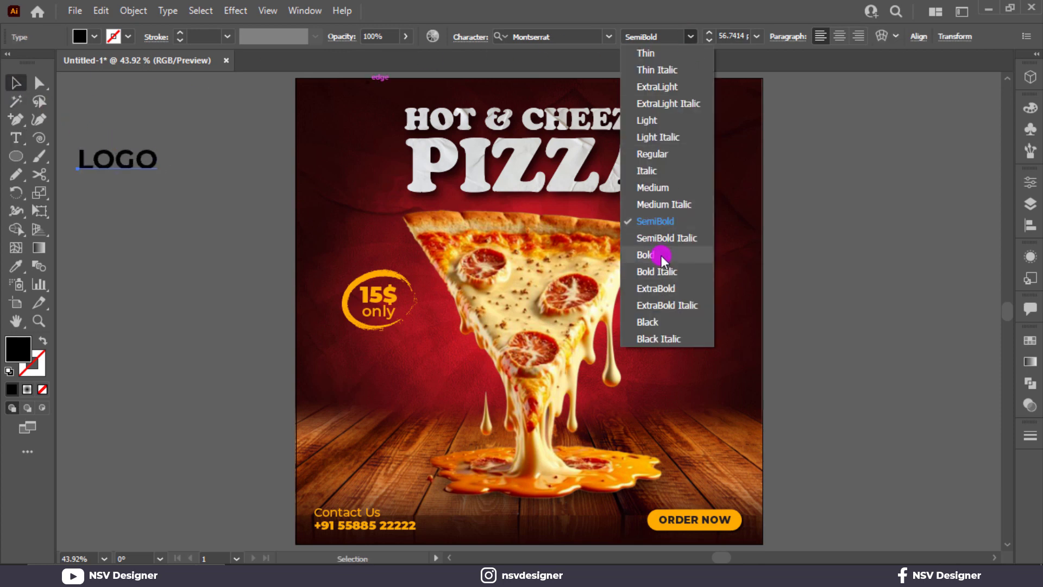
{"action": "key", "text": "Escape"}
{"action": "left_click", "coordinate": [152, 170], "text": "shift"}
{"action": "left_click", "coordinate": [151, 164]}
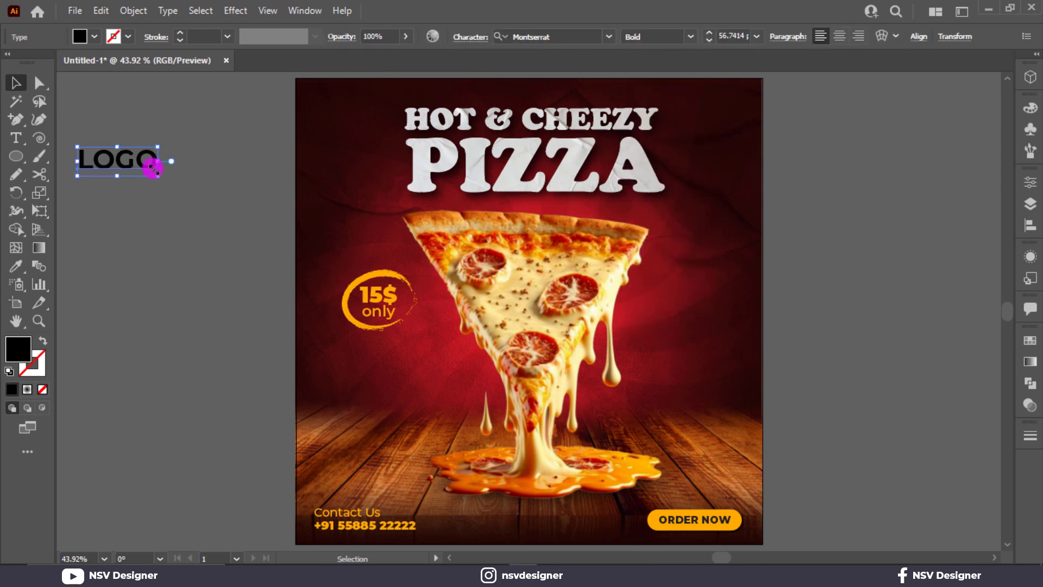
{"action": "left_click_drag", "start_coordinate": [156, 177], "coordinate": [135, 167]}
{"action": "key", "text": "i"}
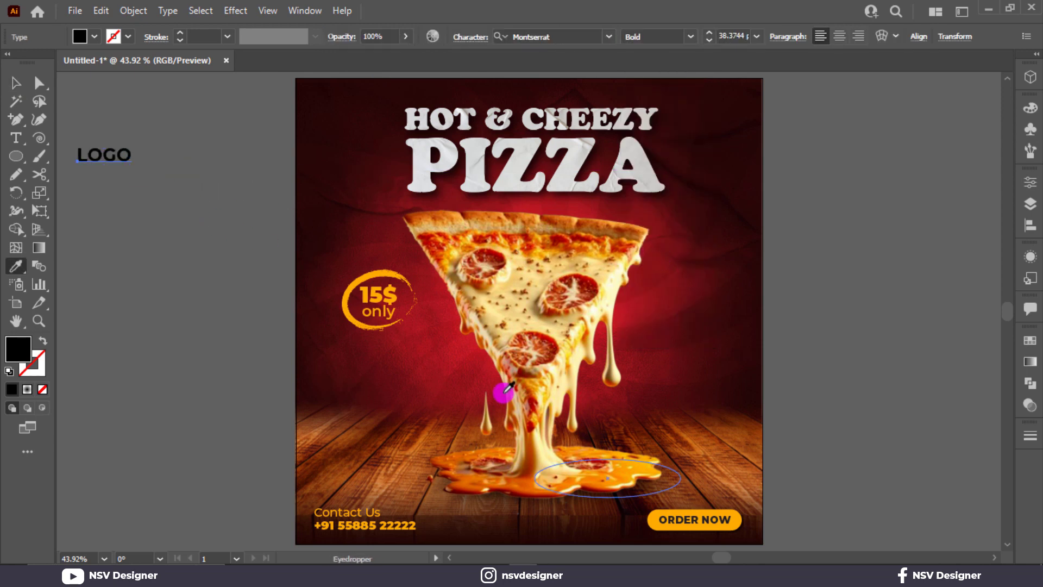
{"action": "left_click", "coordinate": [698, 508]}
Move LOGO to the poster's top-left corner and make it ExtraBold.
{"action": "left_click", "coordinate": [16, 86]}
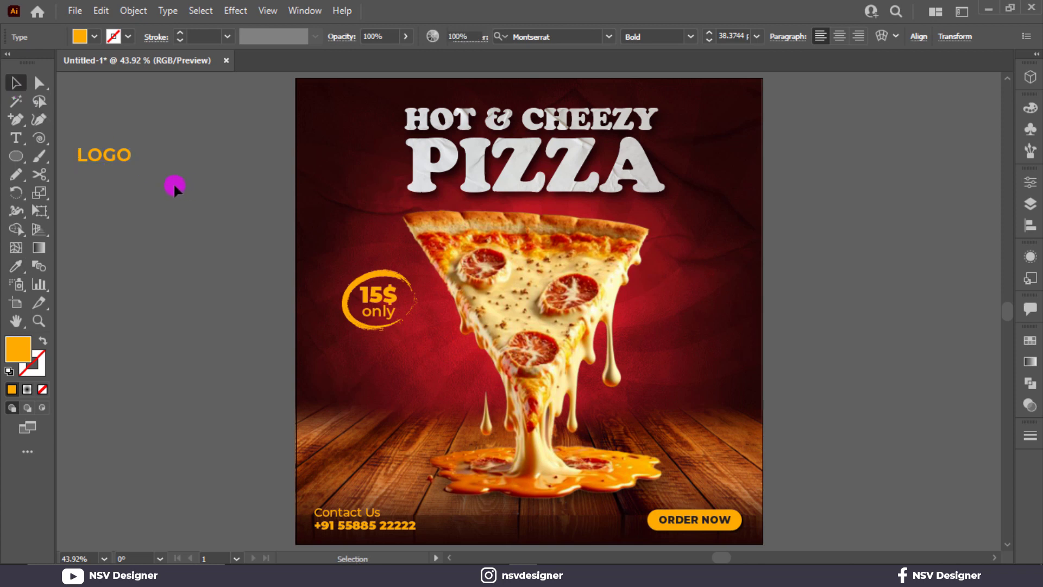
{"action": "left_click", "coordinate": [173, 182]}
{"action": "left_click_drag", "start_coordinate": [113, 161], "coordinate": [352, 114]}
{"action": "scroll", "coordinate": [728, 34], "scroll_direction": "down", "scroll_amount": 5}
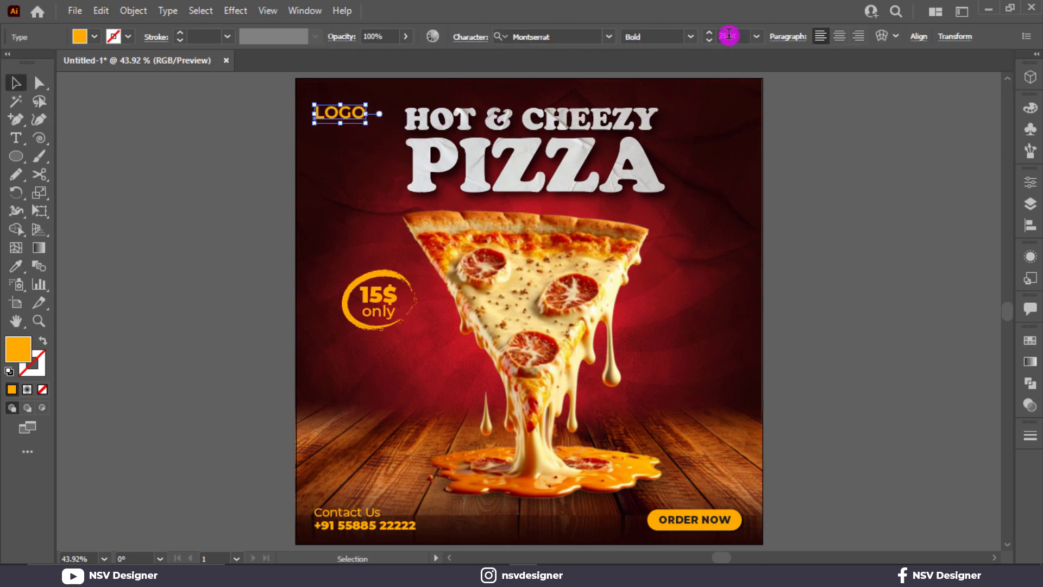
{"action": "left_click", "coordinate": [202, 156]}
{"action": "key", "text": "ctrl+1"}
{"action": "left_click_drag", "start_coordinate": [202, 156], "coordinate": [383, 283]}
{"action": "left_click_drag", "start_coordinate": [397, 242], "coordinate": [421, 211]}
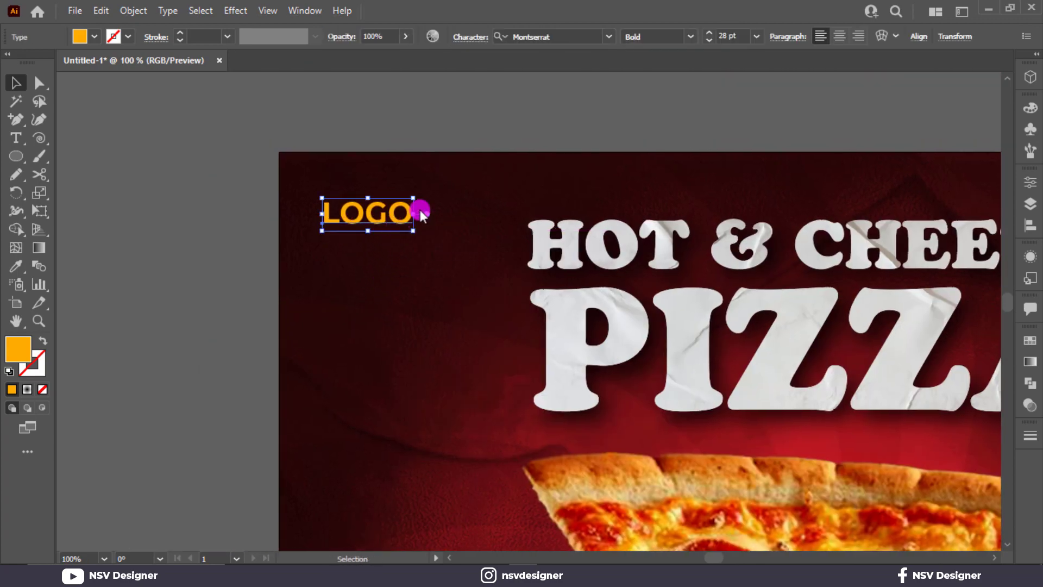
{"action": "left_click", "coordinate": [690, 36]}
{"action": "left_click", "coordinate": [674, 283]}
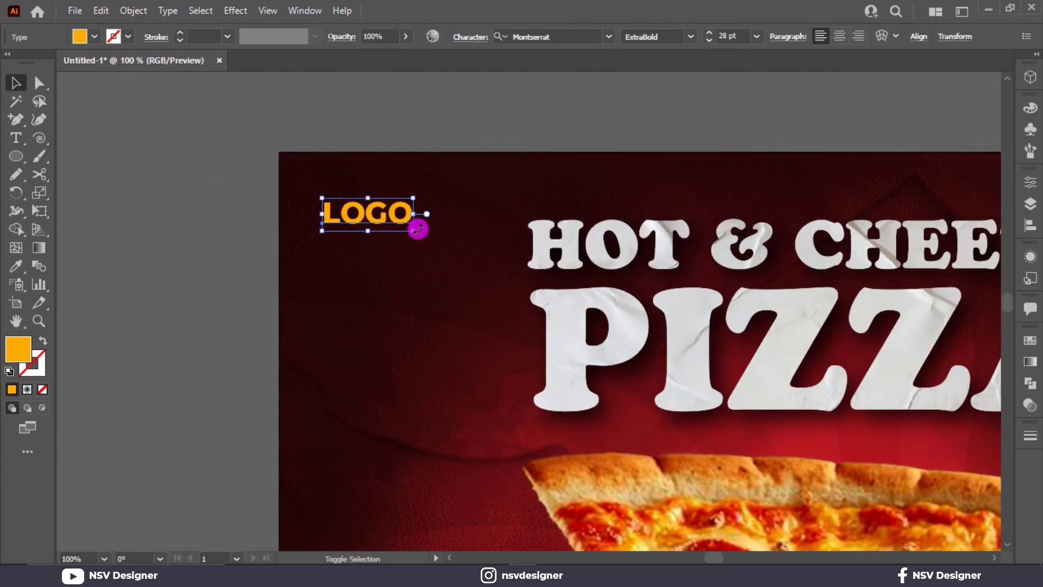
Duplicate LOGO just below itself and retype the copy as 'HERE'.
{"action": "left_click_drag", "start_coordinate": [396, 216], "coordinate": [396, 249]}
{"action": "double_click", "coordinate": [386, 248]}
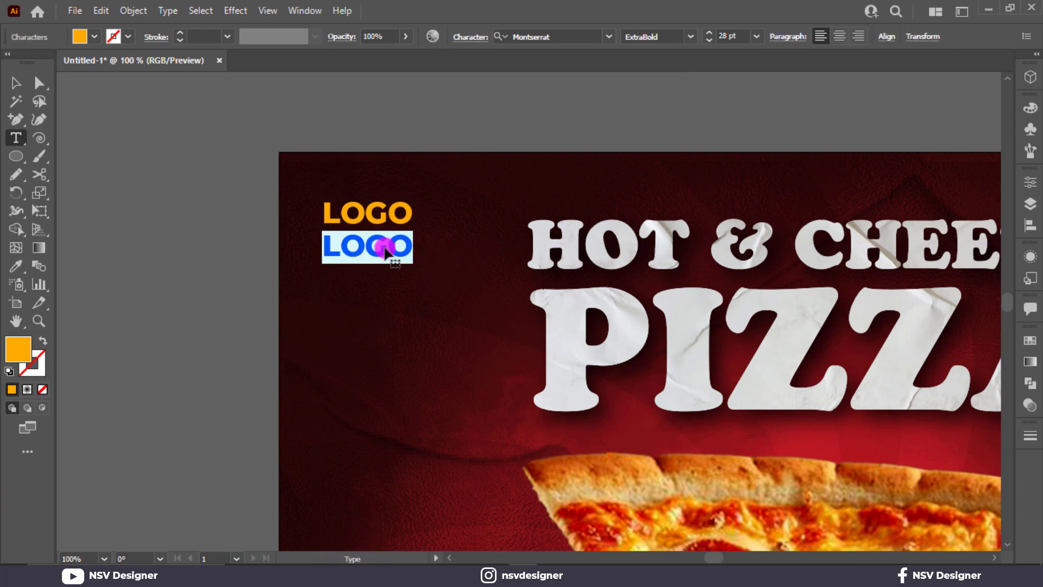
{"action": "type", "text": "HERE"}
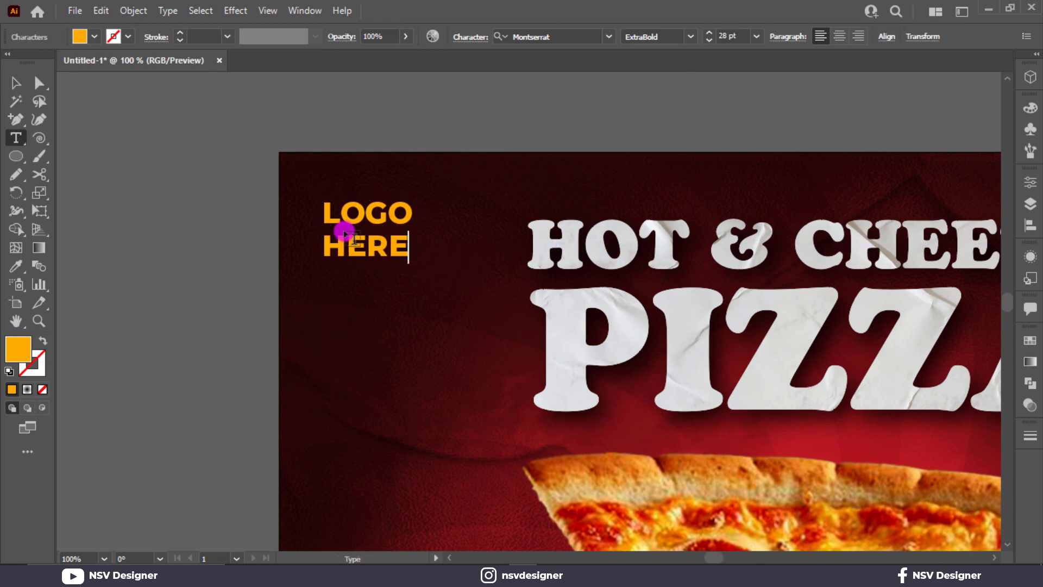
{"action": "left_click", "coordinate": [10, 82]}
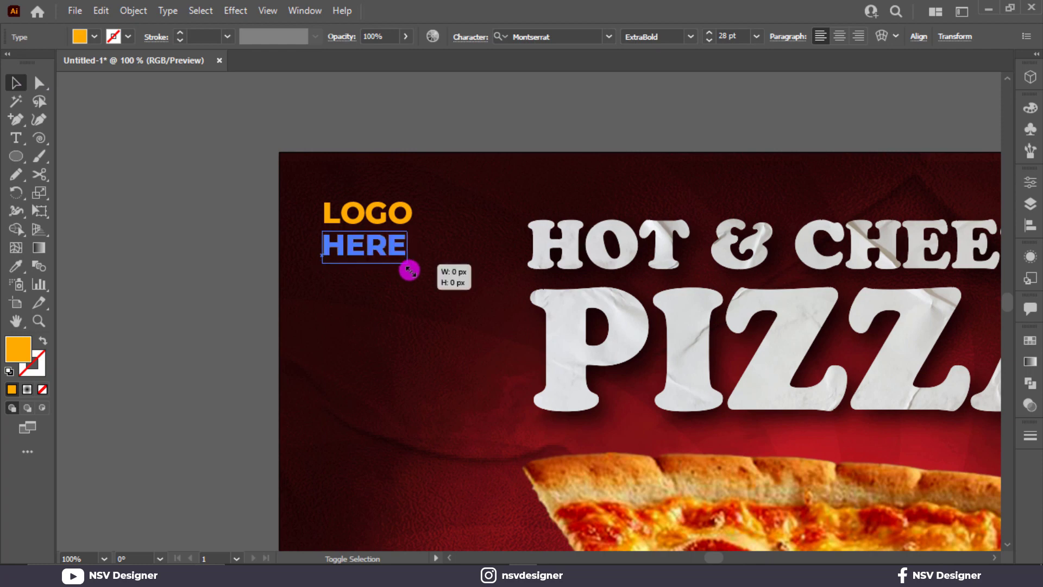
{"action": "left_click", "coordinate": [240, 291]}
{"action": "scroll", "coordinate": [240, 291], "scroll_direction": "down", "scroll_amount": 3}
{"action": "left_click_drag", "start_coordinate": [212, 338], "coordinate": [276, 200]}
{"action": "key", "text": "ctrl+0"}
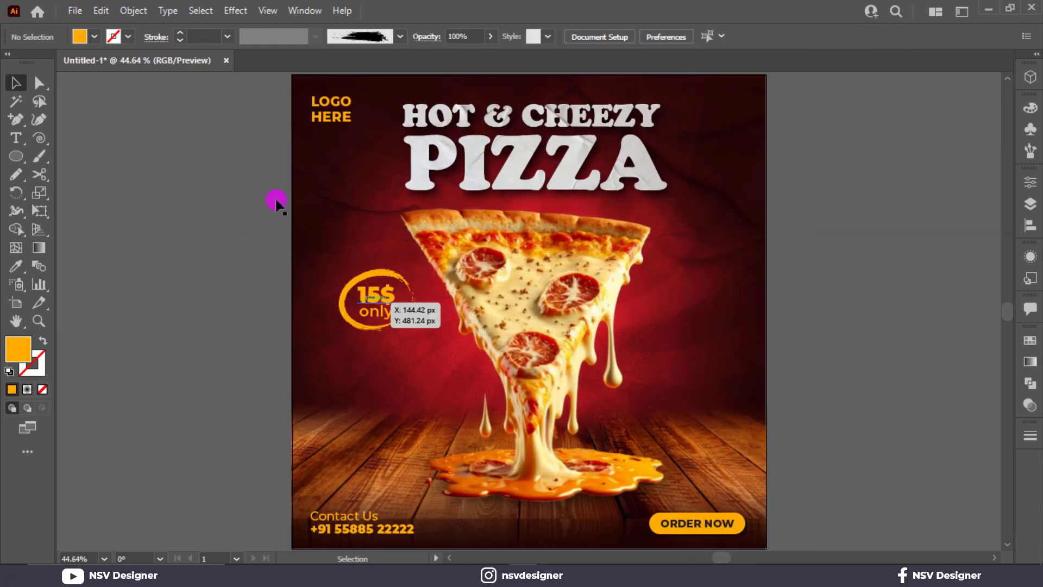